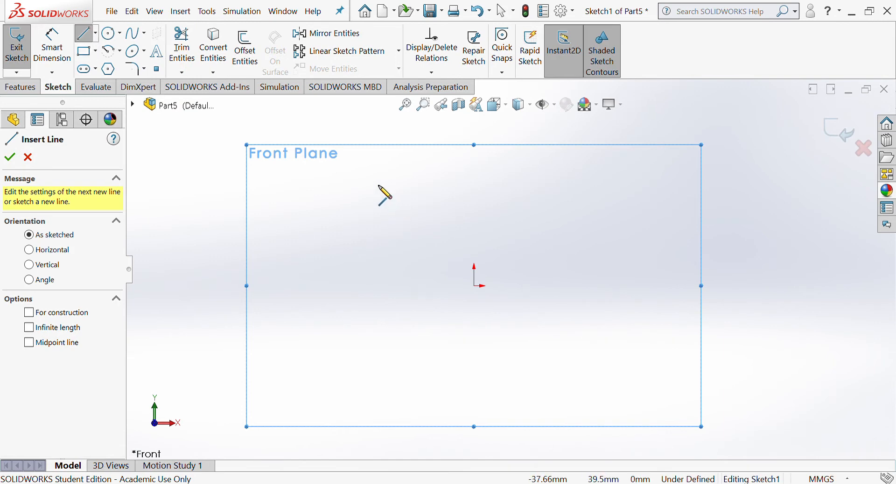
Sketch a stepped line chain on the Front Plane: about 20 mm down, 9 mm right and 19 mm down
left_click(359, 179)
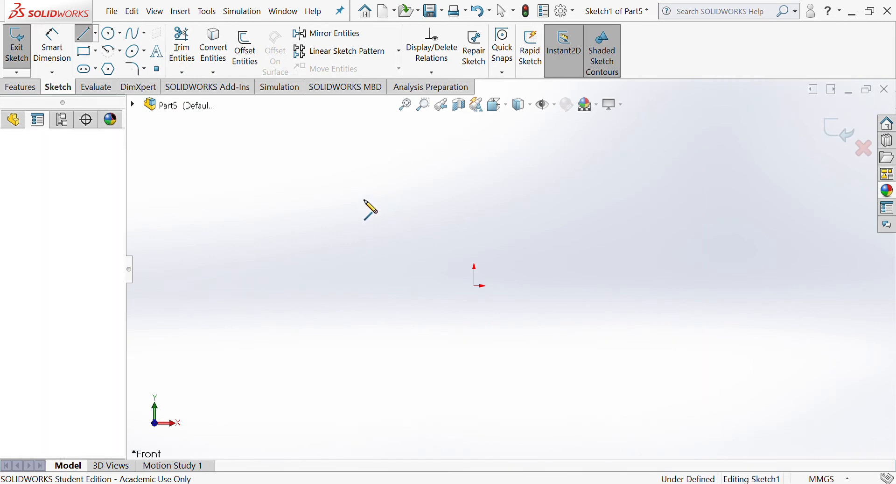
left_click(359, 230)
left_click(384, 231)
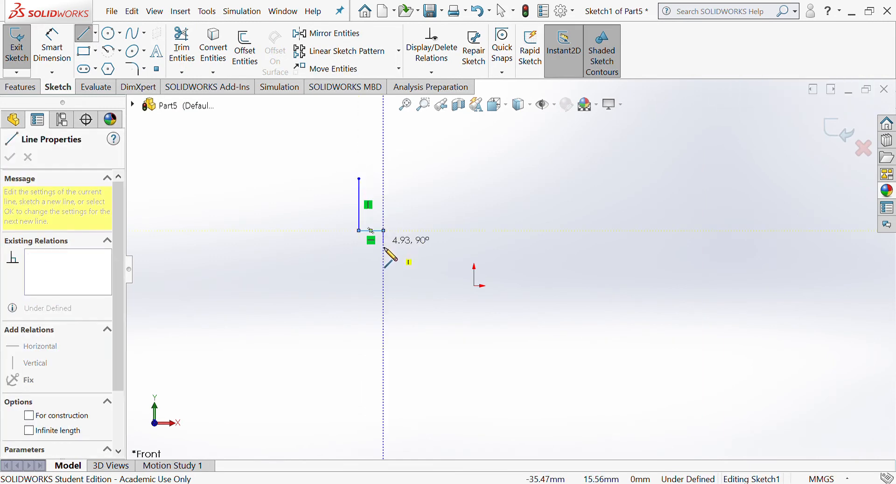
left_click(385, 279)
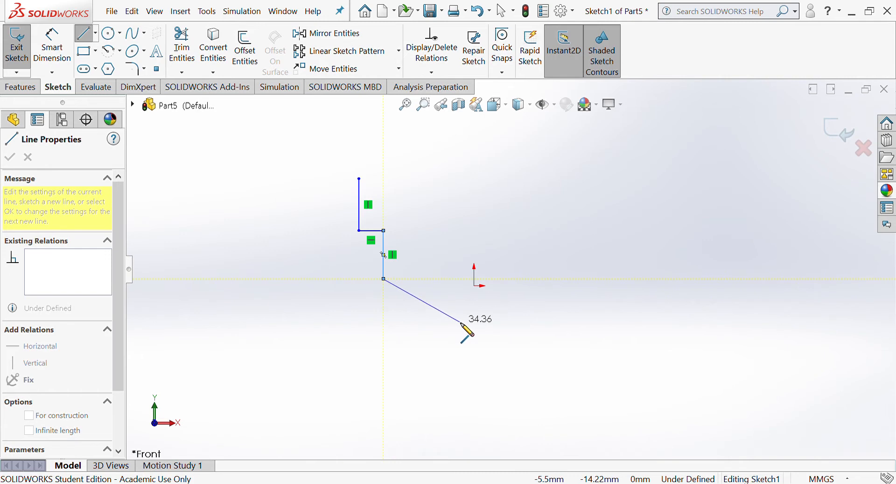
Dimension the upper vertical line of the stepped profile to 20 mm
left_click(52, 46)
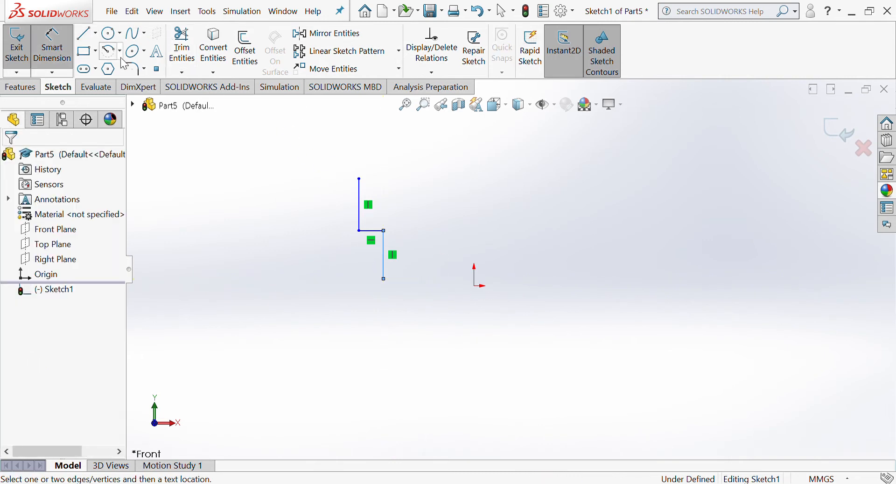
left_click(362, 210)
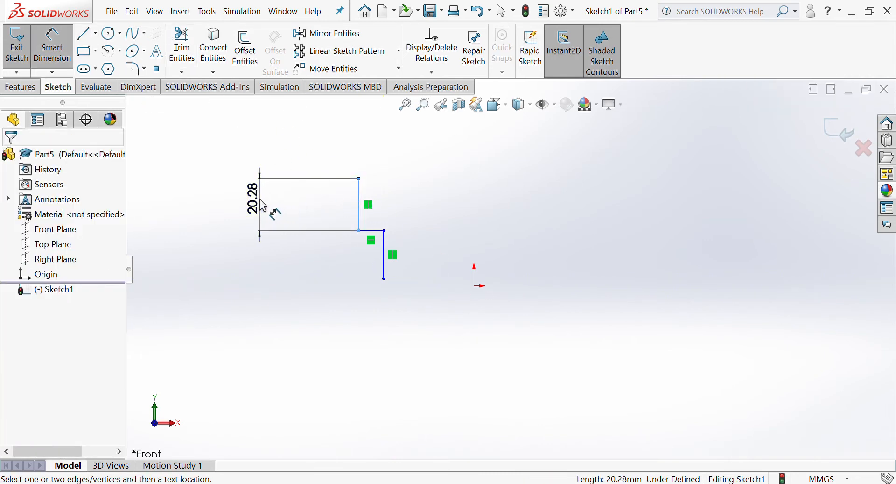
left_click(264, 205)
type("20")
key("Return")
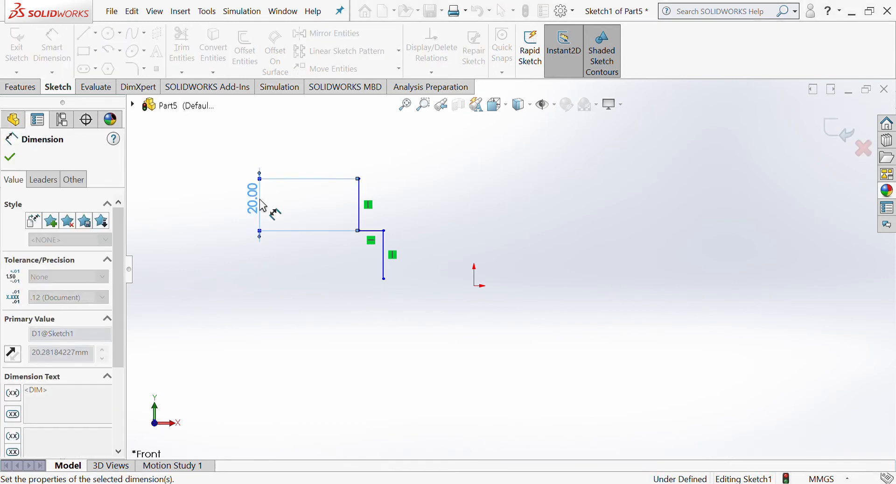
Dimension the short horizontal line to 9 mm and the vertical line below it to 20 mm
left_click(380, 232)
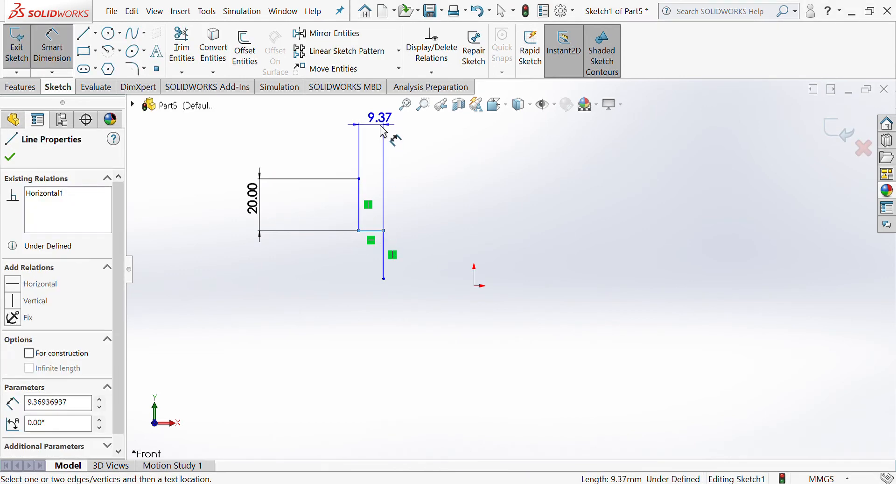
left_click(383, 135)
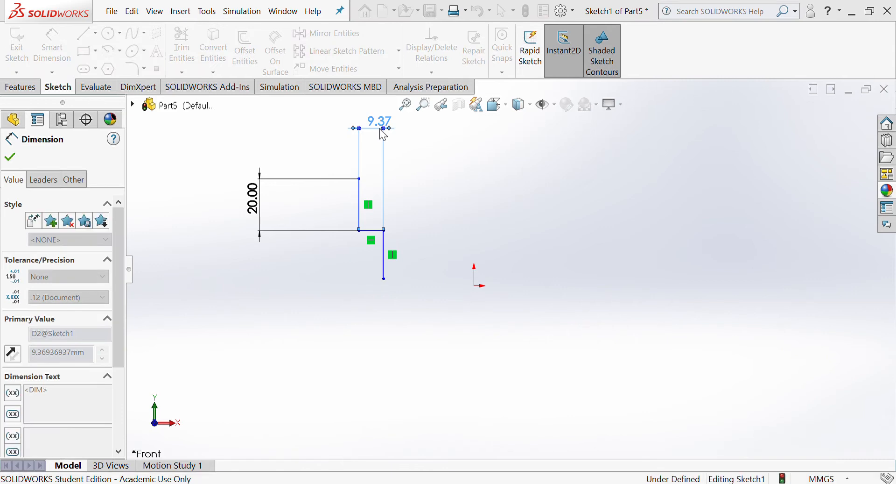
type("9")
key("Return")
left_click(383, 254)
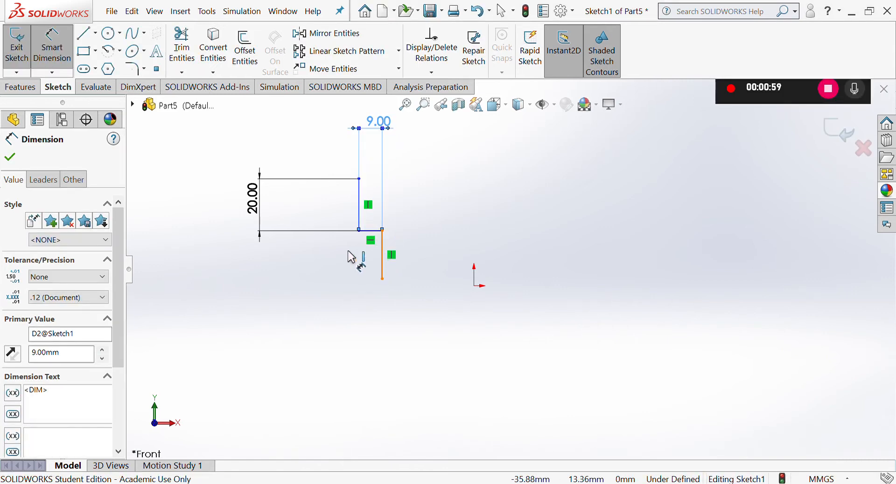
left_click(217, 262)
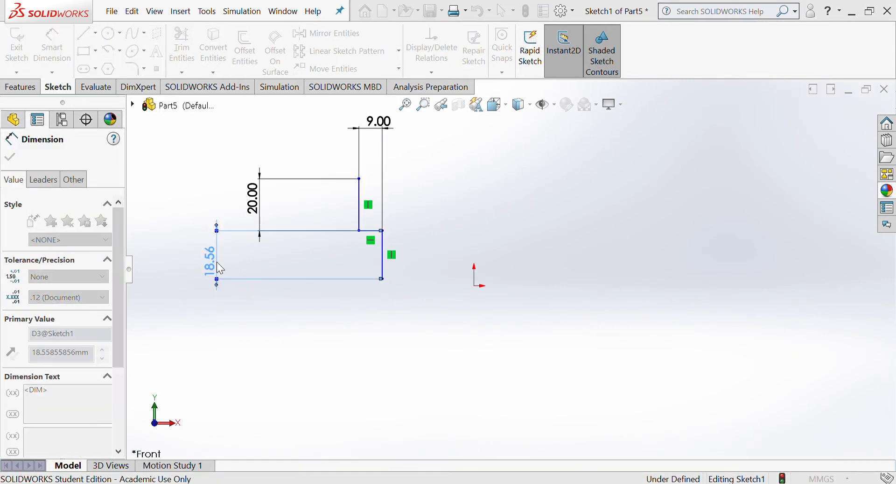
type("20")
key("Return")
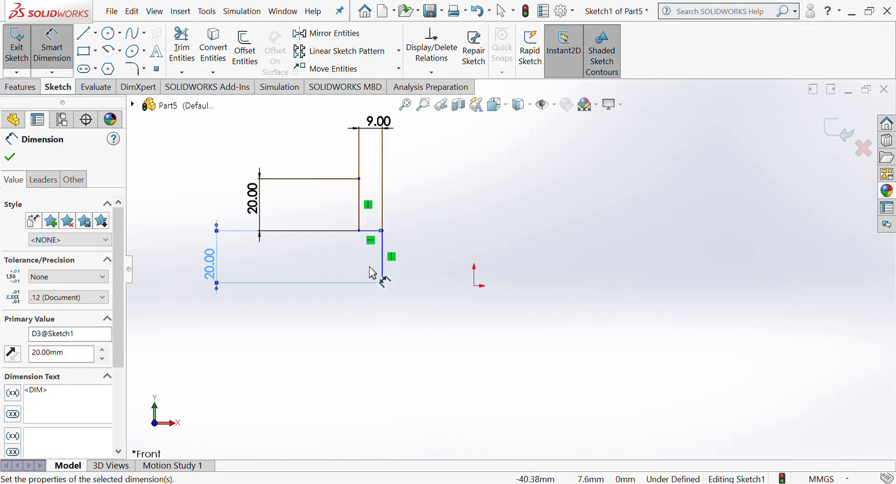
Continue the profile from its lower end with lines 9 mm left, about 22 mm down, 9 mm right and about 20 mm down
left_click(86, 35)
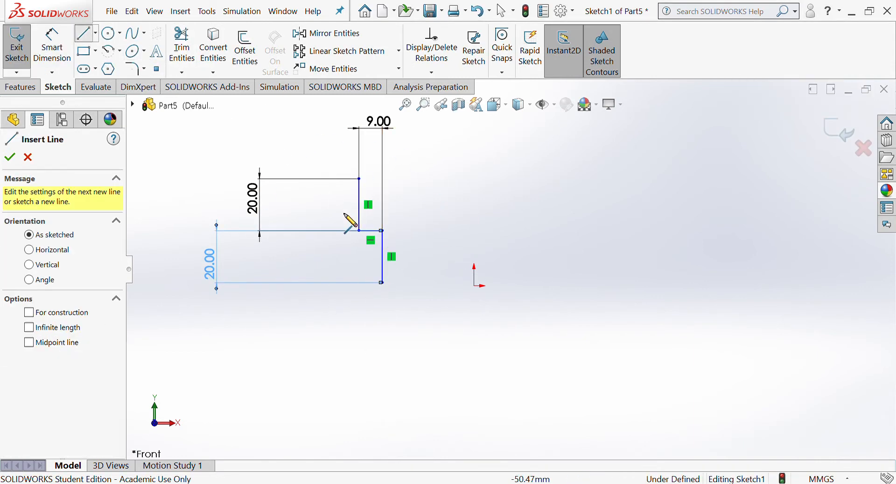
left_click(382, 282)
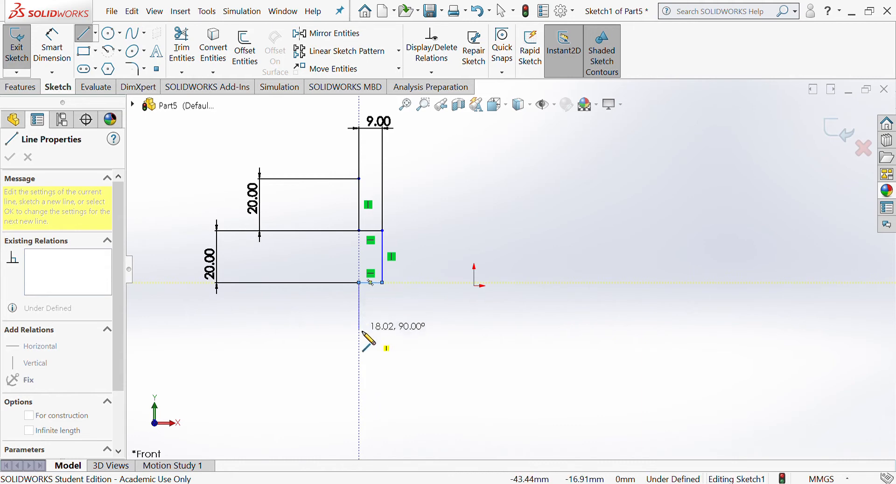
left_click(358, 341)
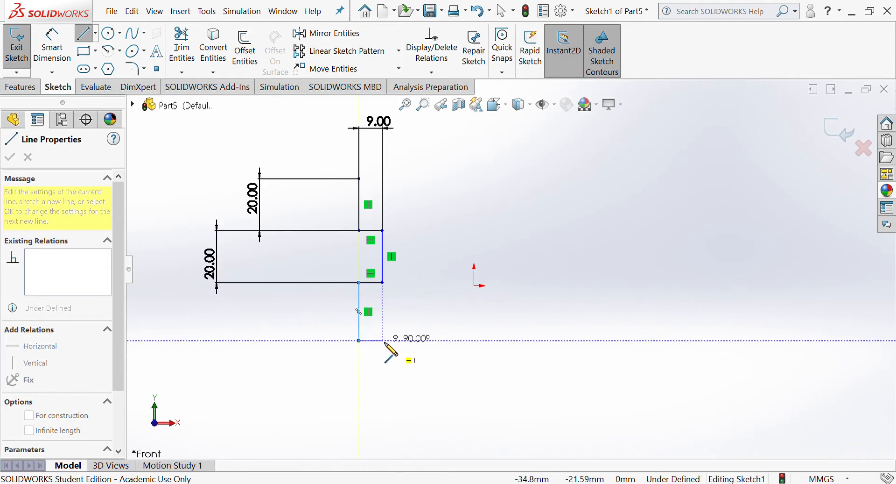
left_click(383, 340)
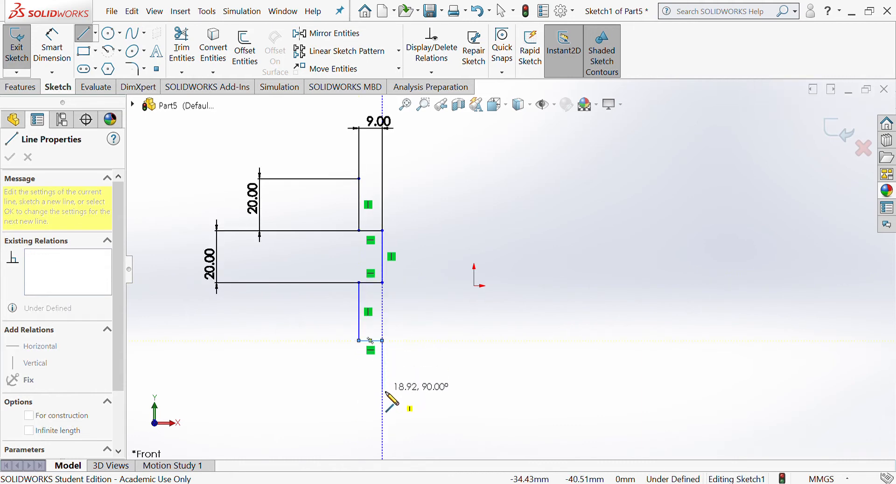
Dimension the two lower vertical lines of the profile to 20 mm each
left_click(48, 46)
left_click(359, 312)
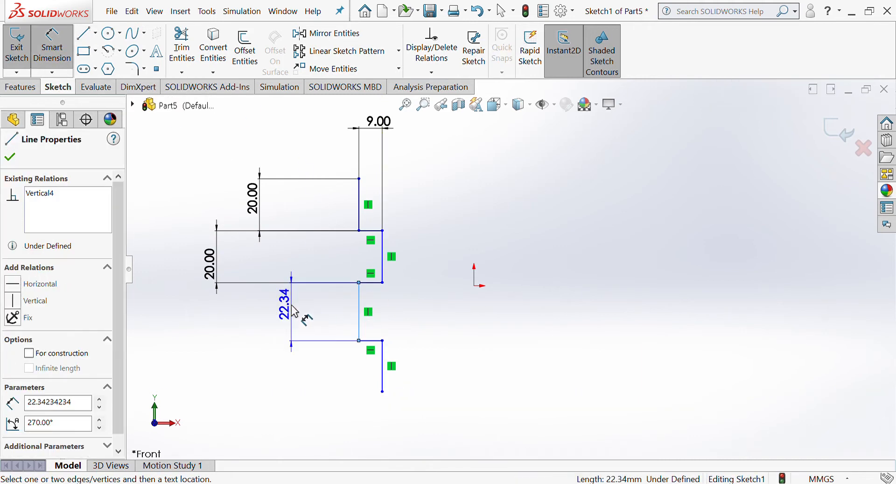
left_click(295, 311)
type("20")
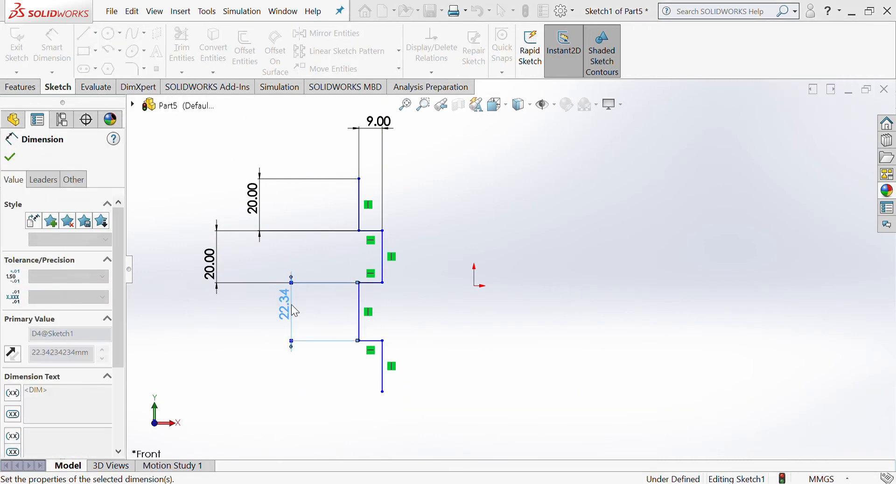
key("Return")
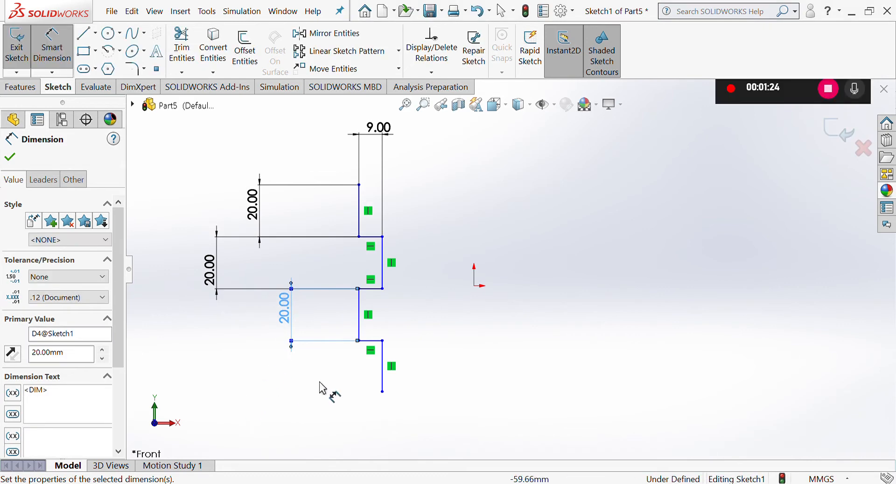
left_click(384, 380)
left_click(236, 382)
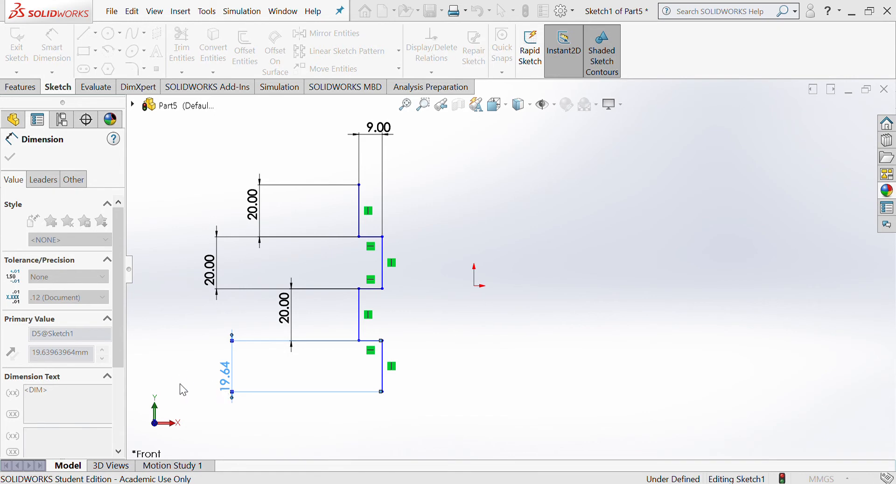
type("20")
key("Return")
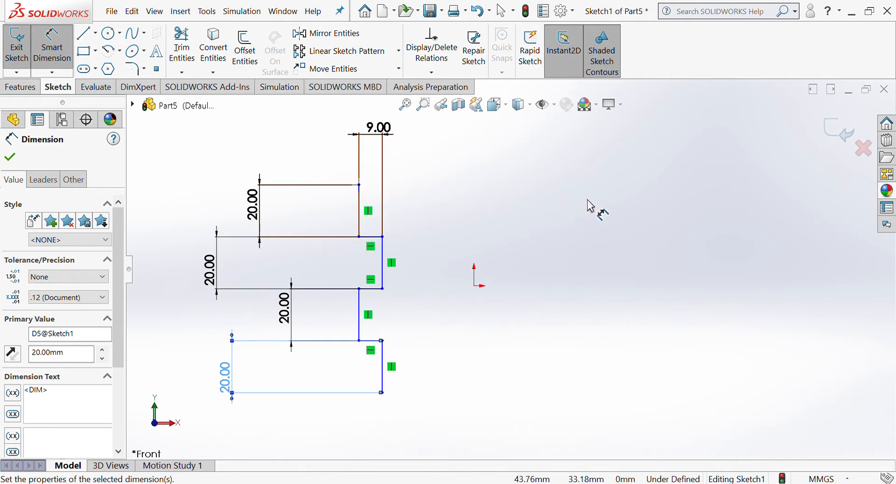
Draw a horizontal line about 50 mm long to the right from the top endpoint of the profile
left_click(84, 35)
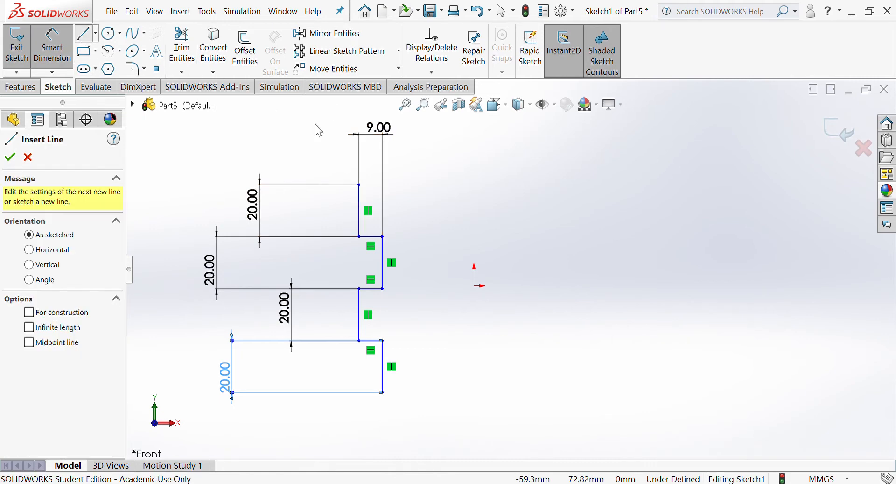
left_click(359, 184)
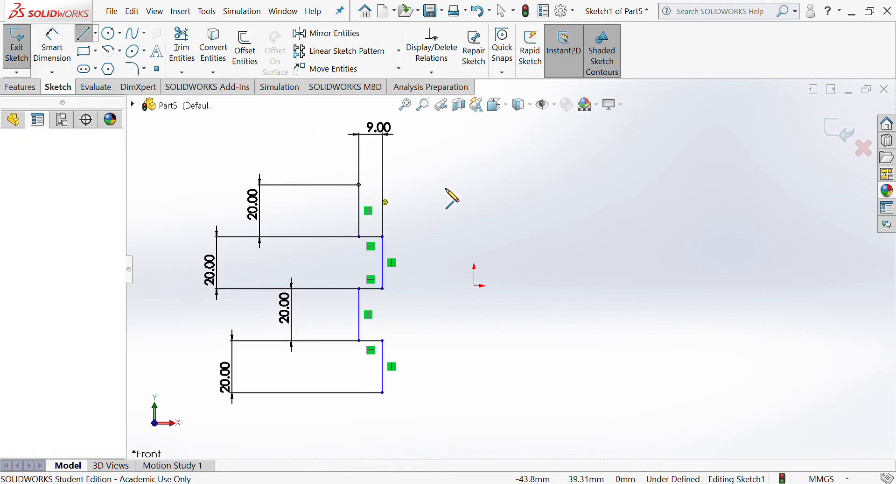
left_click(489, 185)
Dimension the top horizontal line to 40 mm
left_click(52, 45)
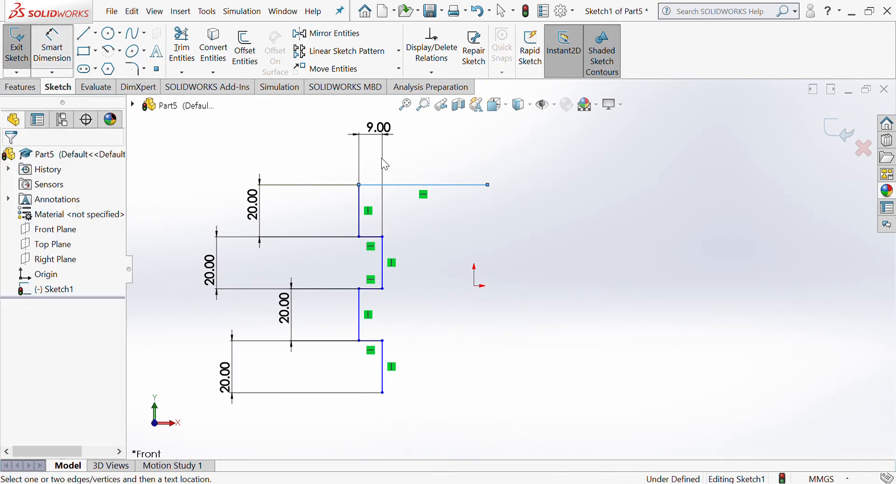
left_click(434, 185)
left_click(434, 141)
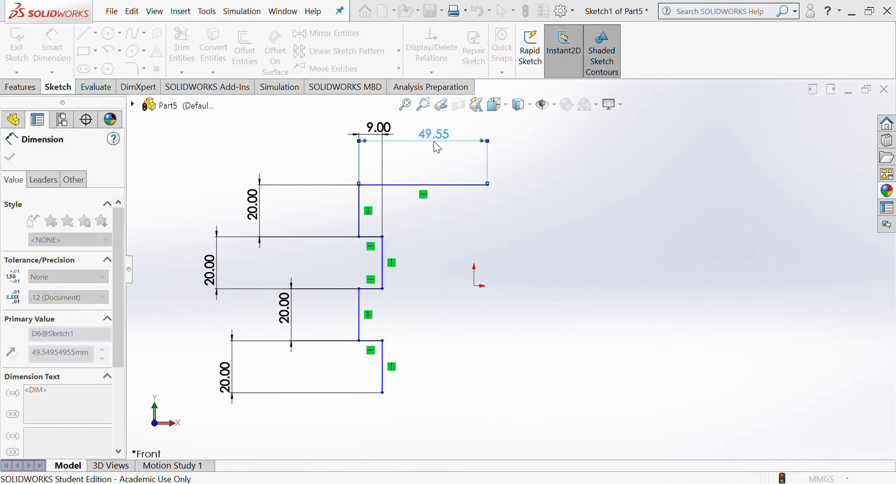
type("40")
key("Return")
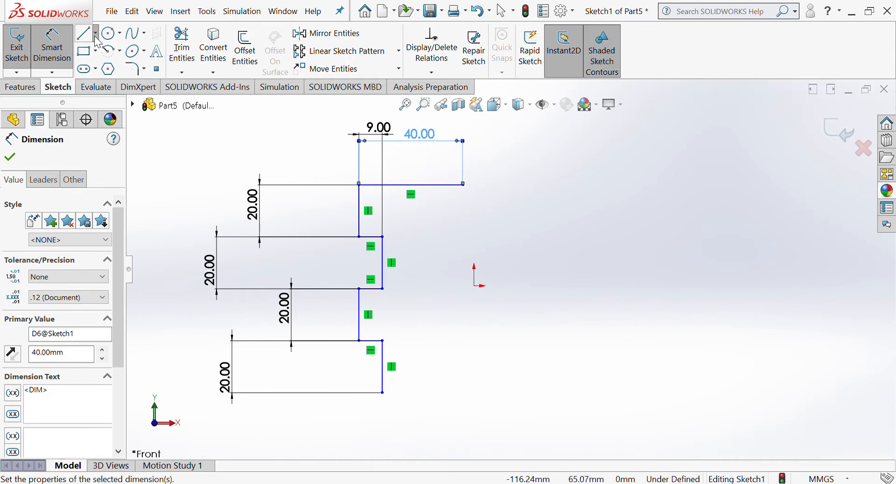
Draw a vertical centerline from the right end of the top line down past the profile's lowest point
left_click(130, 74)
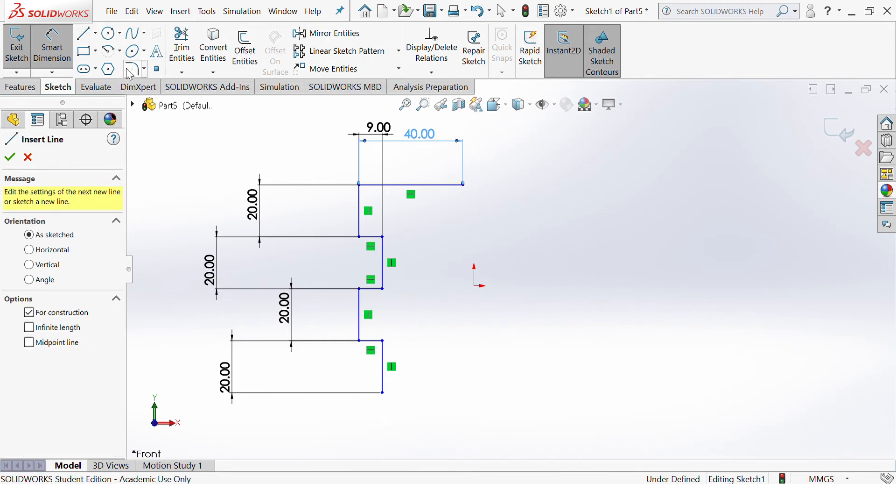
left_click(464, 185)
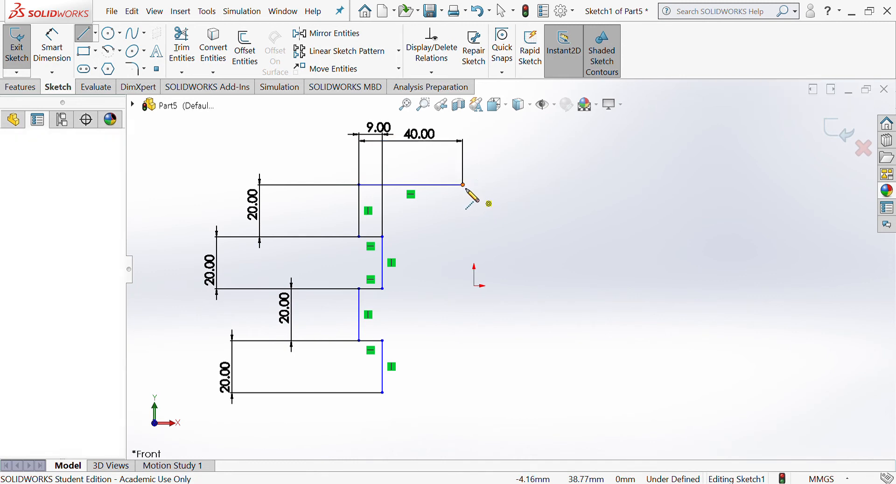
left_click(464, 427)
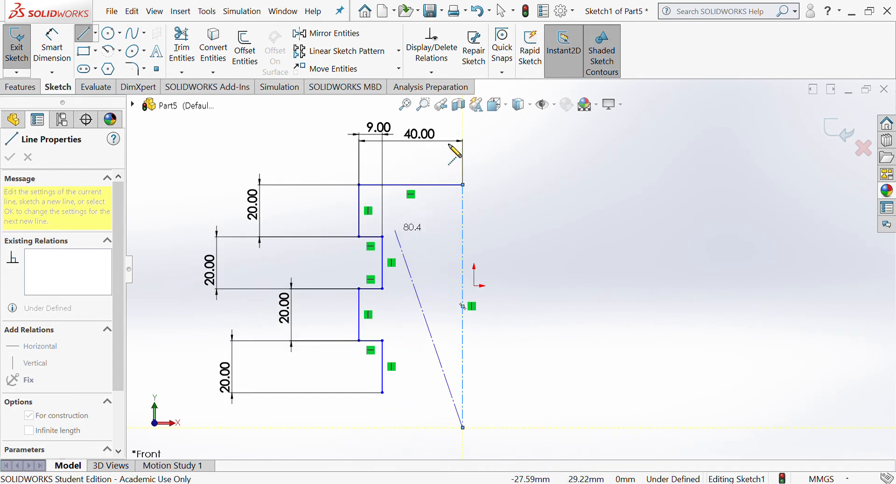
Mirror all eight solid lines of the stepped profile about the vertical centerline, leaving the centerline out of the mirrored entities
left_click(357, 41)
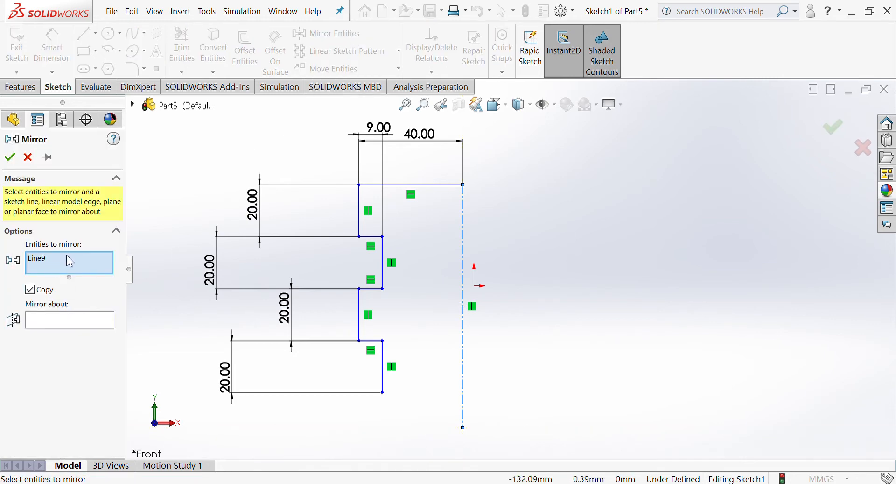
left_click(42, 261)
key("Delete")
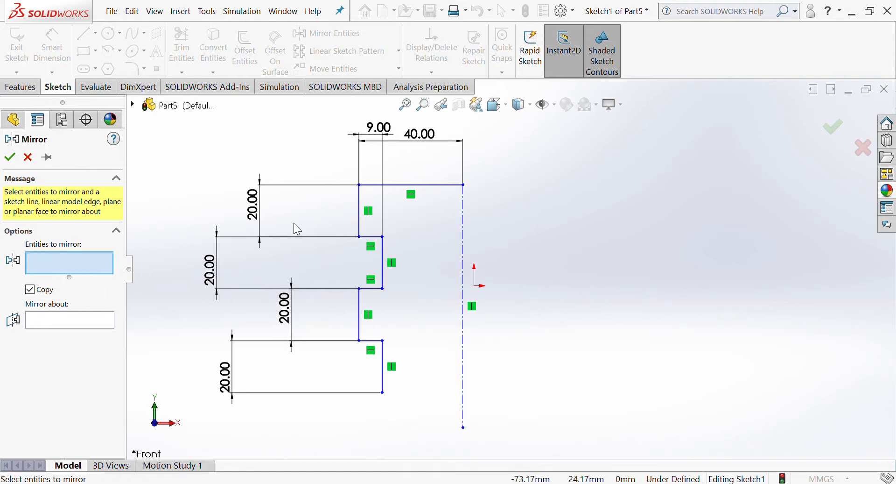
left_click(410, 186)
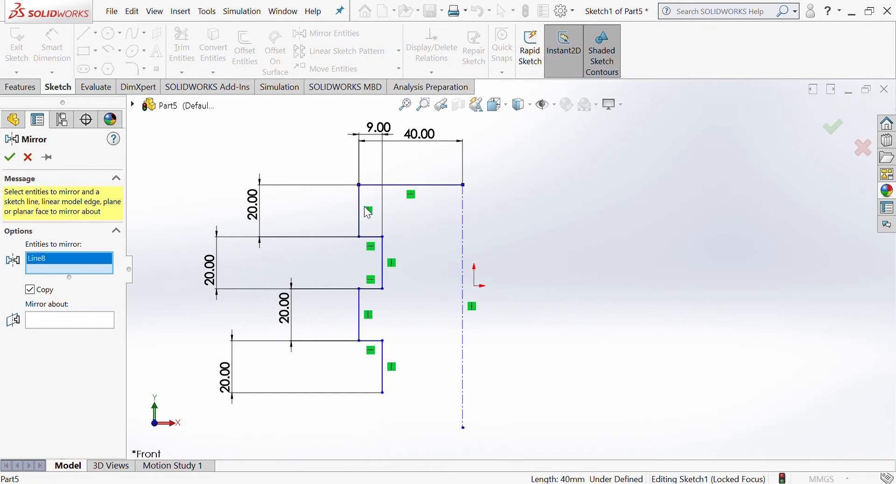
left_click(359, 211)
left_click(383, 255)
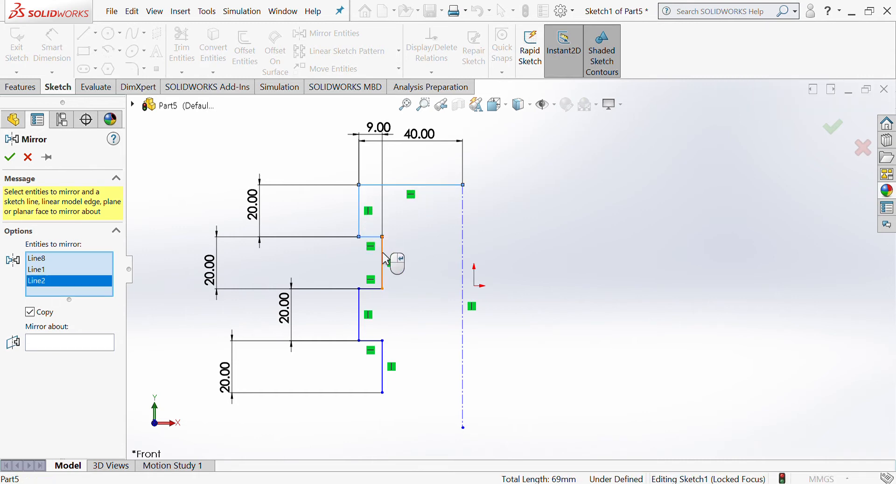
left_click(382, 279)
left_click(367, 291)
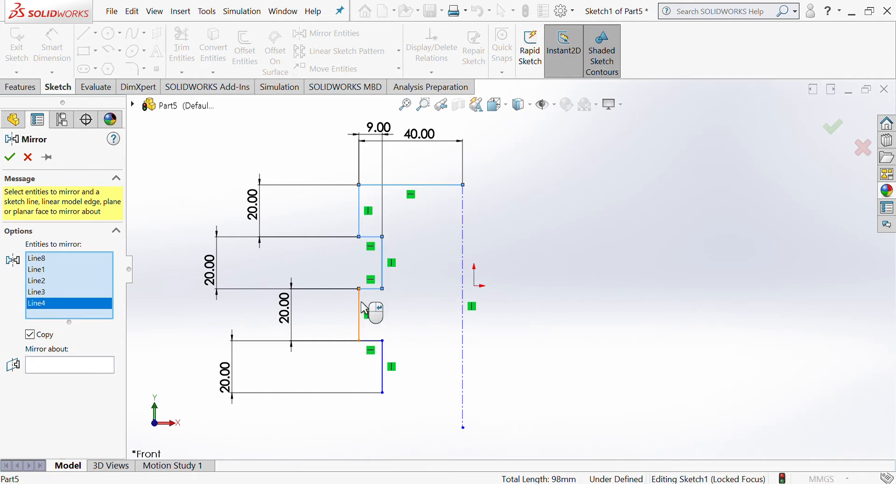
left_click(363, 306)
left_click(372, 342)
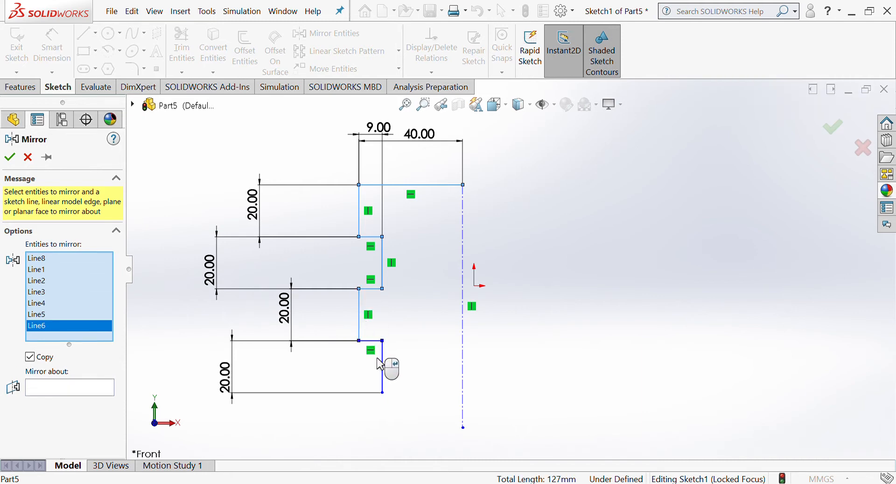
left_click(383, 370)
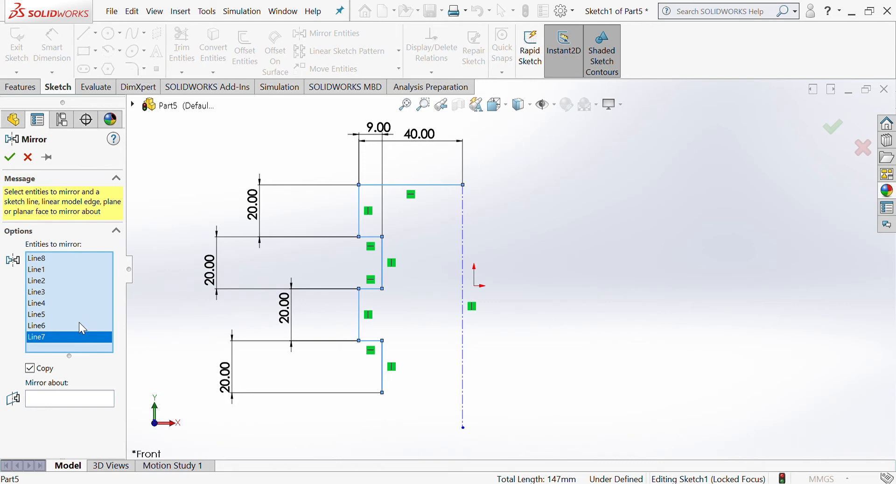
left_click(61, 400)
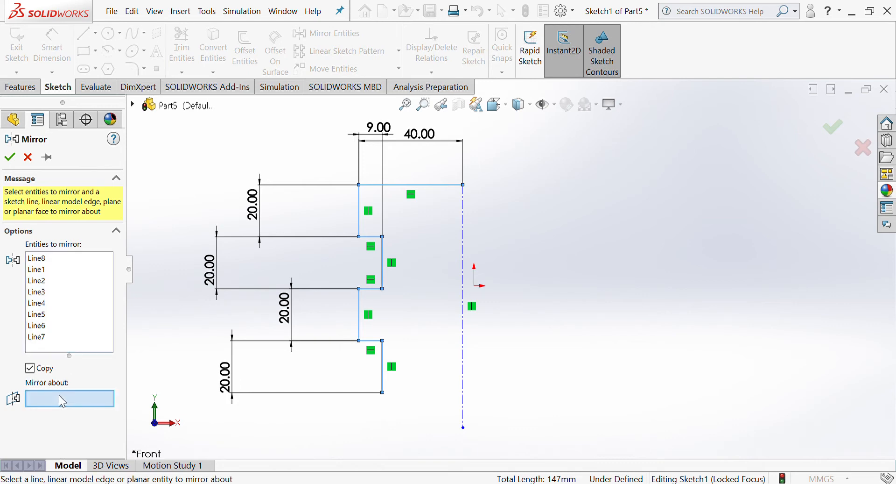
left_click(464, 276)
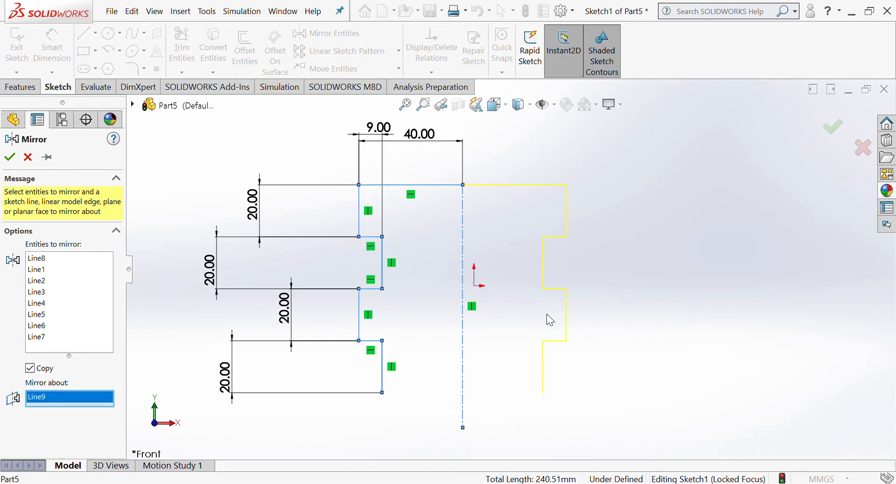
left_click(10, 158)
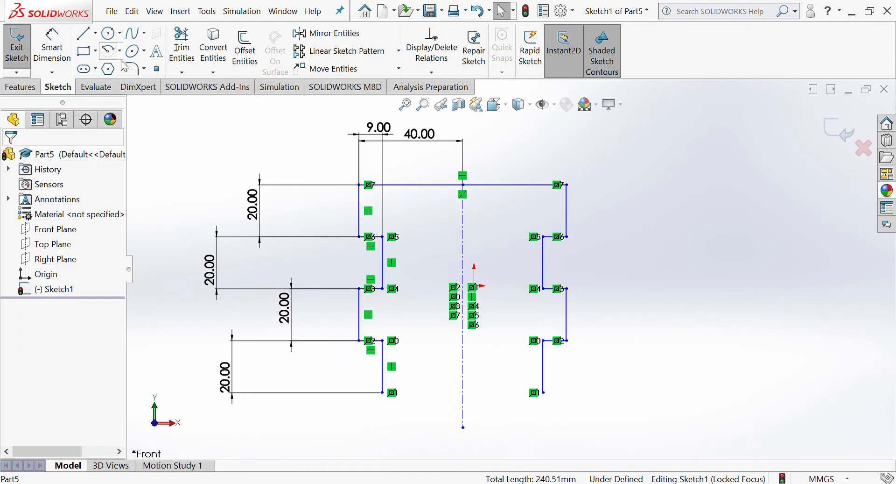
Close the profile with a horizontal line joining the lower endpoints of the original and mirrored halves
left_click(86, 33)
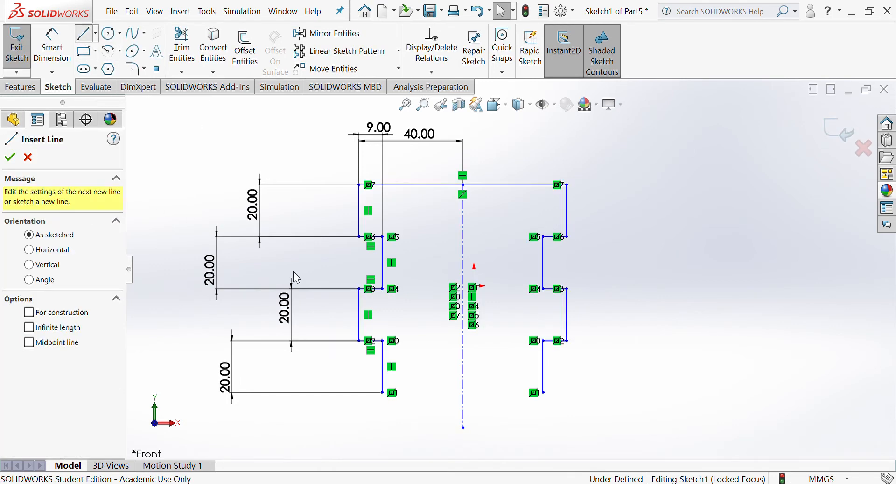
left_click(383, 392)
left_click(545, 393)
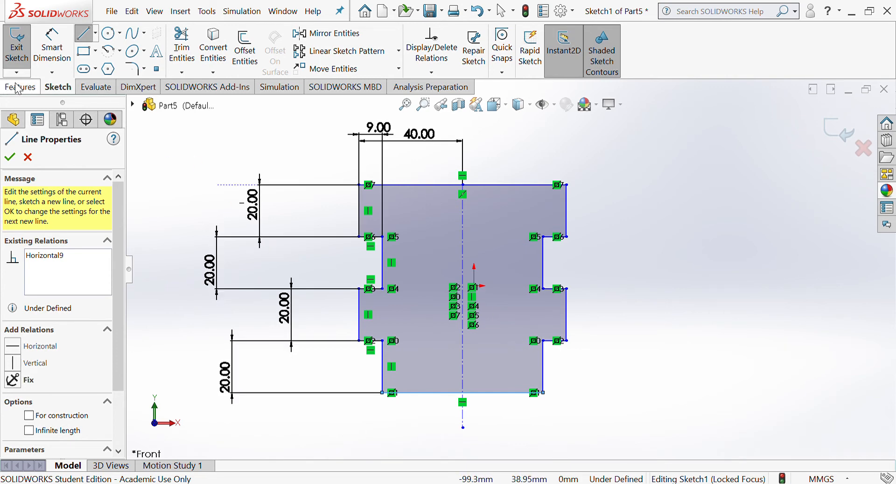
Extrude the closed profile as a boss with a blind depth of 9 mm
left_click(19, 87)
left_click(22, 62)
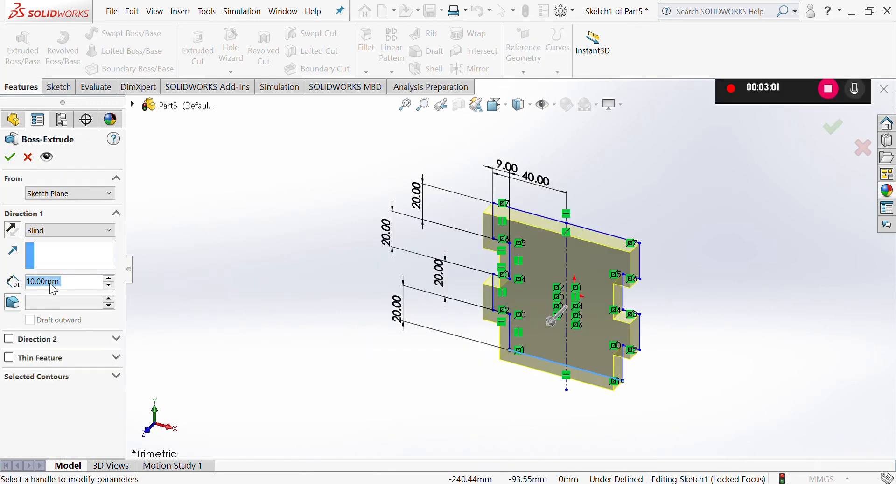
type("9")
key("Return")
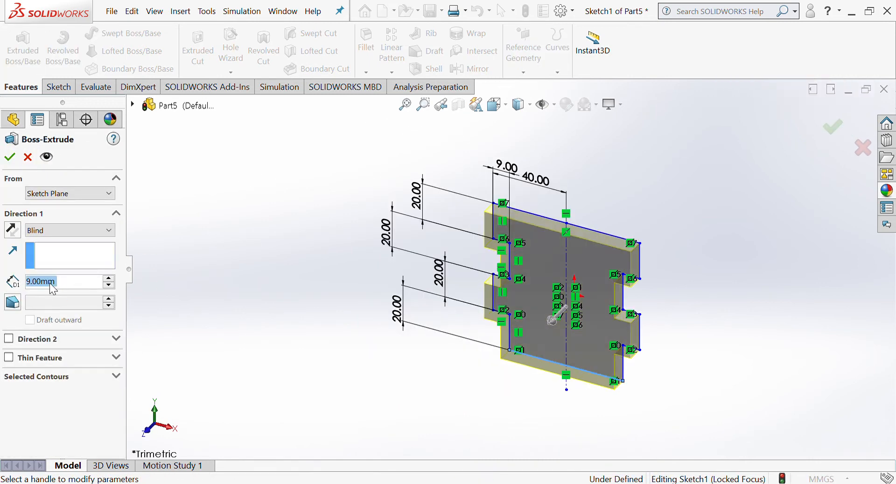
left_click(9, 155)
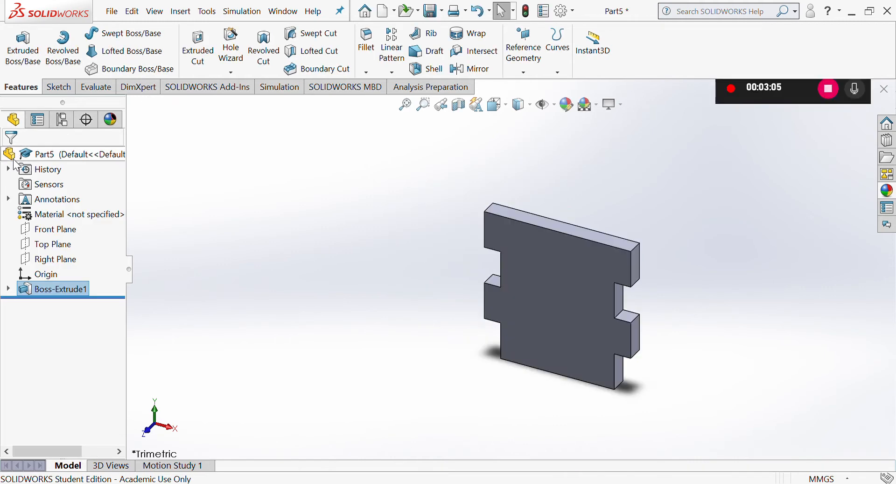
Sketch a corner rectangle about 6 mm wide and 7.5 mm high on the plate's lowest right side face, starting on its front edge
middle_click_drag(656, 297, 469, 344)
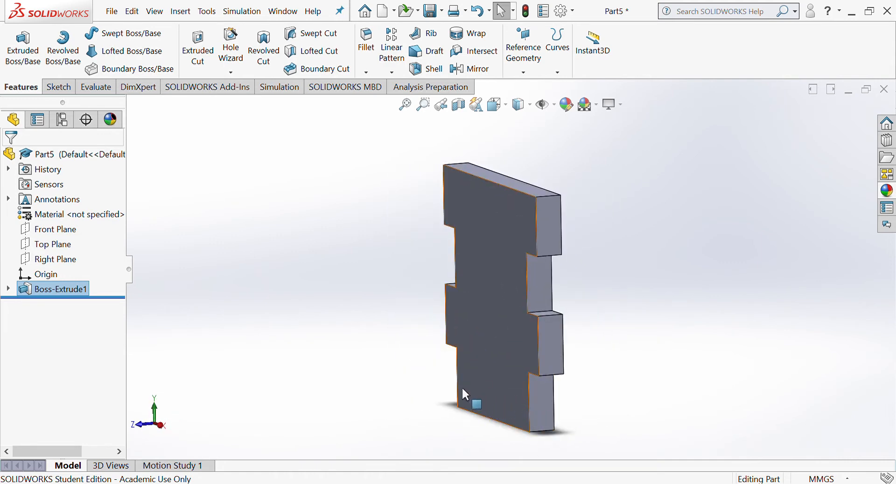
left_click(551, 403)
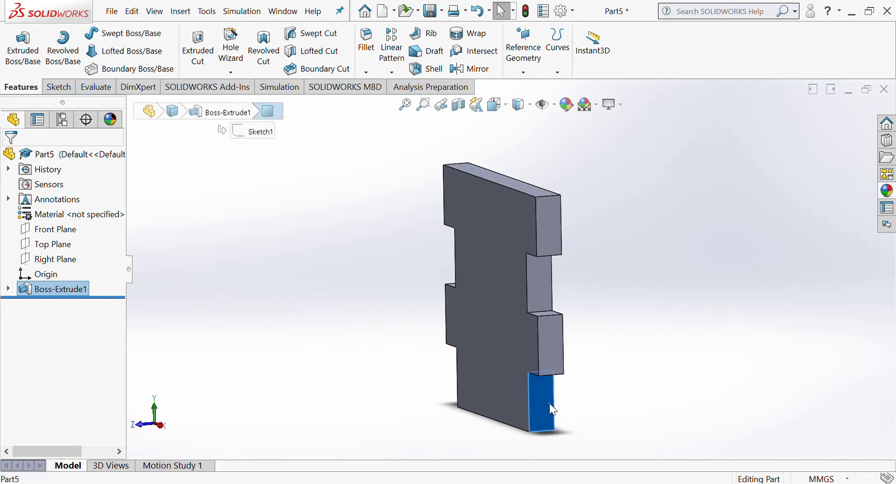
key("ctrl+space")
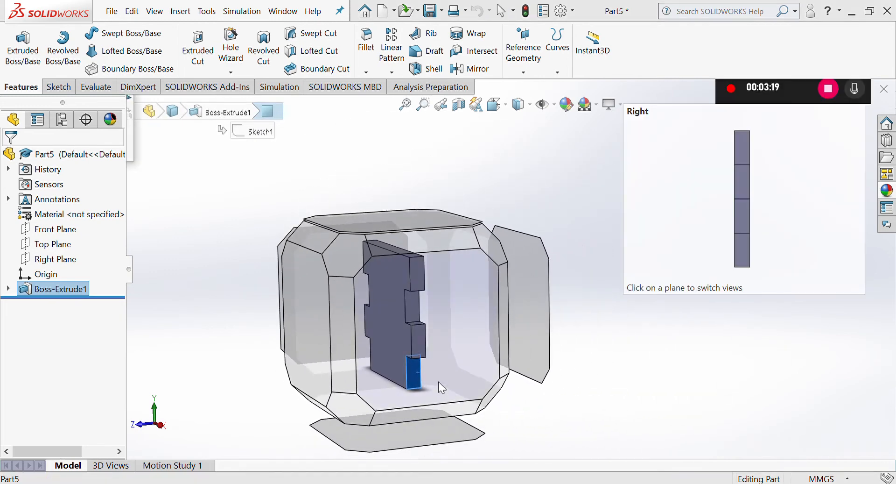
left_click(441, 387)
scroll(511, 418, "down", 5)
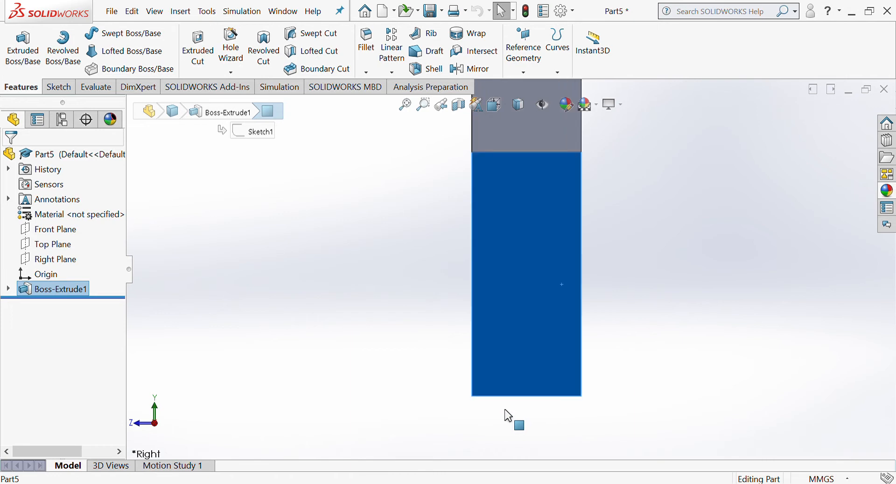
left_click(58, 87)
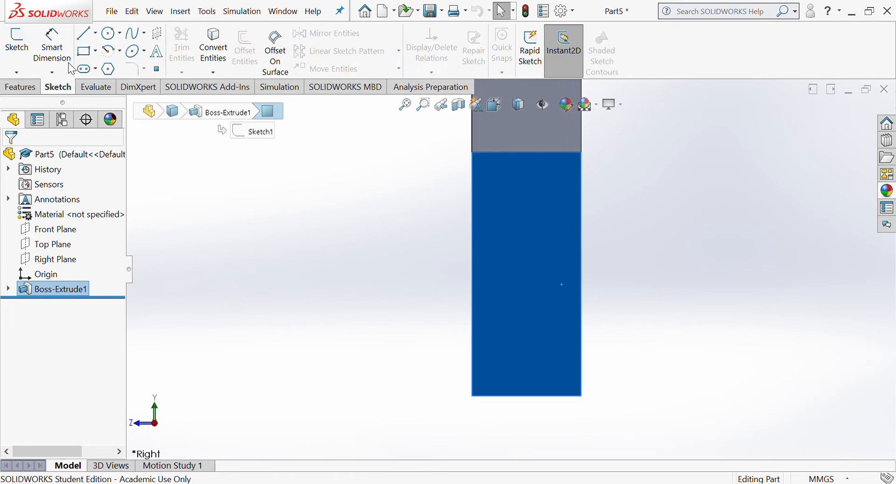
left_click(86, 50)
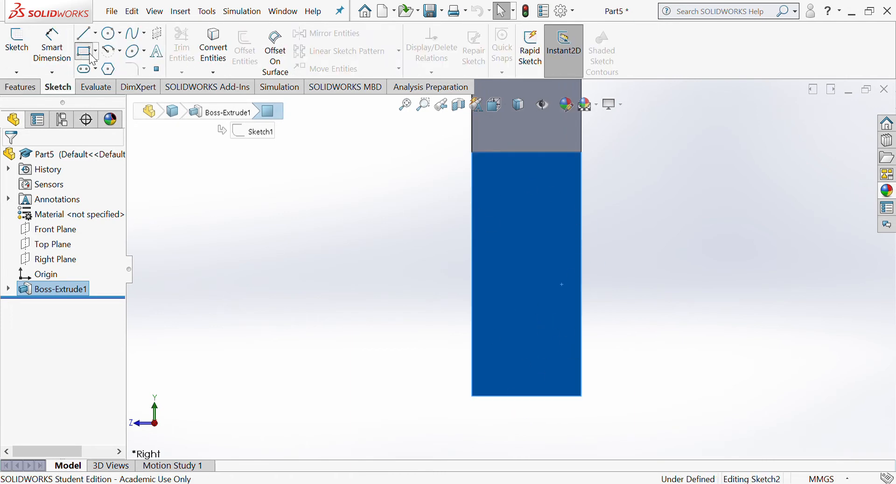
left_click(473, 228)
left_click(546, 318)
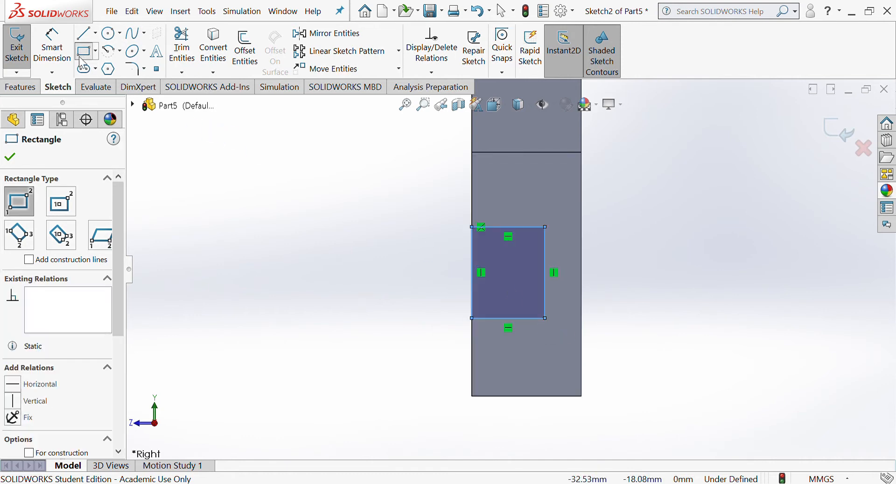
Dimension the rectangle to 4.5 mm wide and 6 mm high
left_click(52, 47)
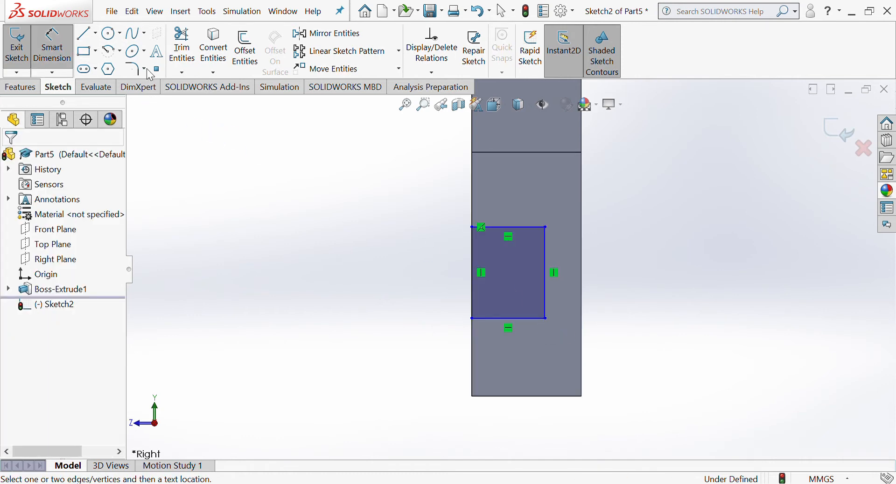
left_click(504, 228)
left_click(511, 184)
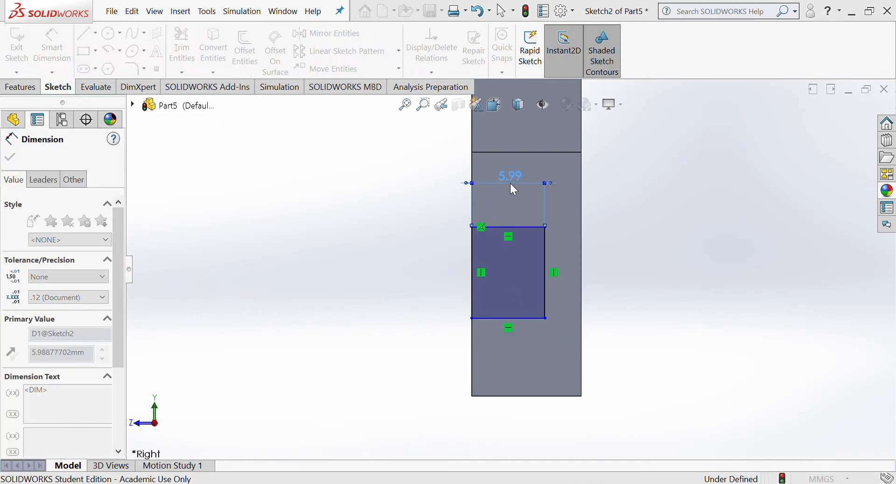
type("4.5")
key("Return")
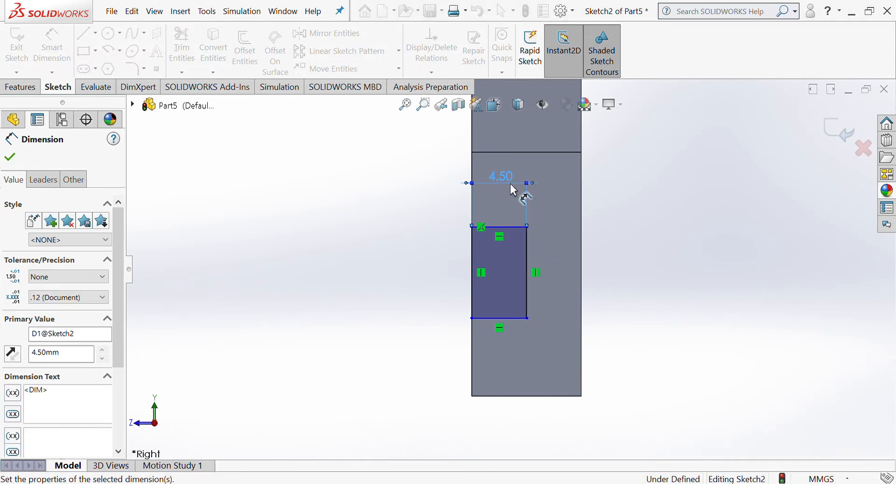
left_click(527, 252)
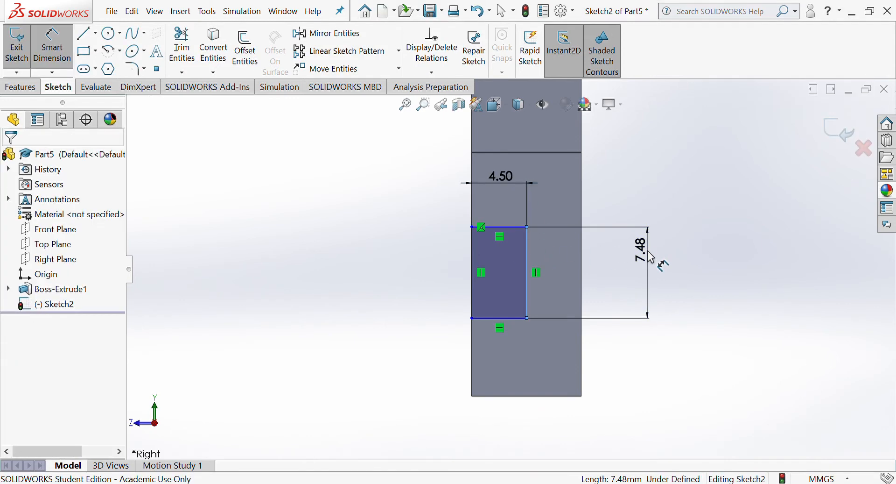
left_click(651, 253)
type("6")
key("Return")
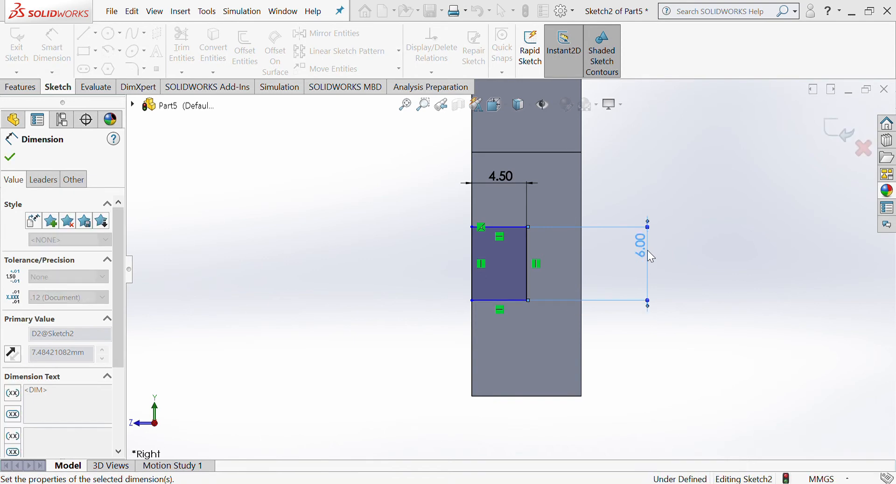
Dimension the distance between the rectangle's lower line and the plate's bottom edge to 10 mm
left_click(501, 301)
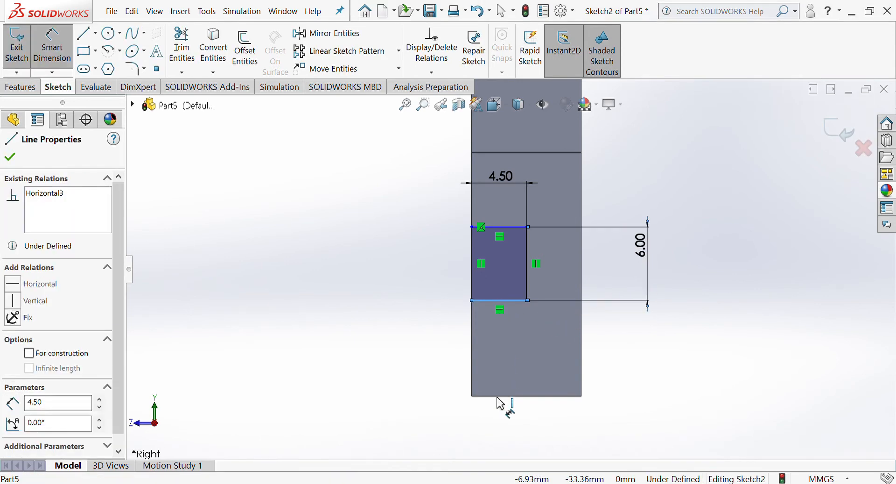
left_click(505, 396)
left_click(756, 365)
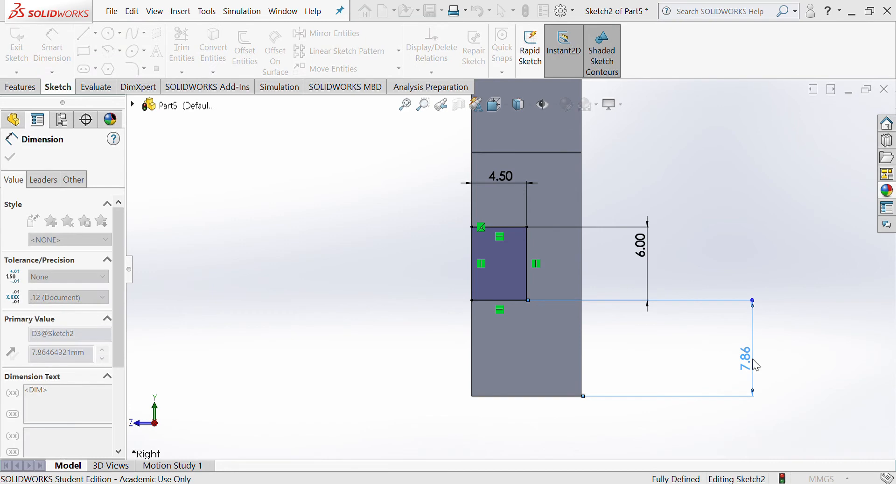
type("10")
key("Return")
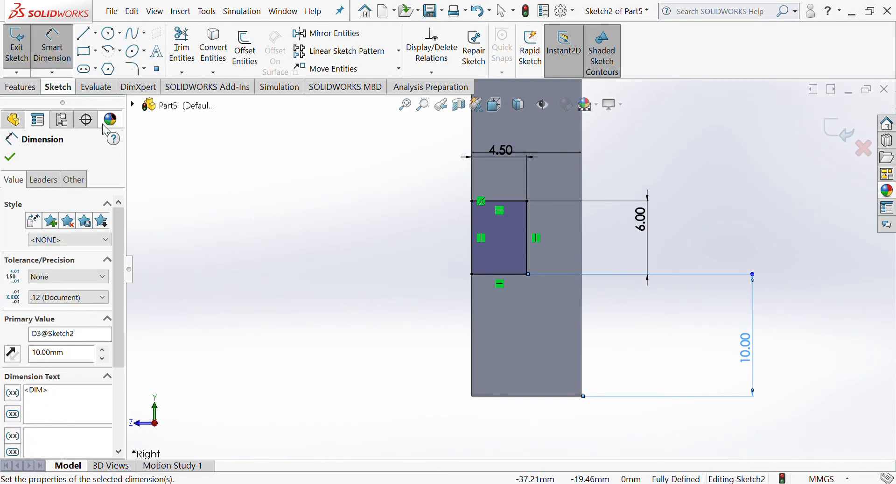
Cut the rectangle through the whole plate with an Extruded Cut set to Through All
left_click(34, 91)
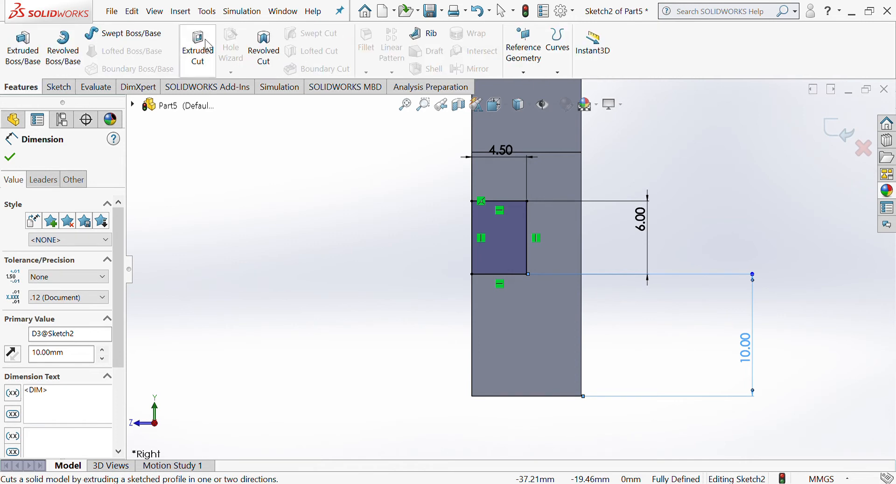
left_click(216, 50)
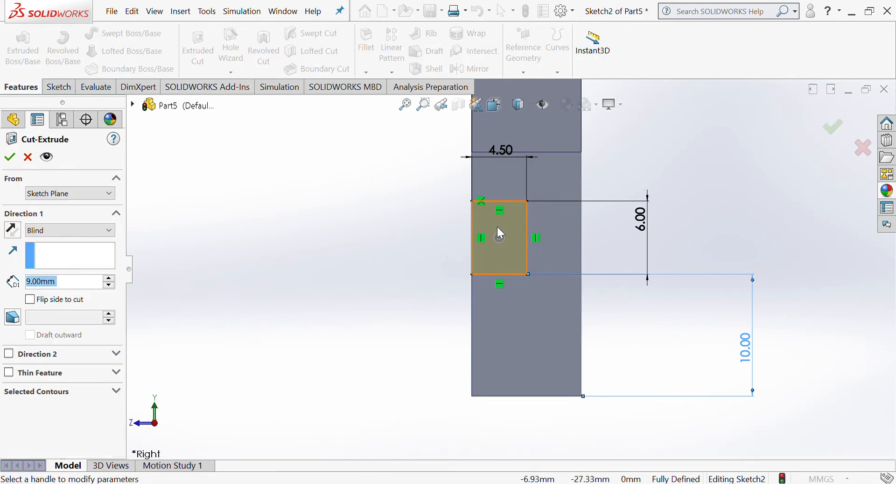
left_click(70, 228)
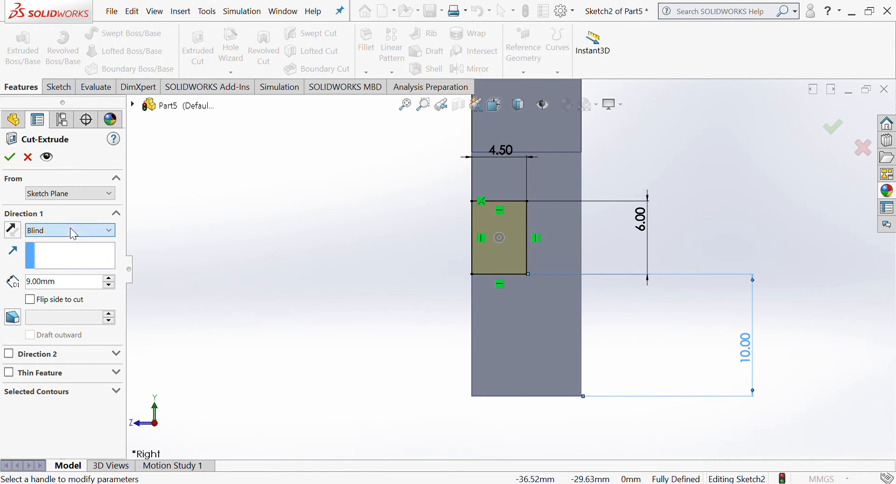
left_click(65, 251)
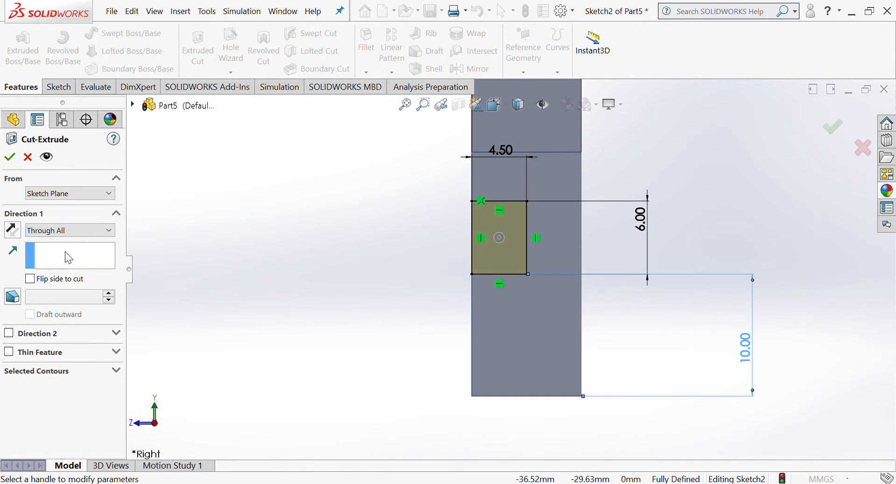
left_click(11, 158)
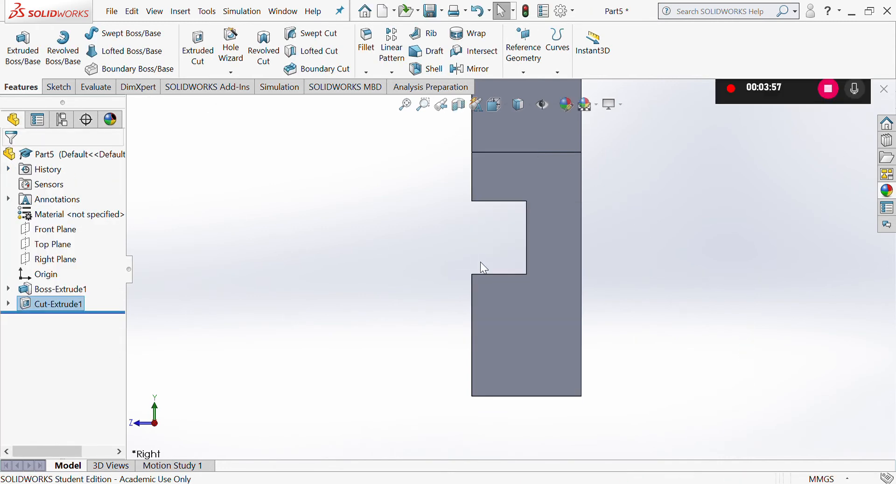
Save the part under the name Finger joint 1
mouse_move(498, 221)
middle_mouse_down()
mouse_move(549, 217)
mouse_move(515, 219)
middle_mouse_up()
middle_click_drag(466, 223, 430, 201)
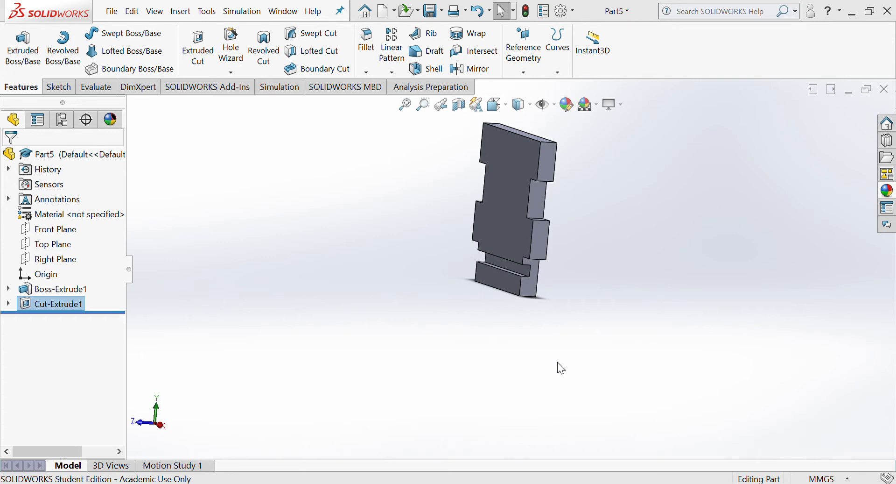
key("ctrl+s")
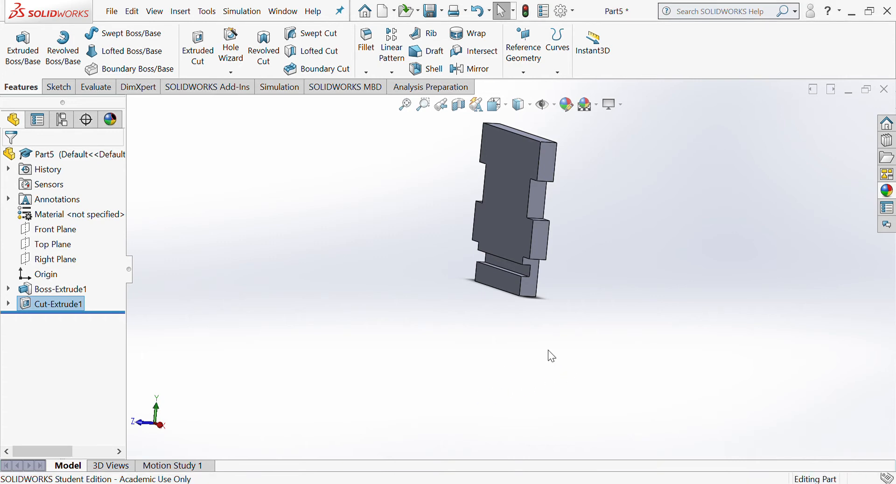
scroll(523, 332, "down", 3)
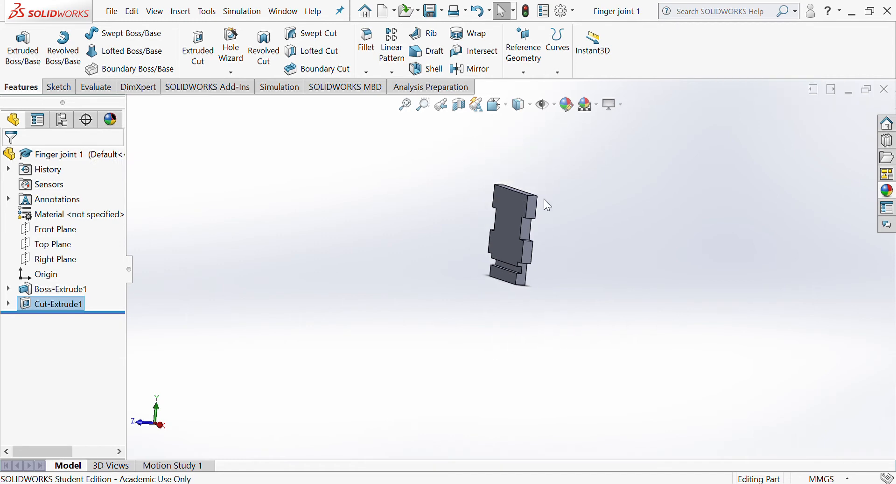
scroll(500, 240, "up", 5)
mouse_move(672, 286)
middle_mouse_down()
mouse_move(620, 309)
mouse_move(460, 300)
mouse_move(671, 300)
middle_mouse_up()
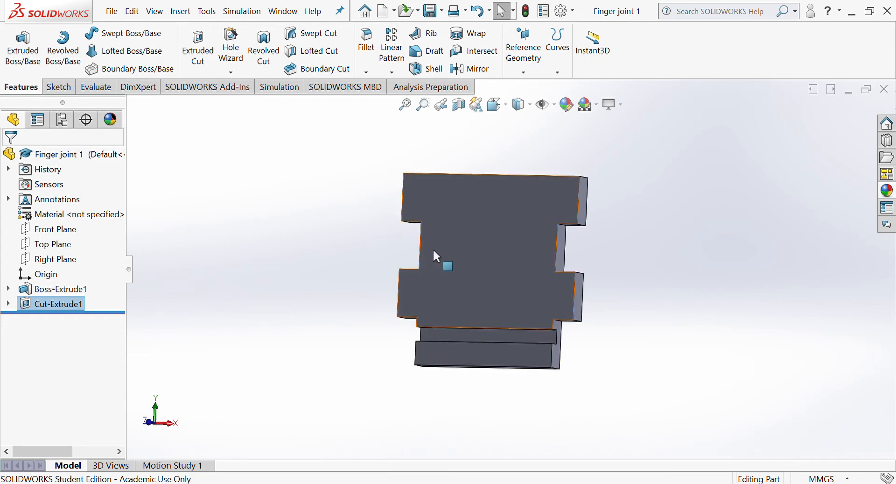
middle_click_drag(602, 359, 624, 366)
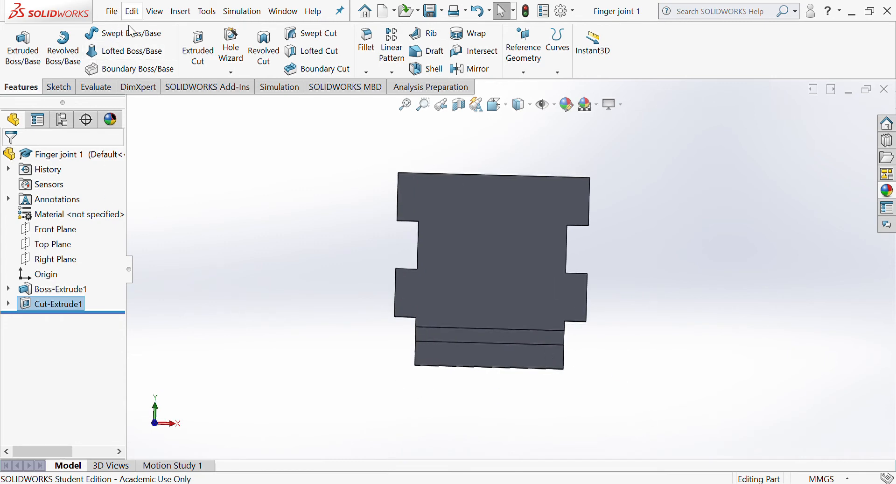
Create a new part document
left_click(119, 13)
left_click(113, 31)
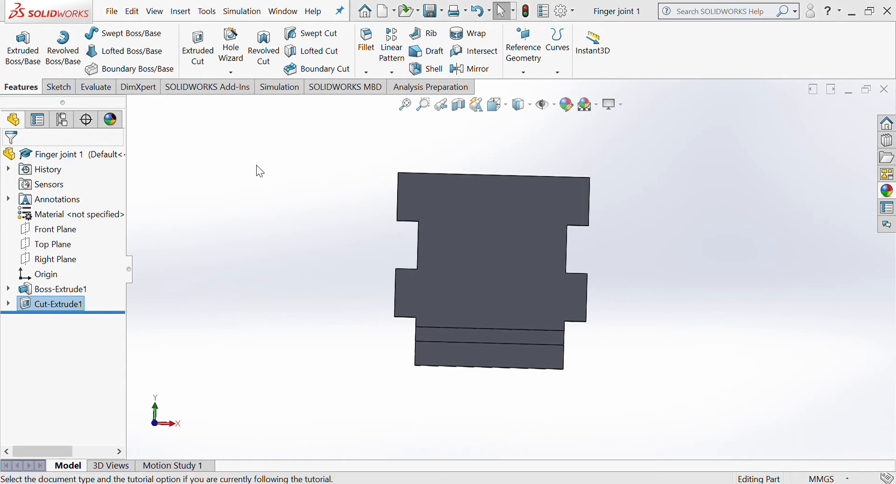
double_click(267, 176)
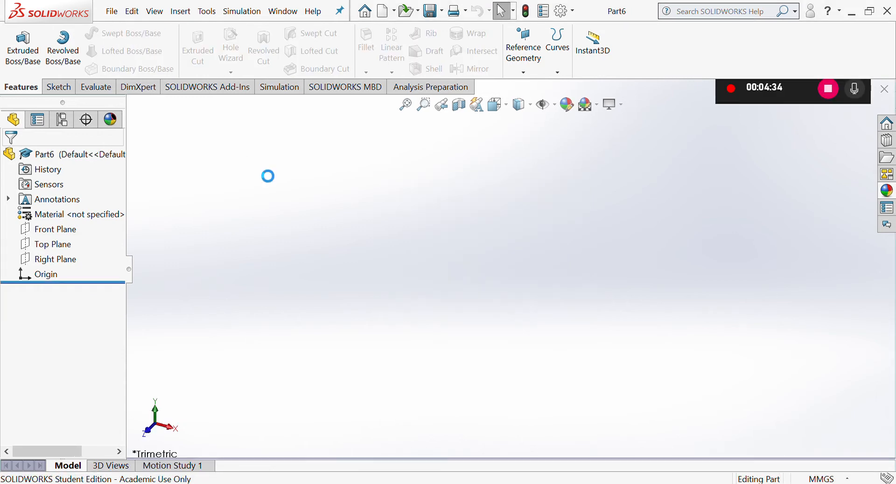
Sketch three connected lines on the Front Plane: about 23 mm down, 12 mm to the left and 27 mm down
left_click(58, 87)
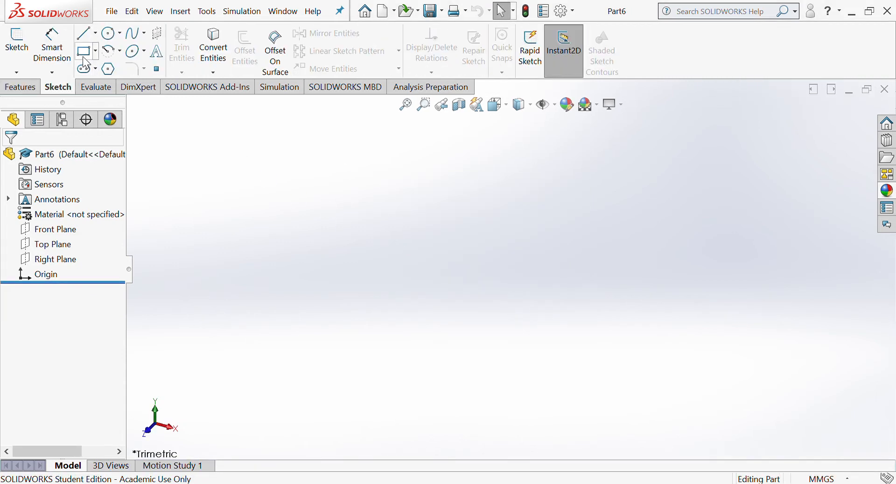
left_click(91, 36)
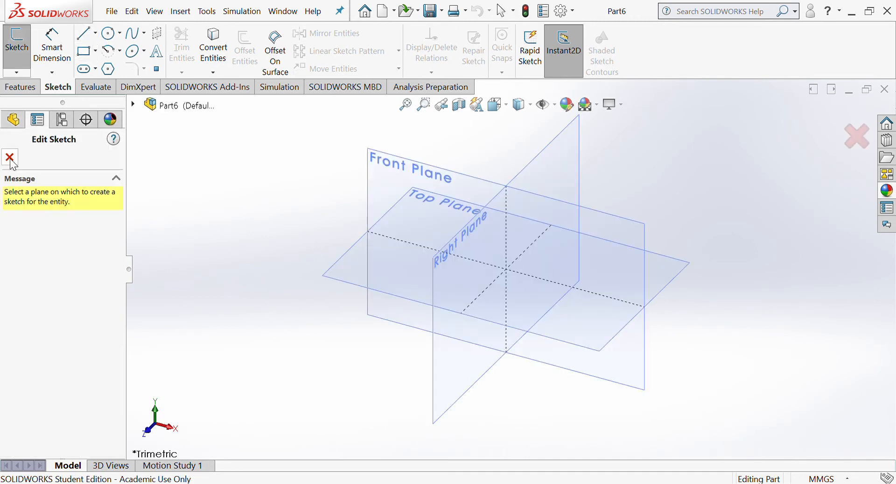
left_click(10, 156)
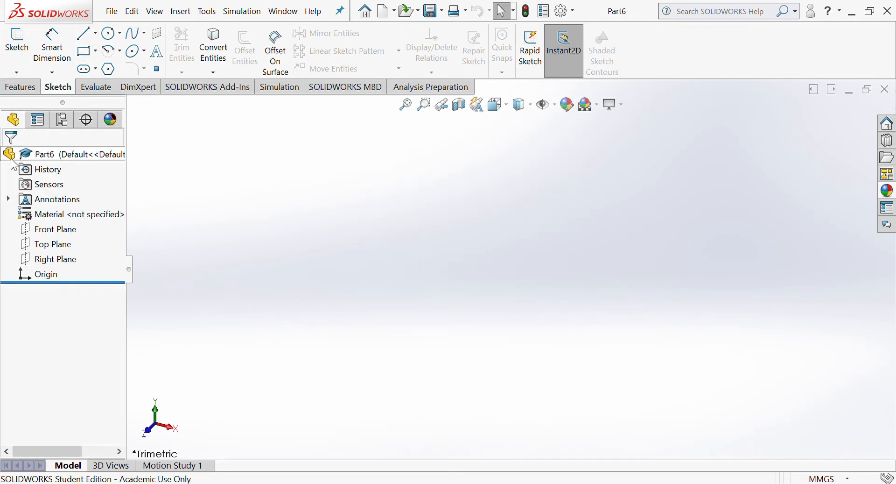
left_click(52, 232)
key("ctrl+space")
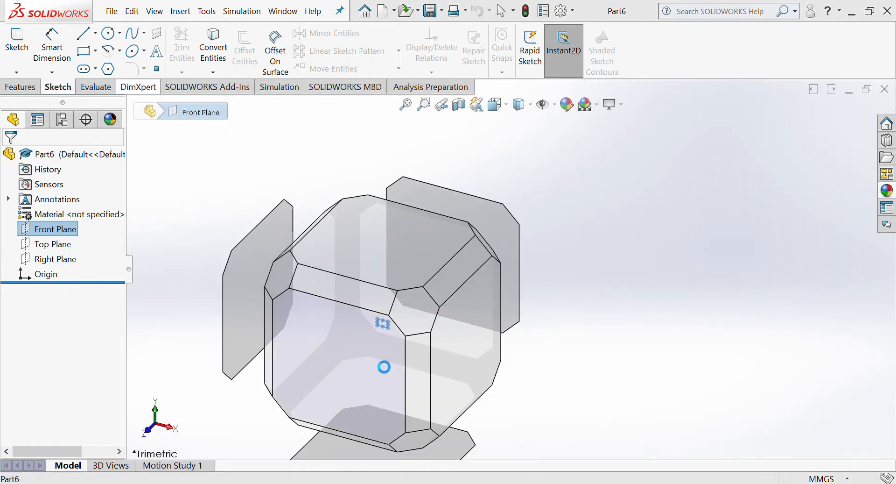
left_click(373, 360)
scroll(543, 240, "down", 2)
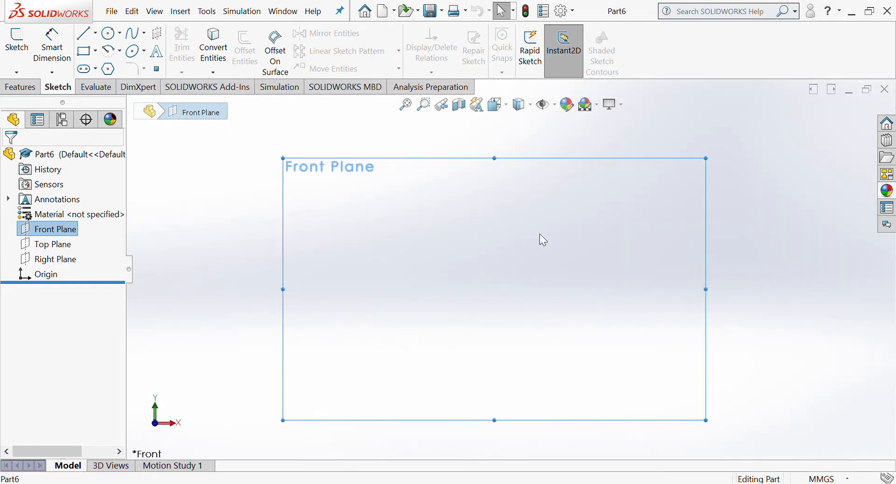
left_click(86, 33)
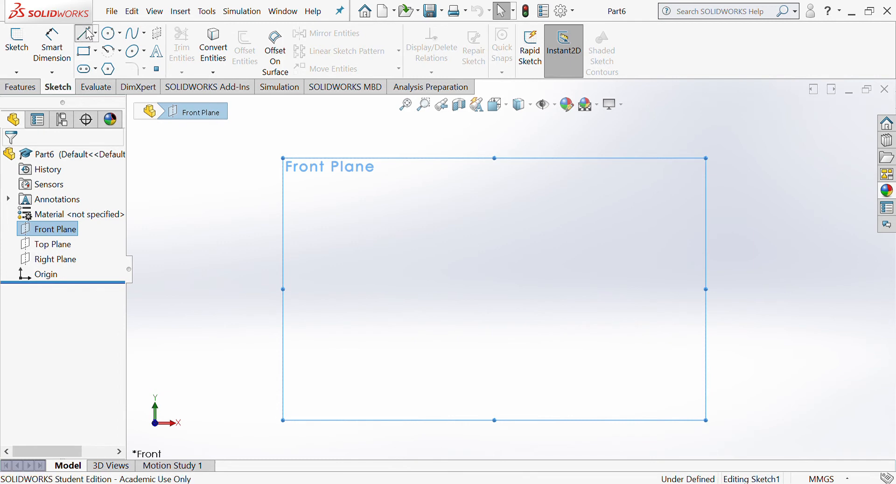
left_click(412, 202)
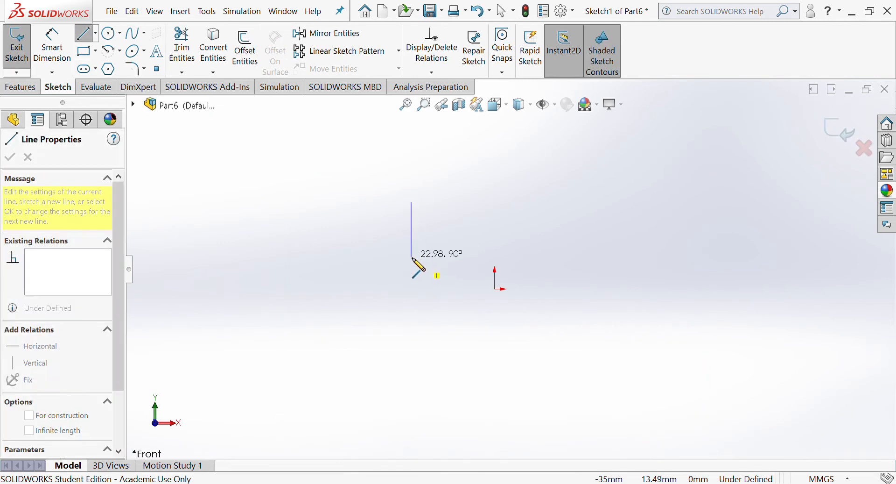
left_click(411, 257)
left_click(384, 257)
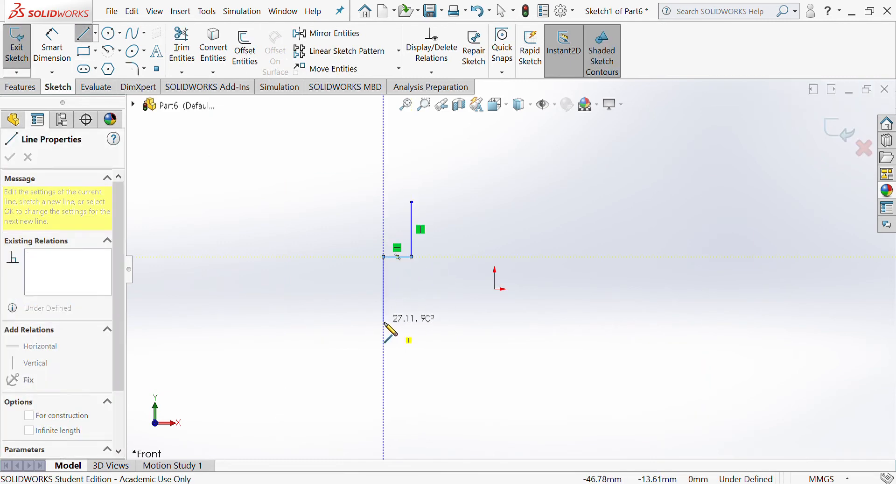
left_click(383, 321)
Dimension the uppermost vertical line to 20 mm
left_click(64, 53)
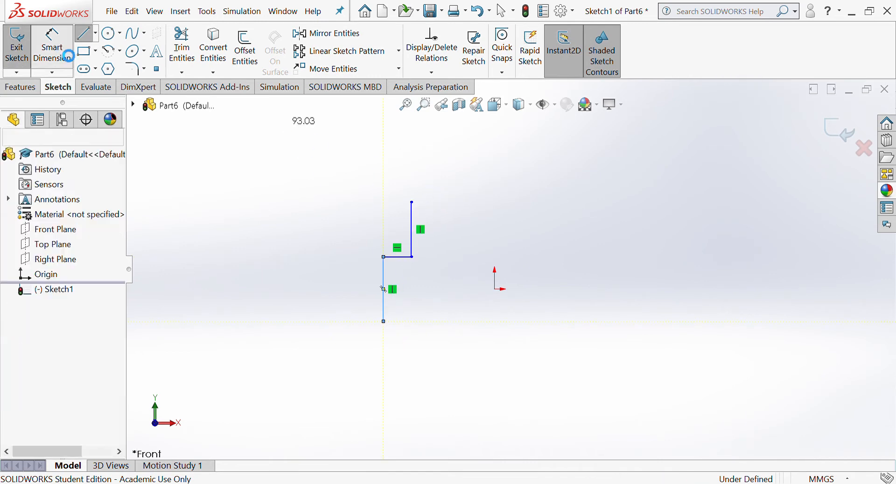
left_click(415, 237)
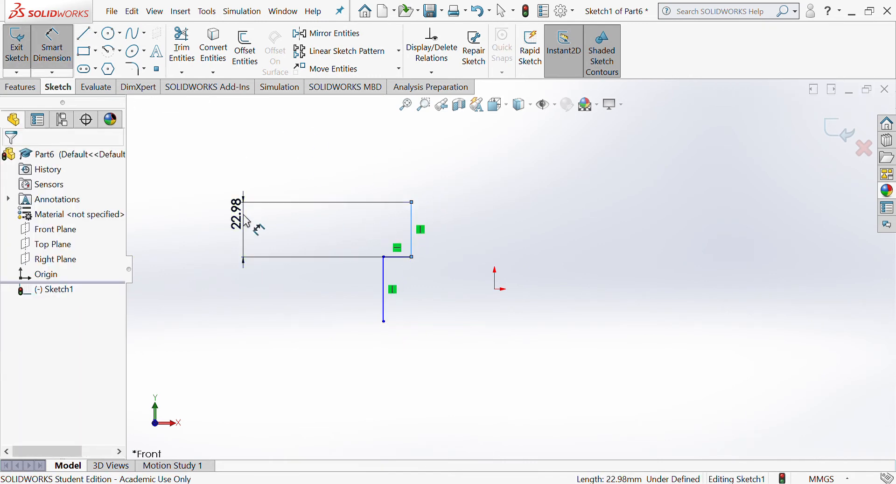
left_click(247, 221)
type("20")
key("Return")
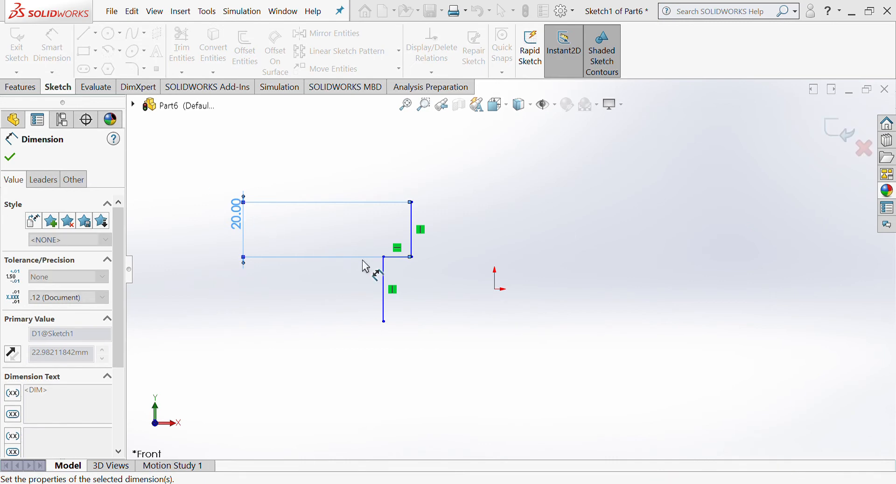
Dimension the short horizontal line to 9 mm and the vertical line below it to 20 mm
left_click(398, 256)
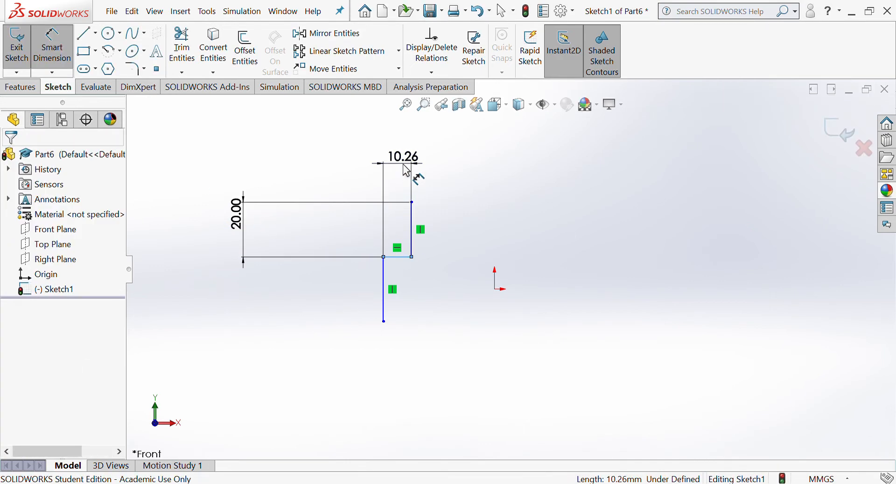
left_click(406, 170)
type("9")
key("Return")
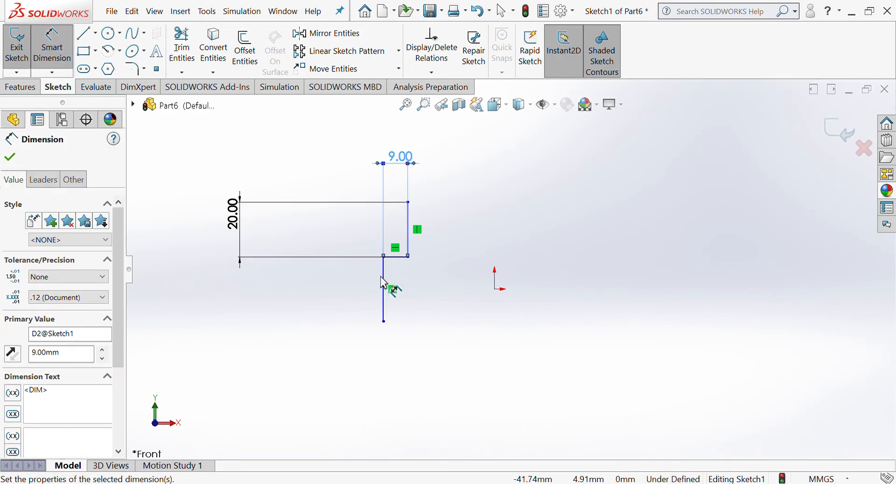
left_click(261, 280)
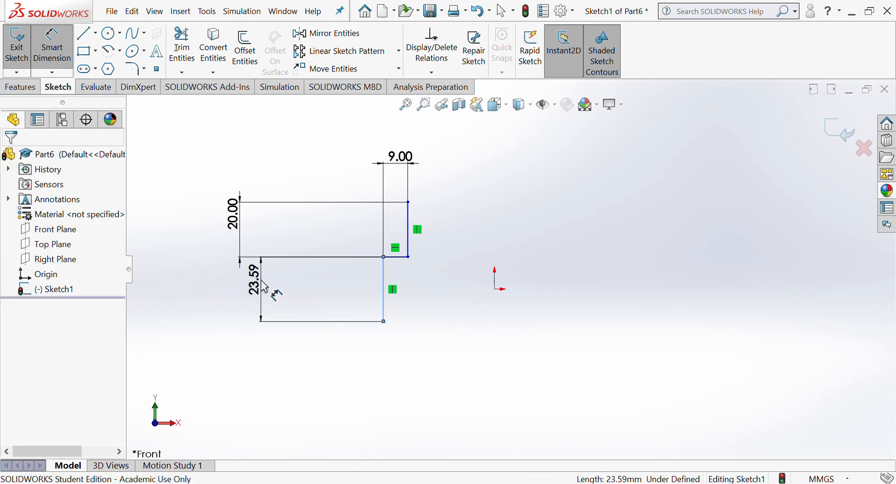
type("20")
key("Return")
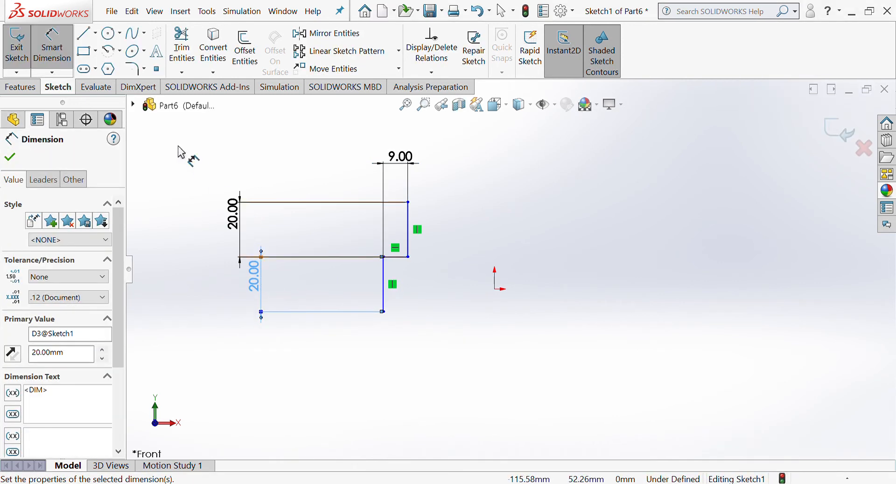
Continue the stepped profile with lines about 9 mm right, 18 mm down, 9 mm left, 20 mm down and 62 mm right
key("l")
left_click(383, 311)
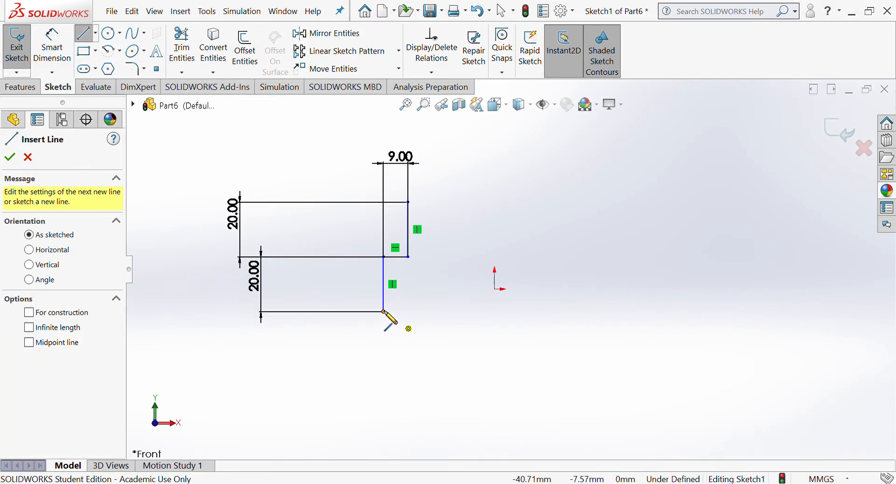
left_click(408, 311)
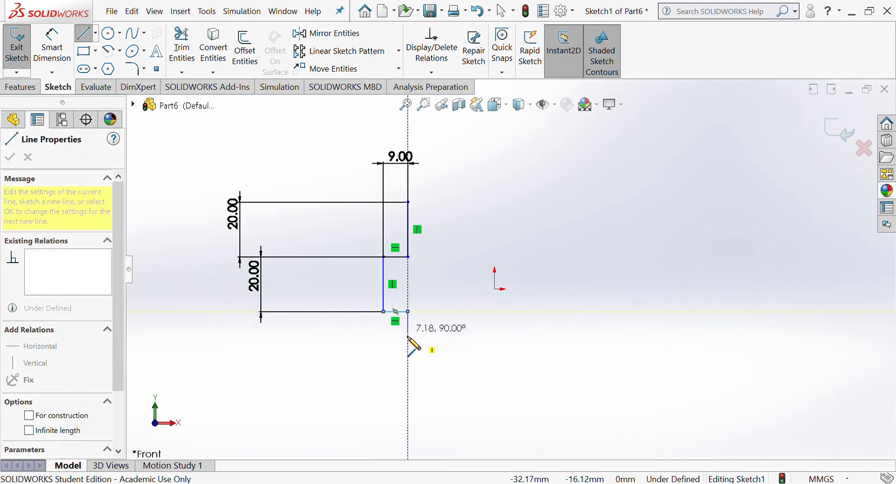
left_click(408, 361)
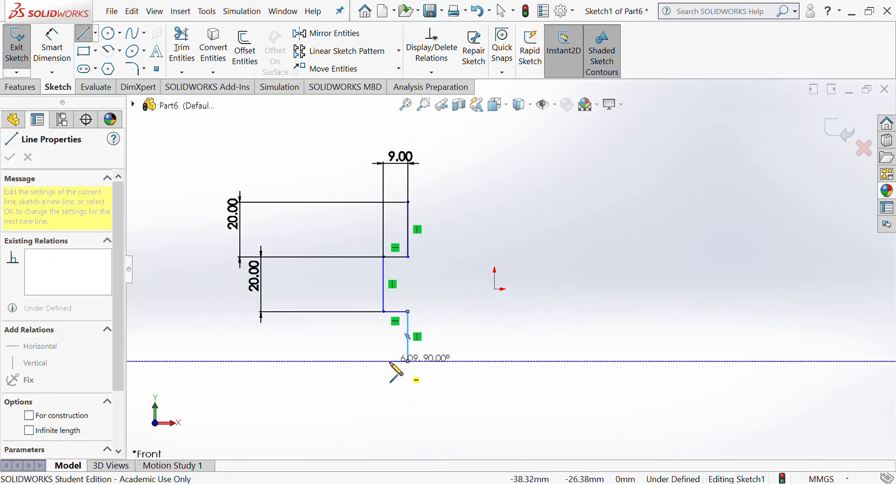
left_click(383, 360)
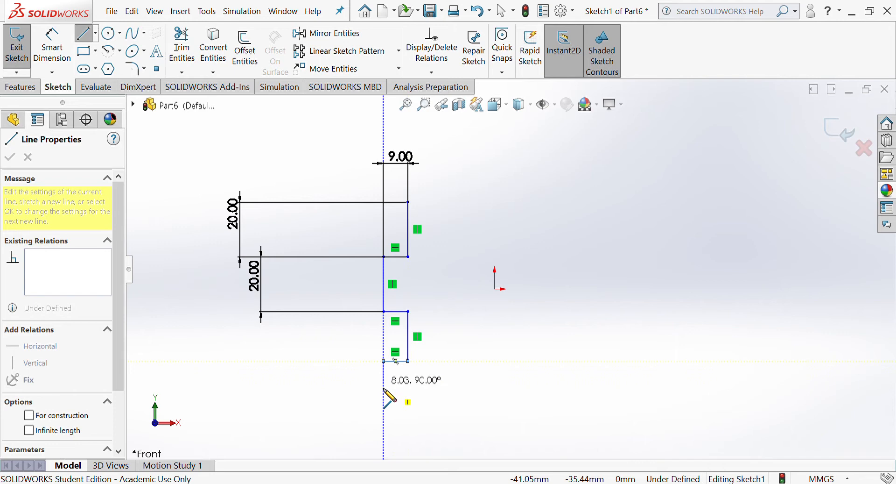
left_click(384, 417)
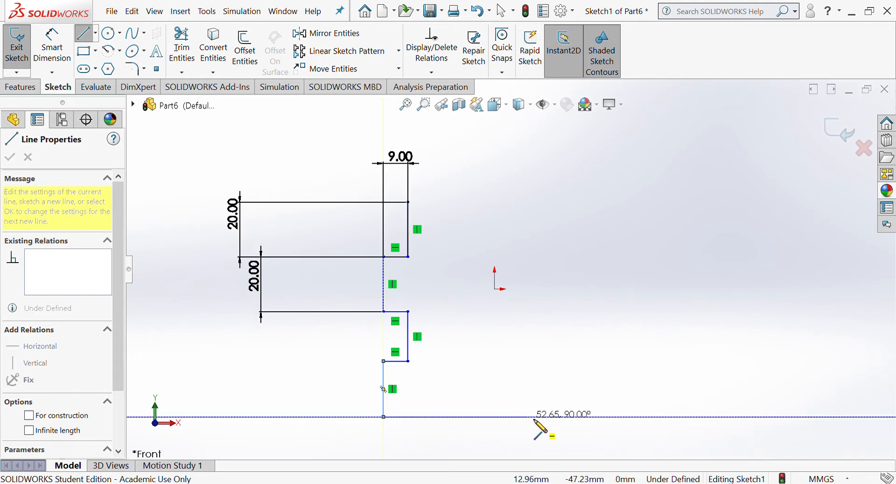
left_click(554, 417)
Dimension the two lower vertical lines of the stepped profile to 20 mm each
left_click(49, 33)
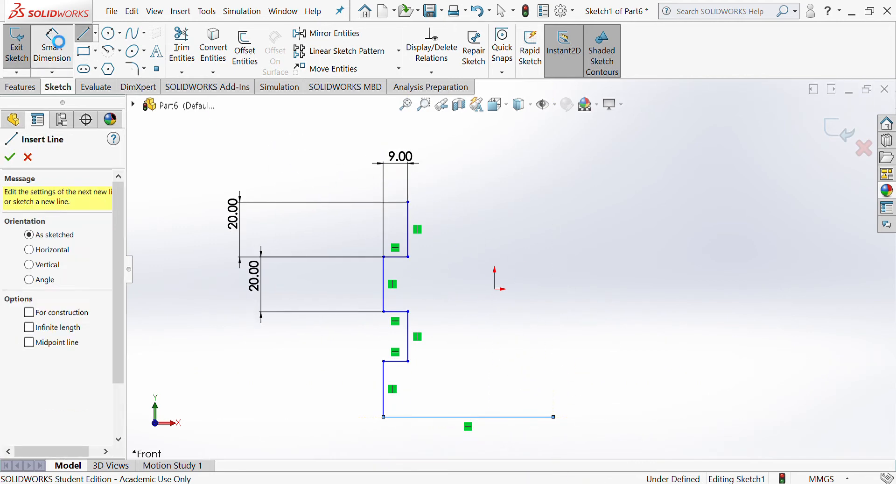
left_click(409, 334)
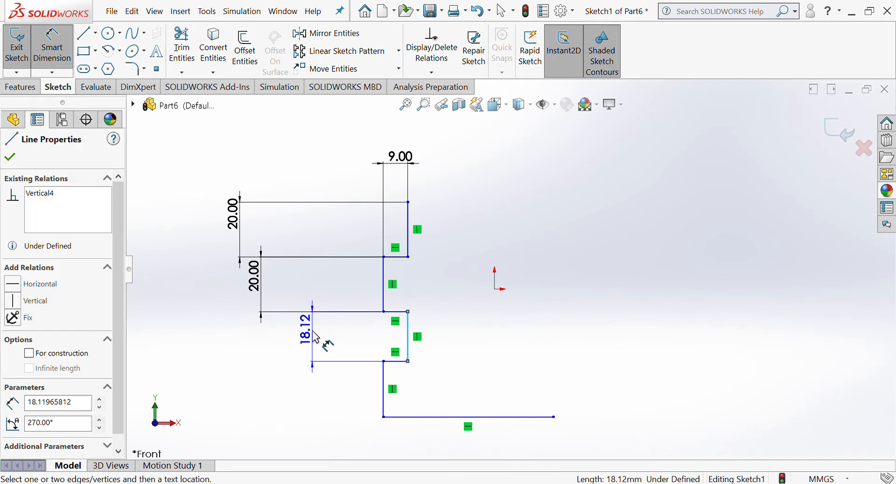
left_click(305, 335)
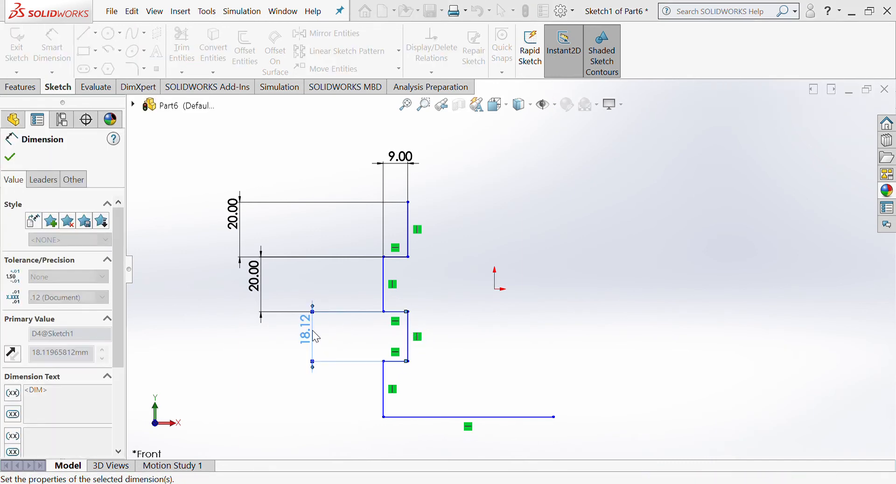
type("20")
key("Return")
left_click(385, 398)
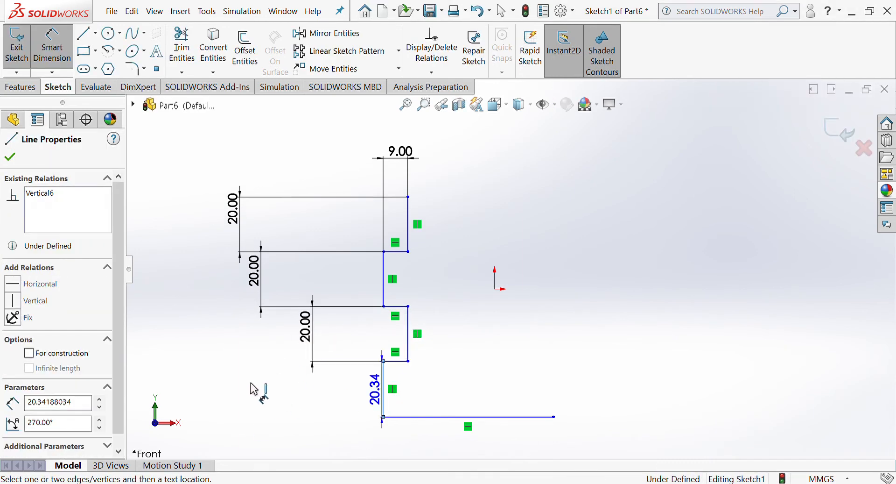
left_click(254, 390)
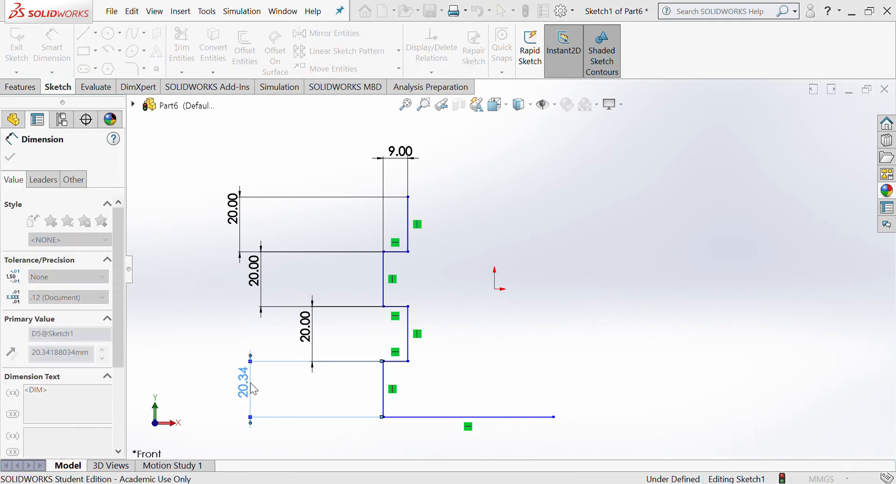
type("20")
key("Return")
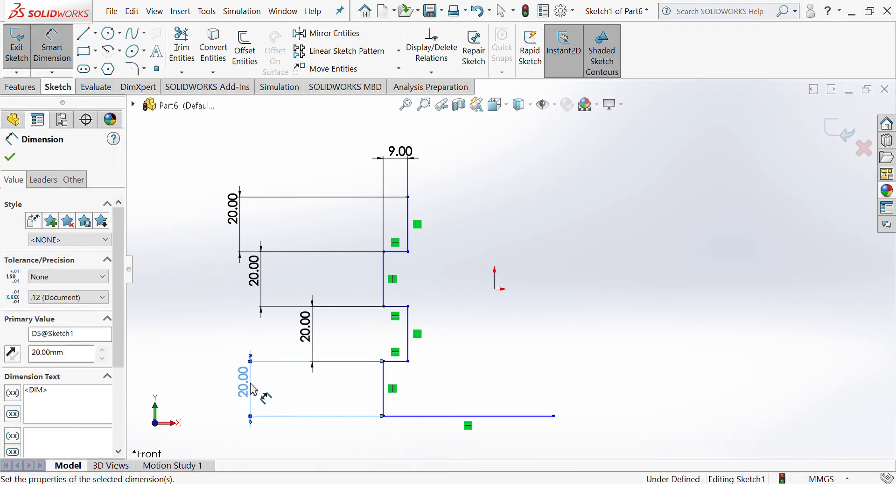
Dimension the bottom horizontal line of the stepped profile to 40 mm
left_click(471, 419)
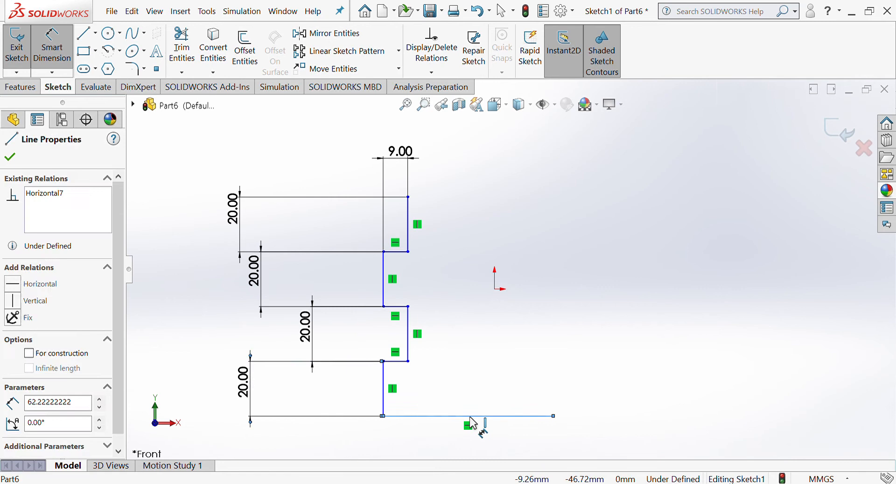
left_click(506, 447)
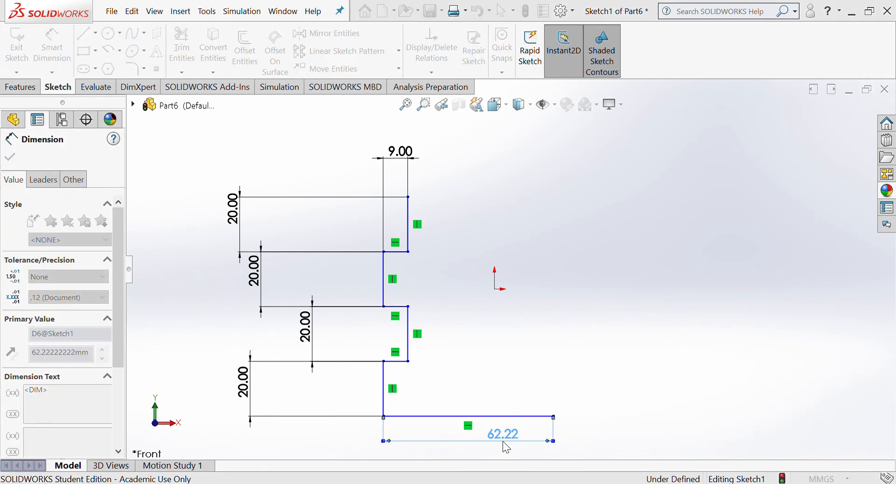
type("40")
key("Return")
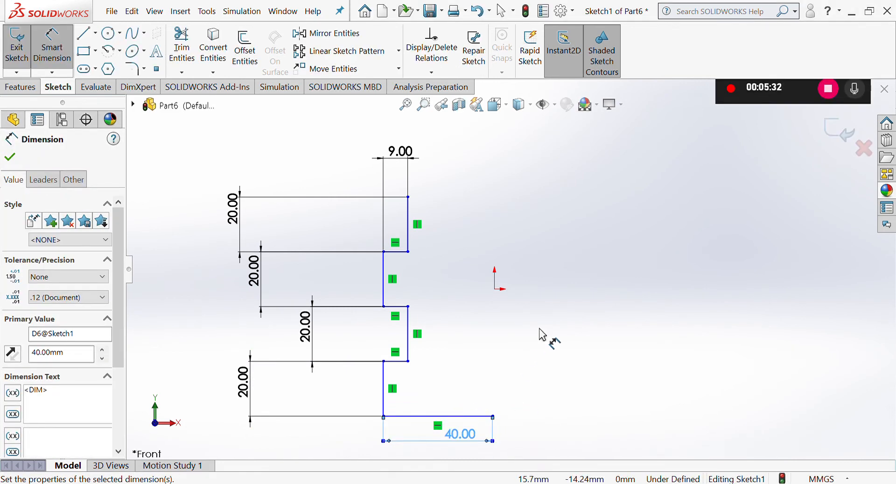
Draw a vertical construction line about 92 mm long upward from the free end of the 40 mm line
scroll(539, 329, "down", 1)
scroll(537, 329, "up", 3)
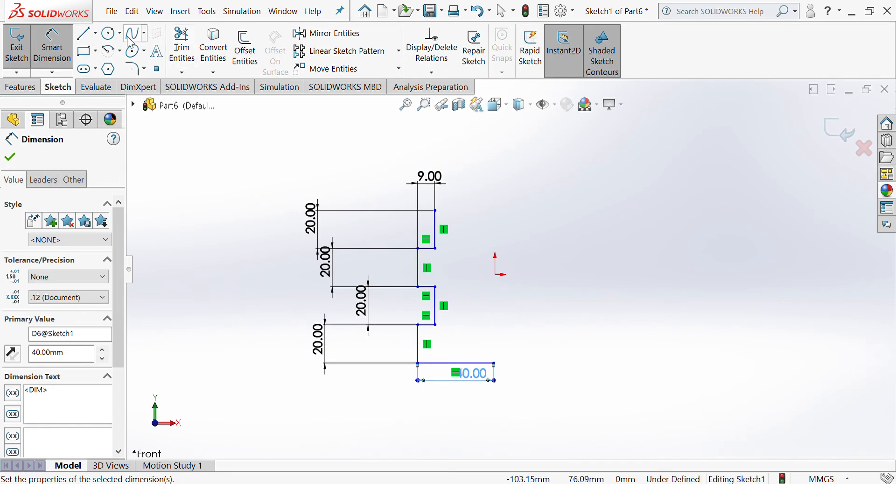
left_click(86, 33)
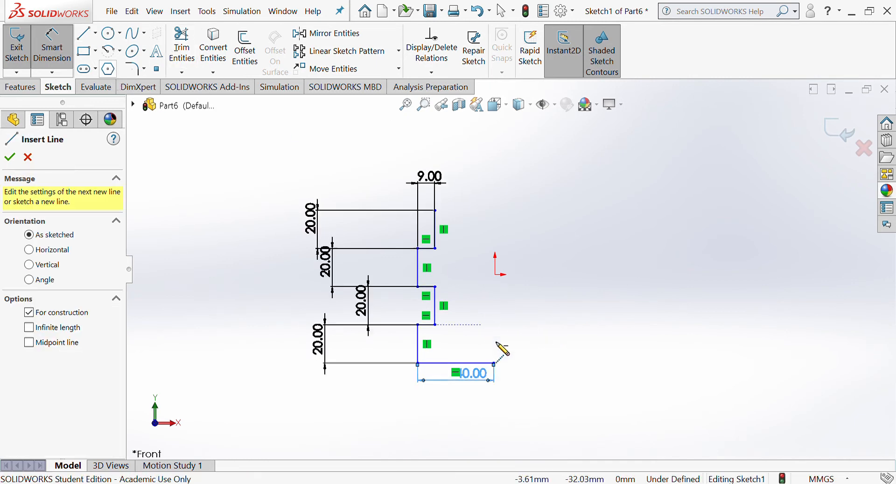
left_click(494, 363)
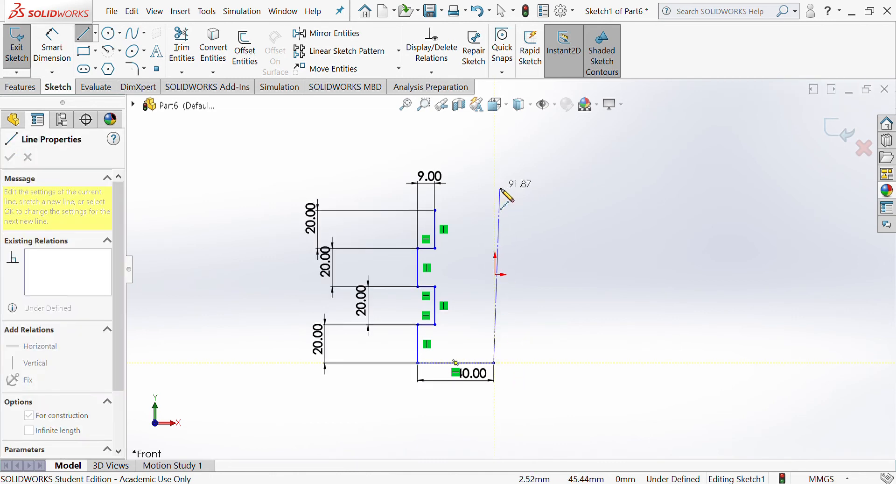
left_click(494, 188)
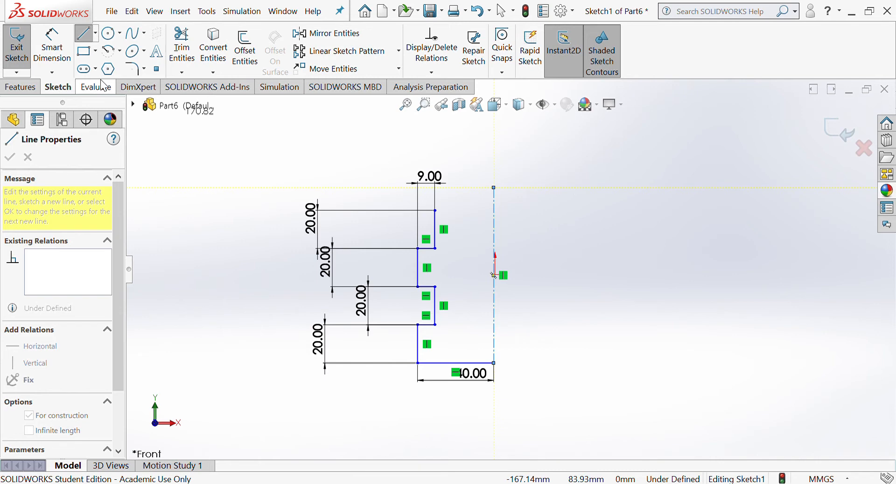
key("Escape")
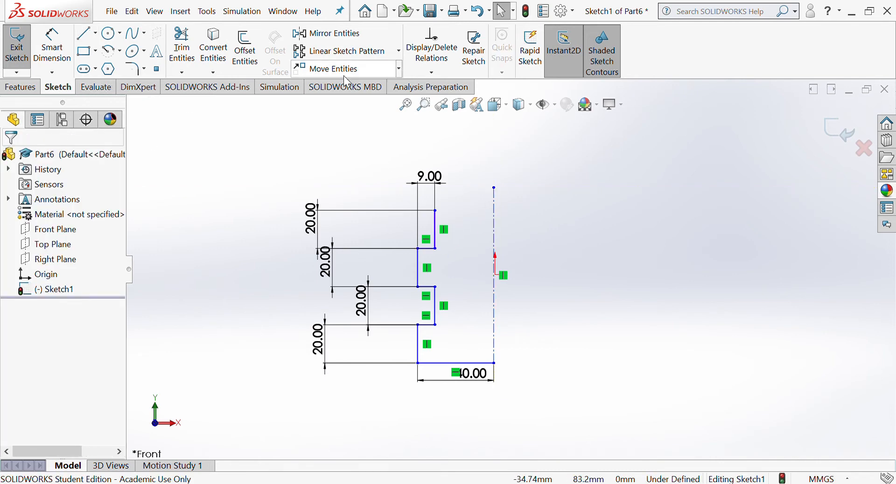
Mirror all the stepped profile lines about the vertical construction line, keeping the originals
left_click(355, 36)
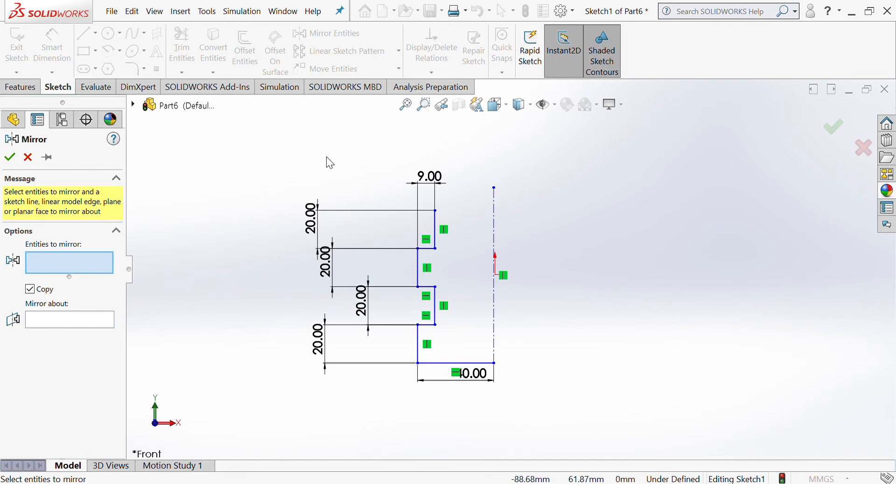
left_click_drag(327, 157, 478, 404)
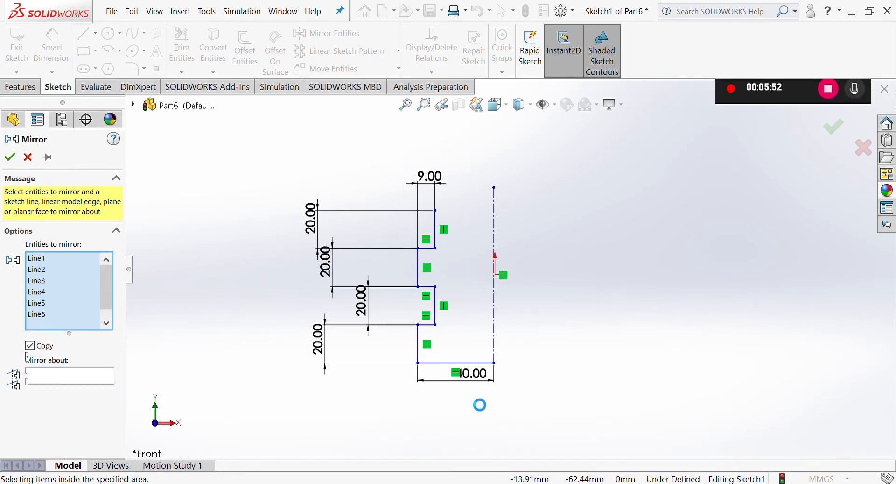
left_click(475, 370)
left_click(55, 400)
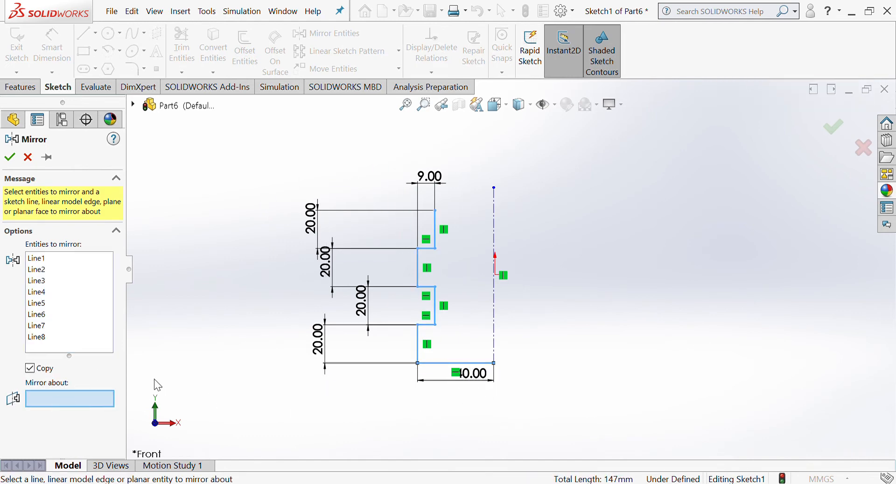
left_click(496, 285)
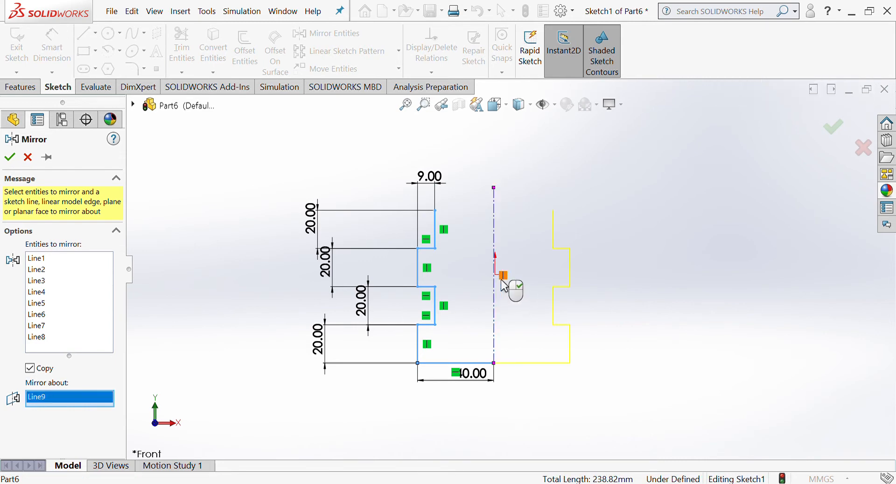
left_click(10, 158)
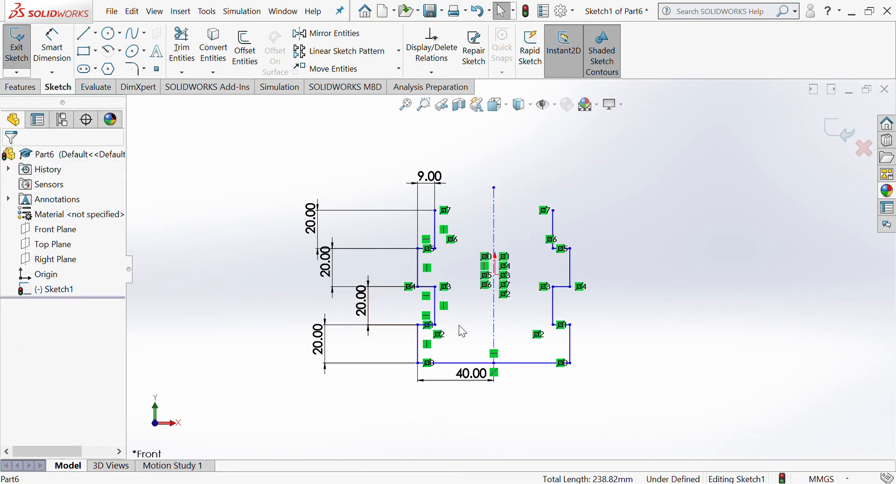
Close the profile with a horizontal line joining its two uppermost endpoints
left_click(84, 33)
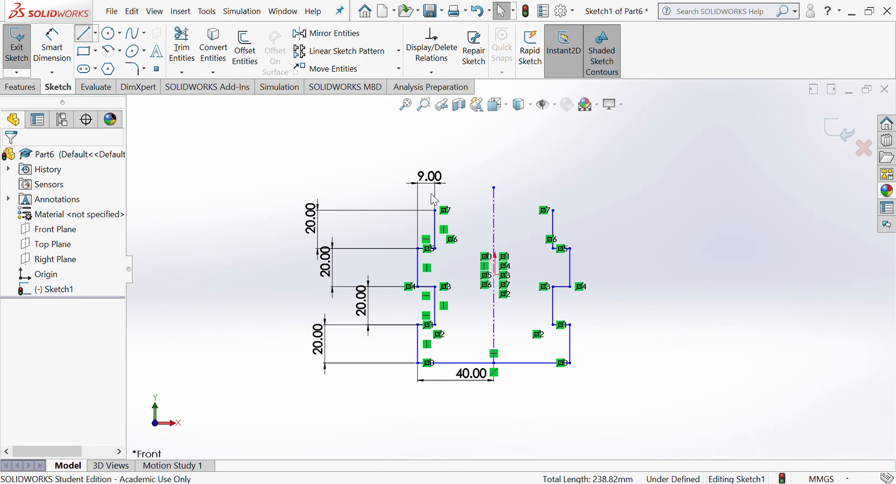
left_click(437, 210)
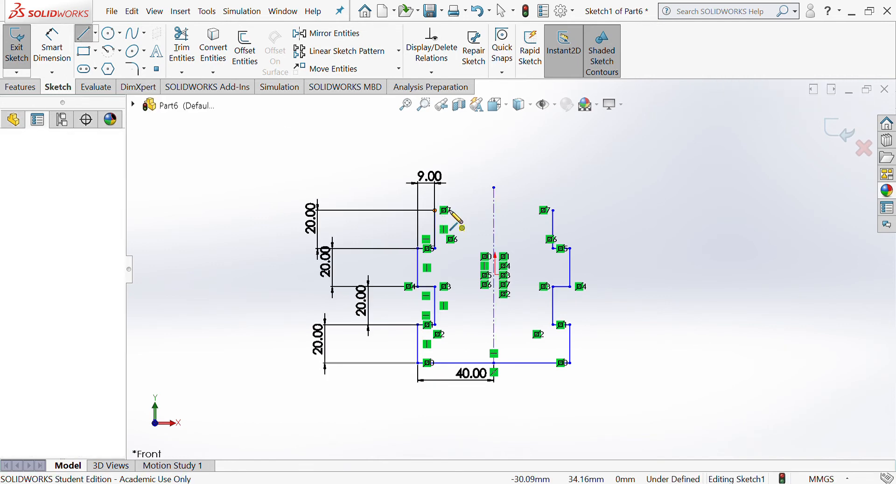
left_click(553, 210)
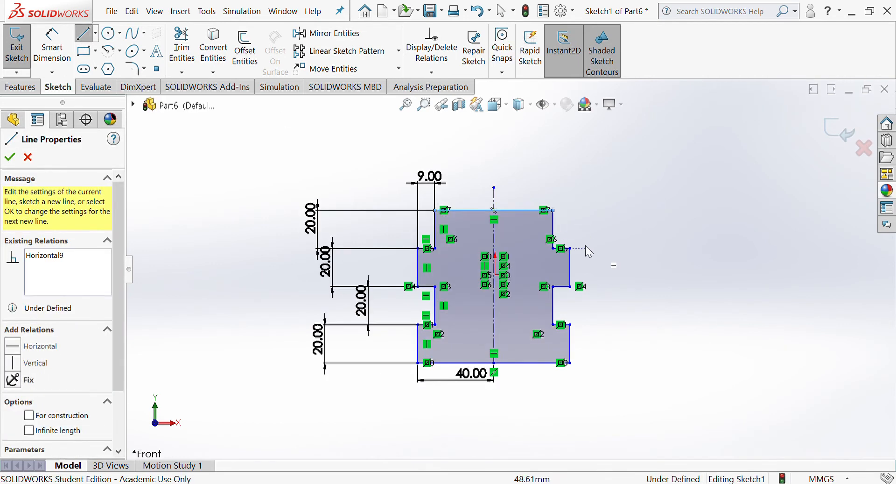
Extrude the closed profile as a blind boss 9 mm deep
left_click(14, 89)
left_click(22, 47)
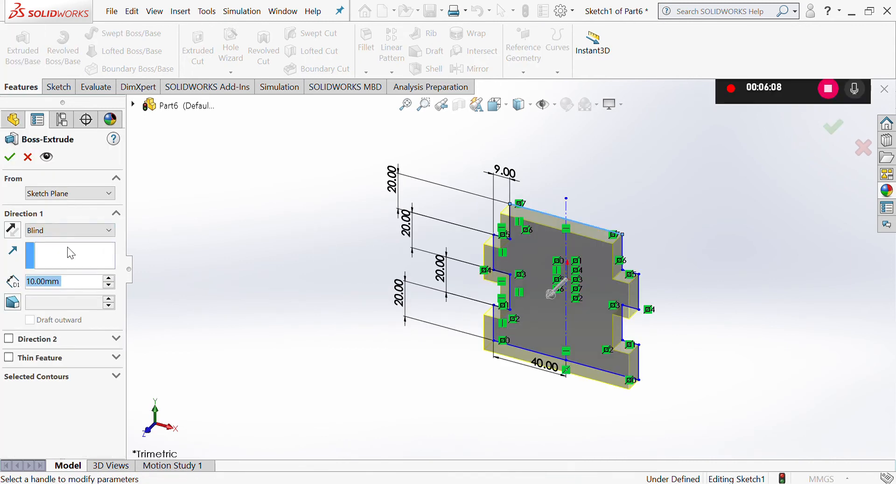
type("9")
key("Return")
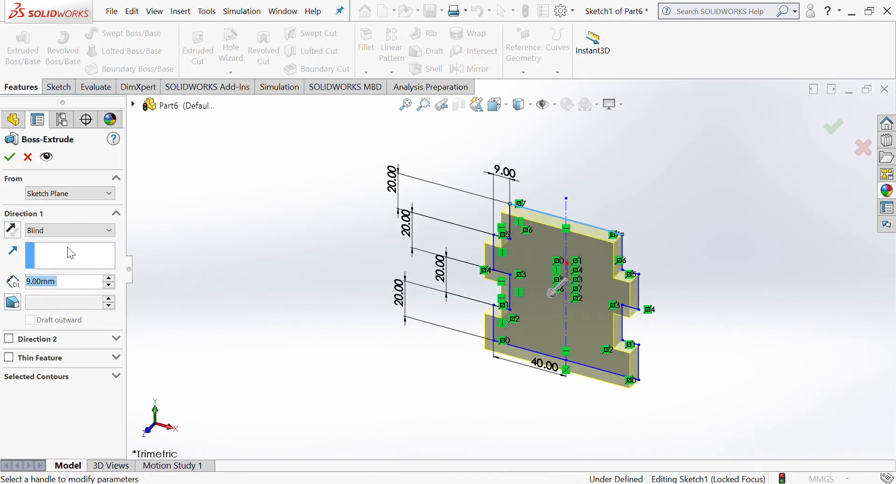
left_click(7, 160)
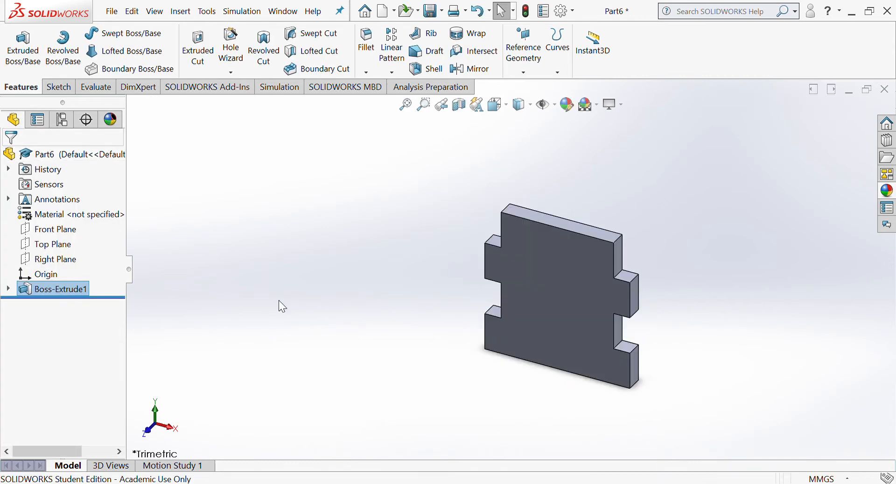
On the end face of the lower right finger, sketch a rectangle about 5.9 by 6.6 mm starting on the face's left edge
scroll(615, 308, "down", 3)
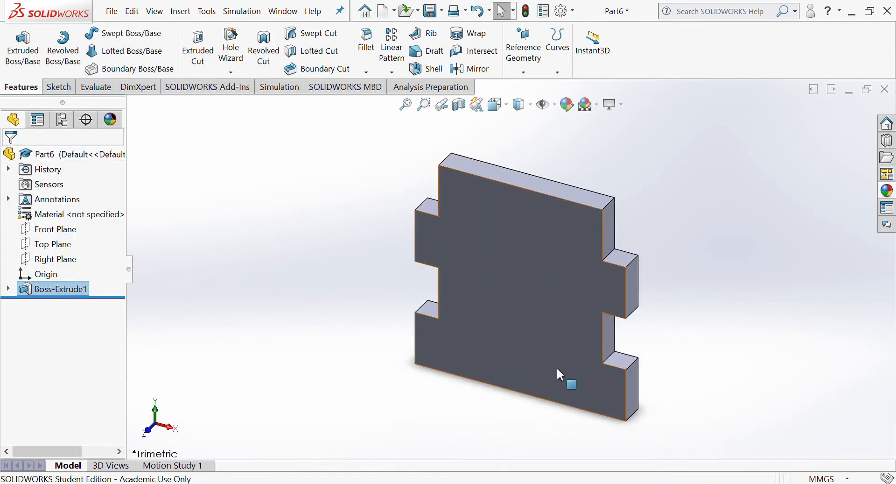
left_click(632, 394)
key("space")
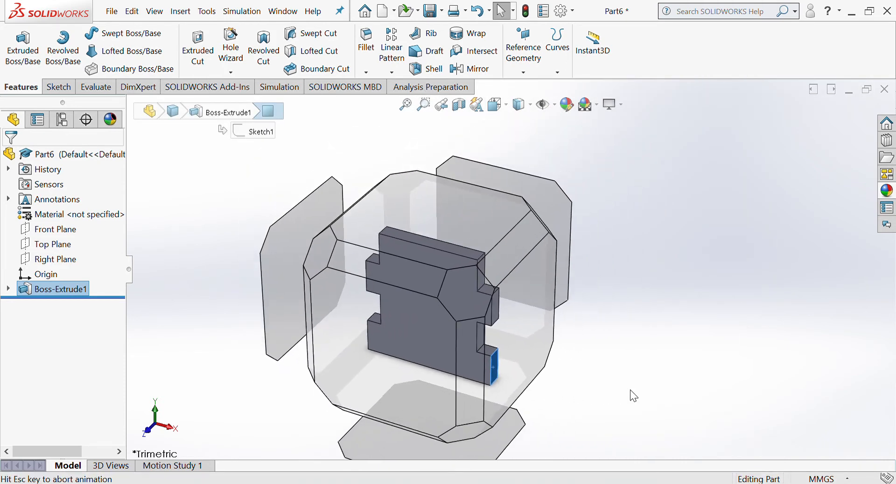
left_click(469, 346)
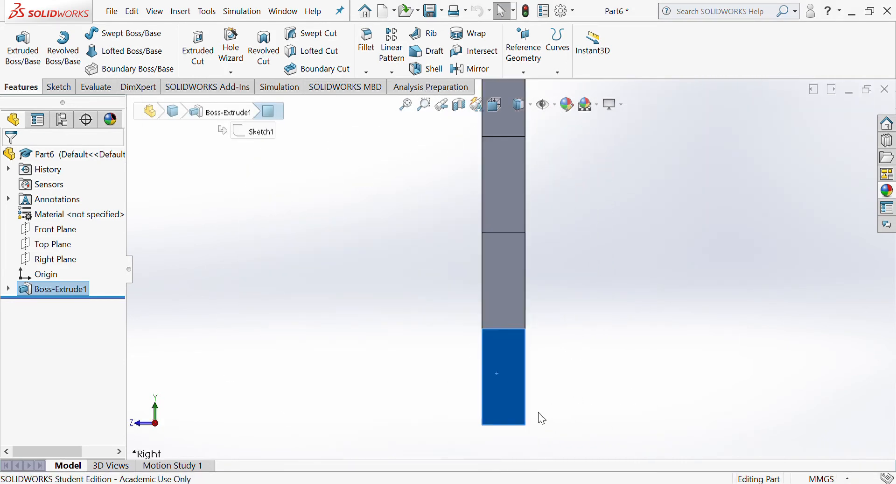
left_click(58, 87)
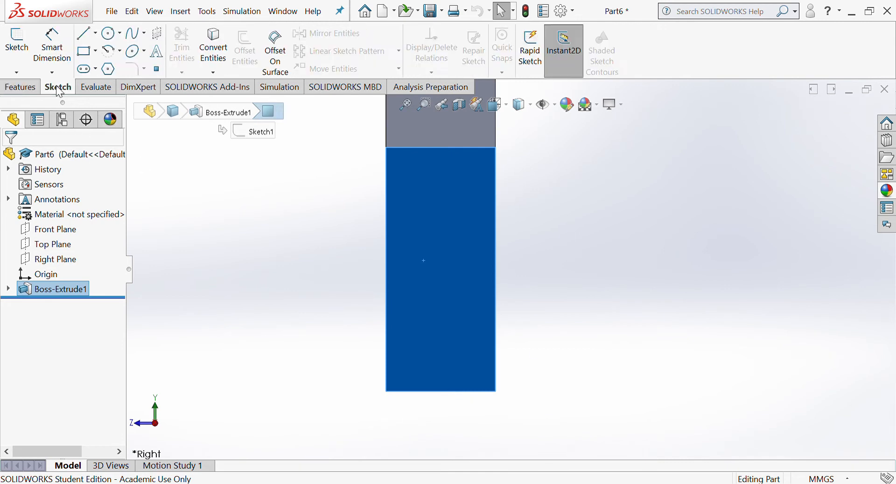
left_click(85, 59)
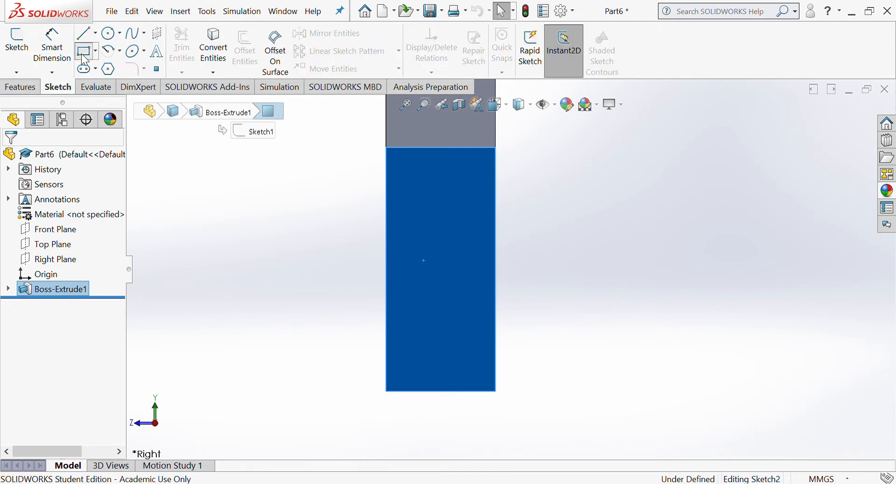
left_click(386, 223)
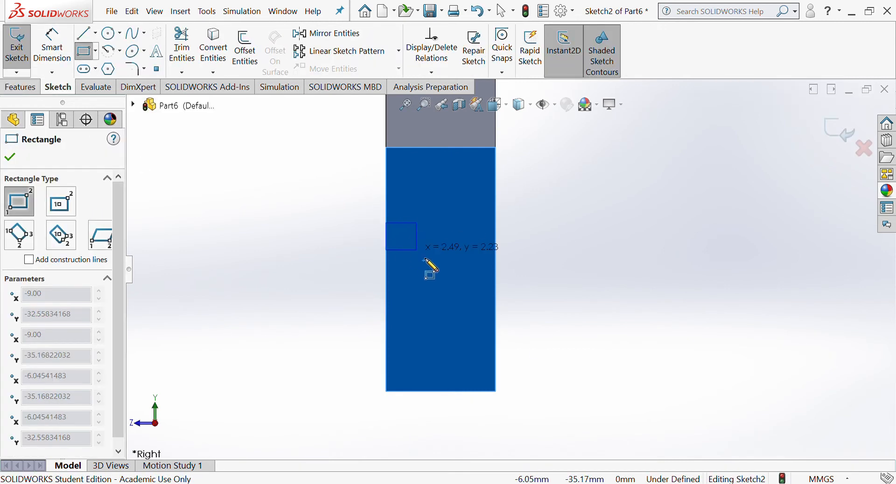
left_click(458, 303)
Dimension the rectangle to 4.5 mm wide and 6 mm high
left_click(57, 52)
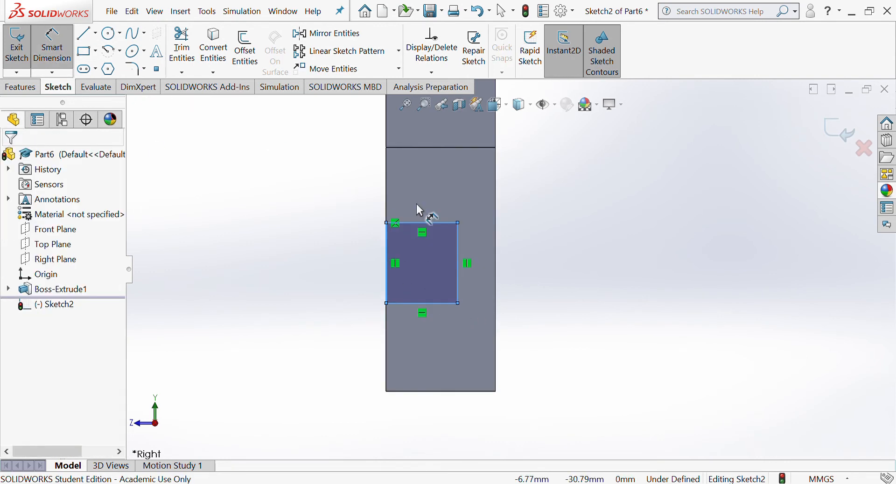
left_click(434, 222)
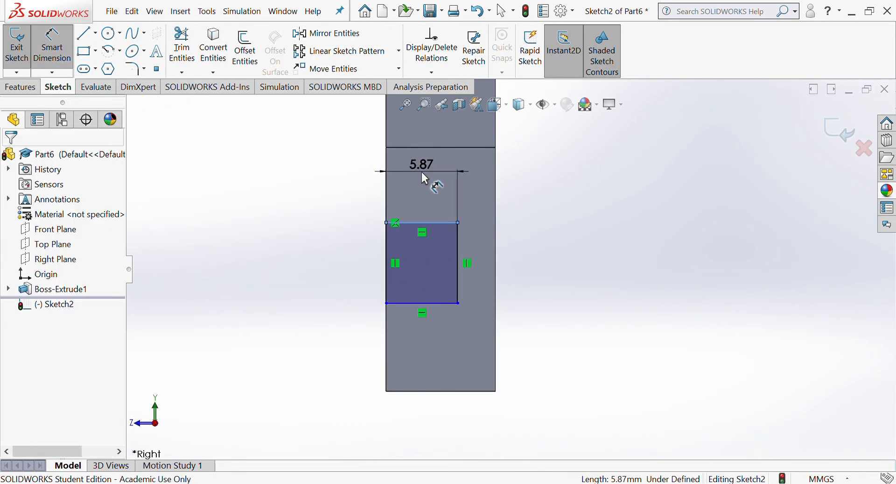
left_click(422, 172)
type("4.5")
key("Return")
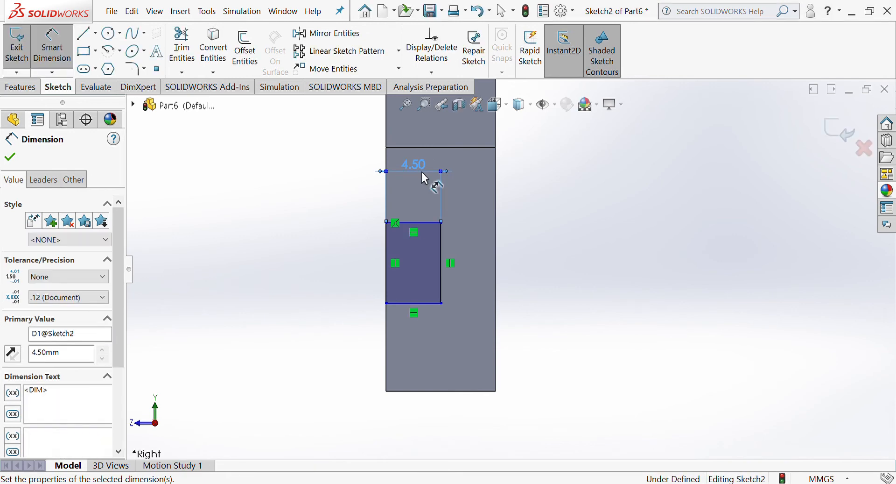
left_click(444, 252)
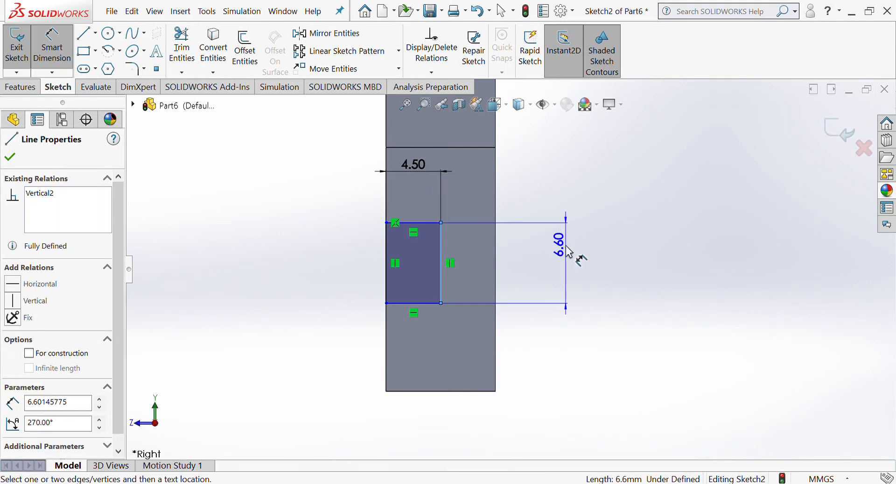
left_click(568, 247)
type("6.60145775mm")
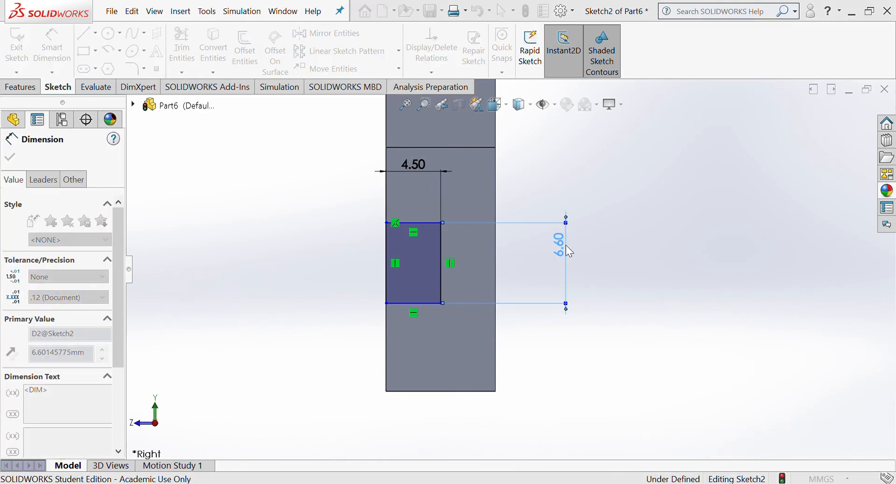
key("Return")
Dimension the distance from the rectangle's lower edge to the bottom edge of the finger face to 10 mm
left_click(431, 296)
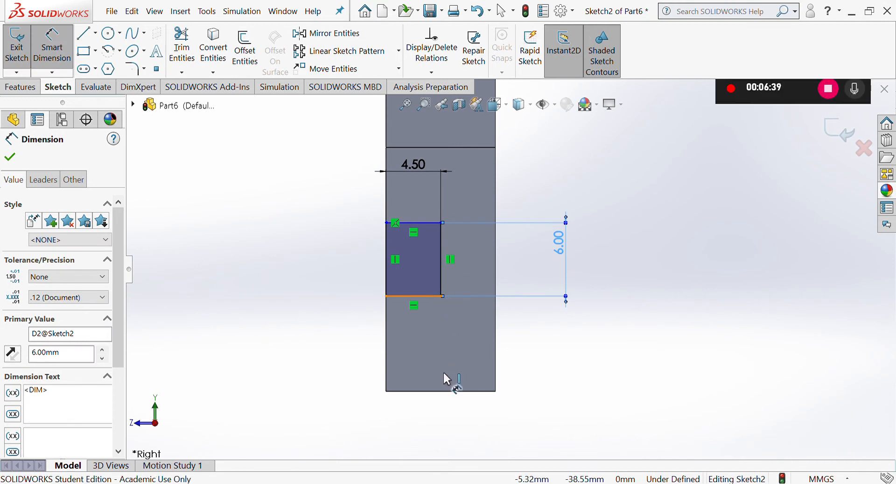
left_click(448, 390)
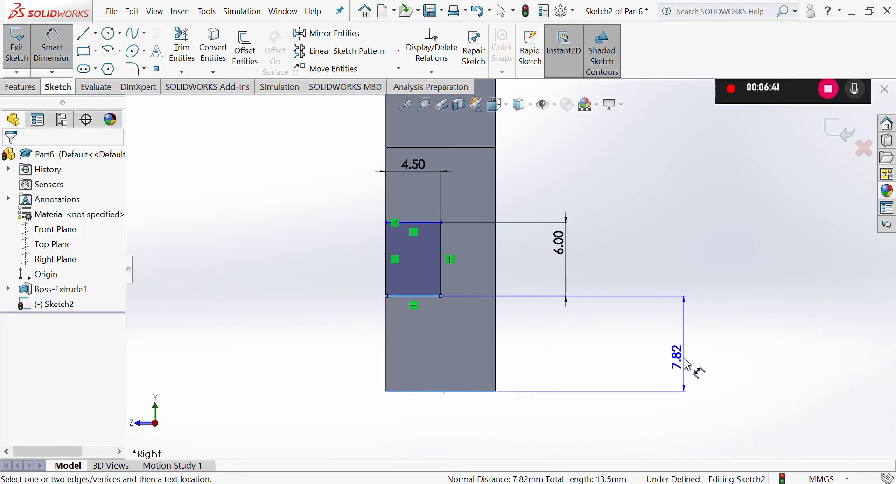
left_click(687, 363)
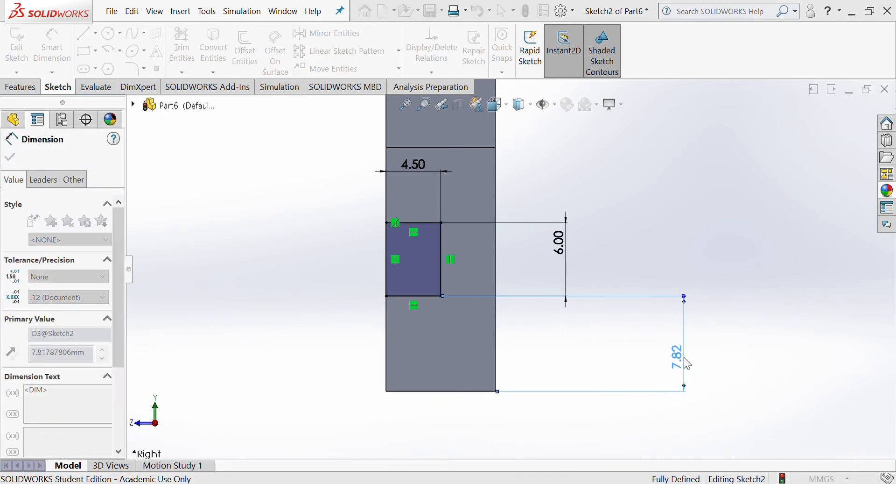
type("10")
key("Return")
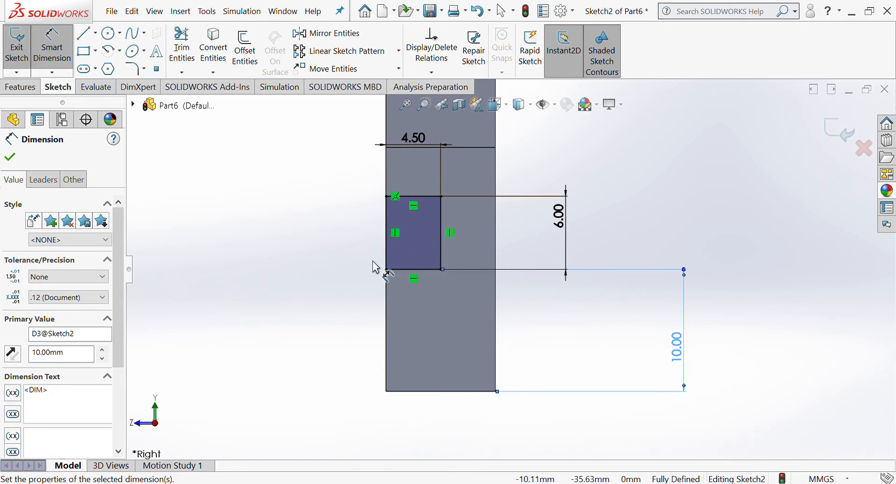
Cut the rectangle on the finger's end face through the whole plate with an Extruded Cut set to Through All
left_click(21, 87)
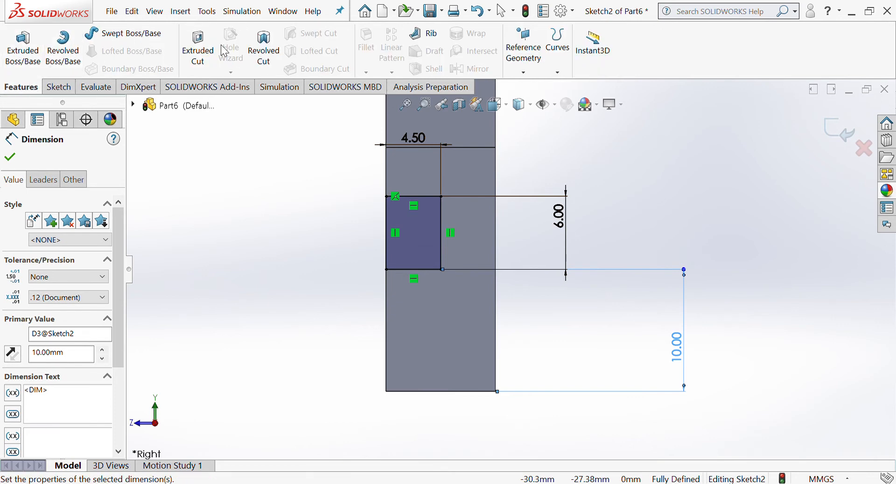
left_click(204, 55)
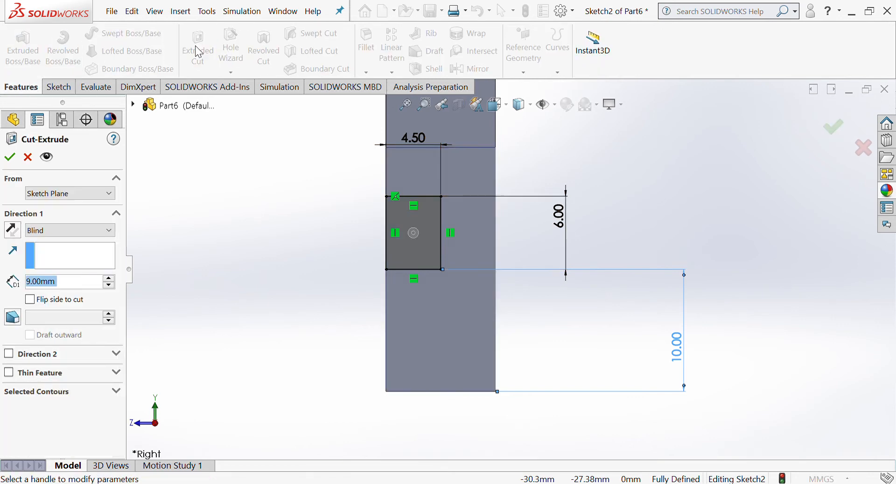
left_click(99, 231)
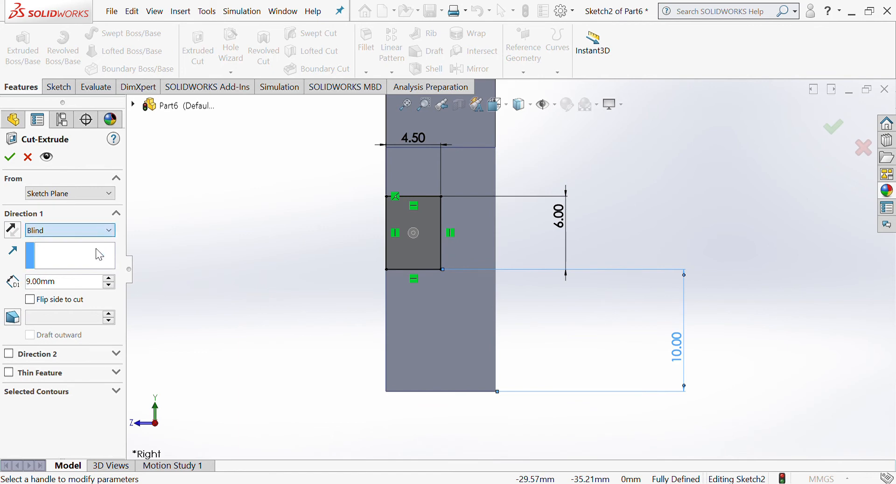
left_click(97, 248)
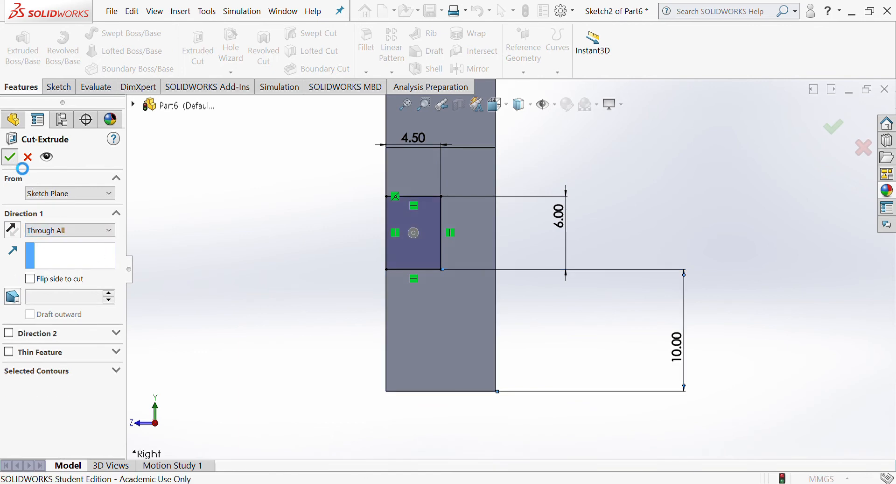
left_click(10, 158)
Save the grooved plate part as Finger joint 2
middle_click_drag(634, 337, 548, 283)
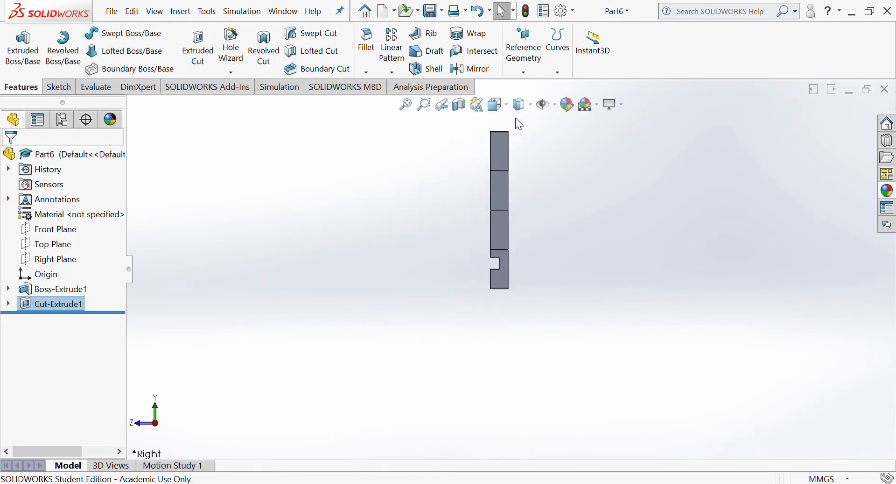
middle_click_drag(516, 254, 696, 278)
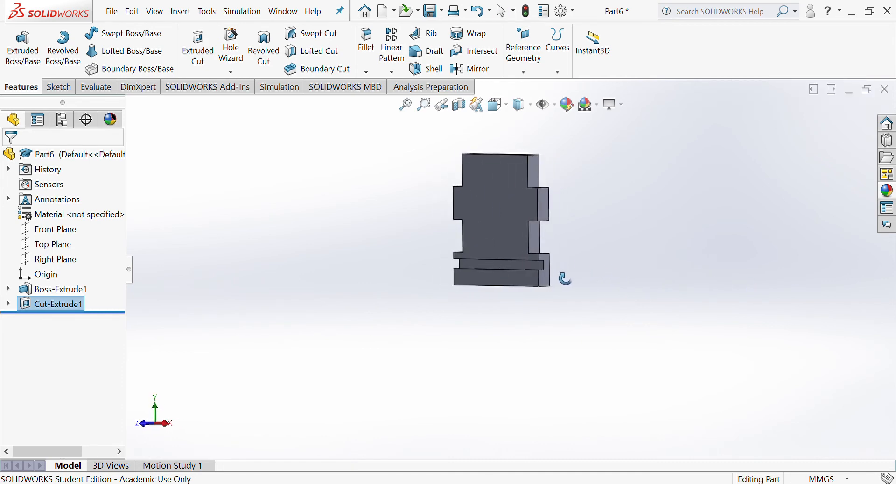
left_click(116, 18)
left_click(144, 180)
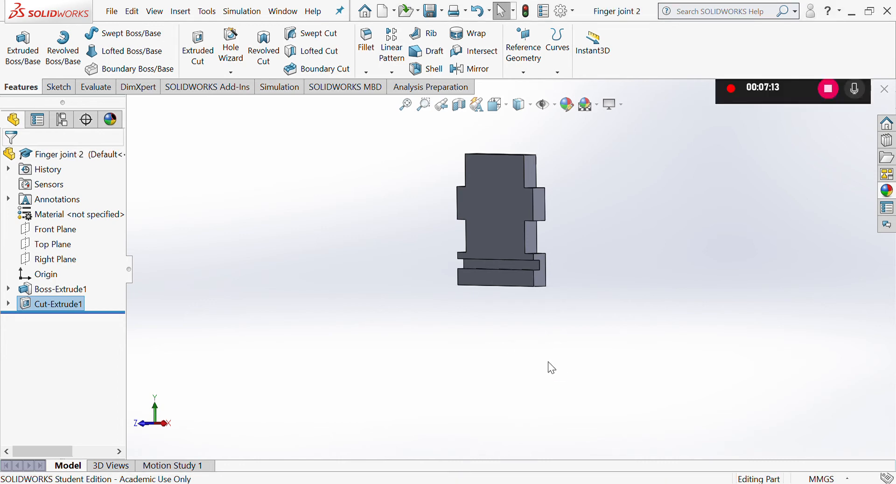
scroll(521, 209, "down", 3)
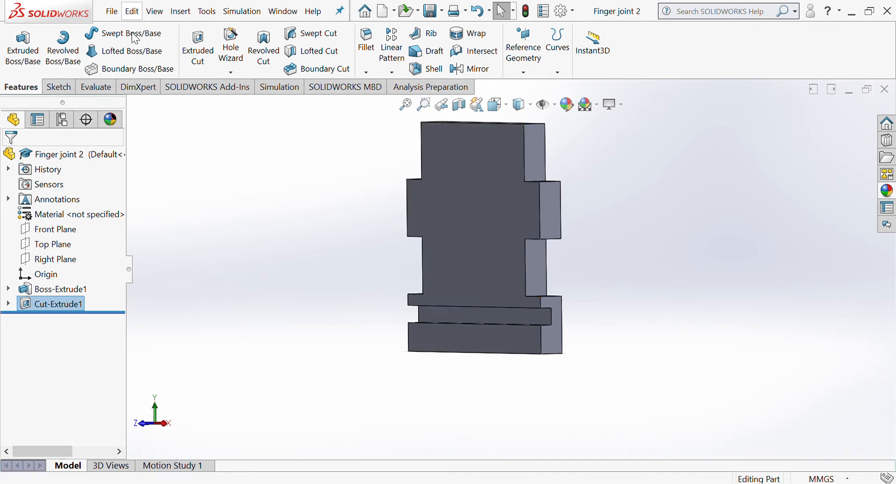
Create a new part and sketch a corner rectangle about 70.1 by 70.8 mm around the origin on the Top Plane
double_click(282, 154)
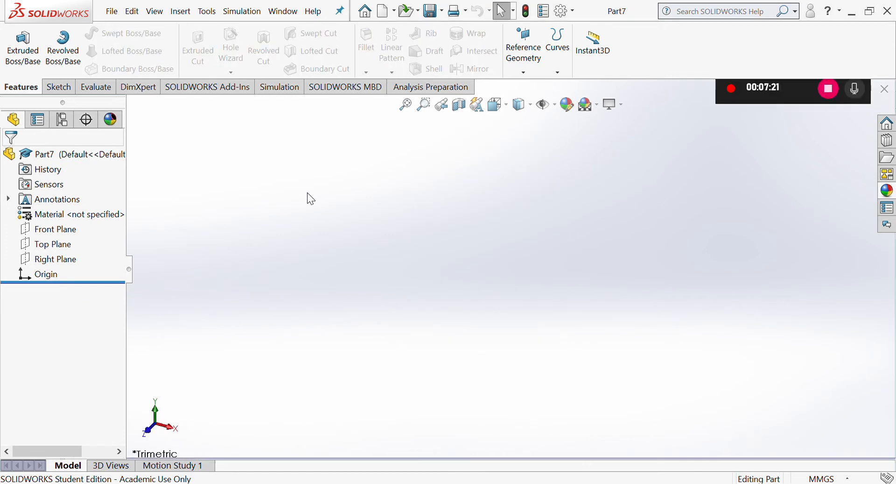
left_click(56, 247)
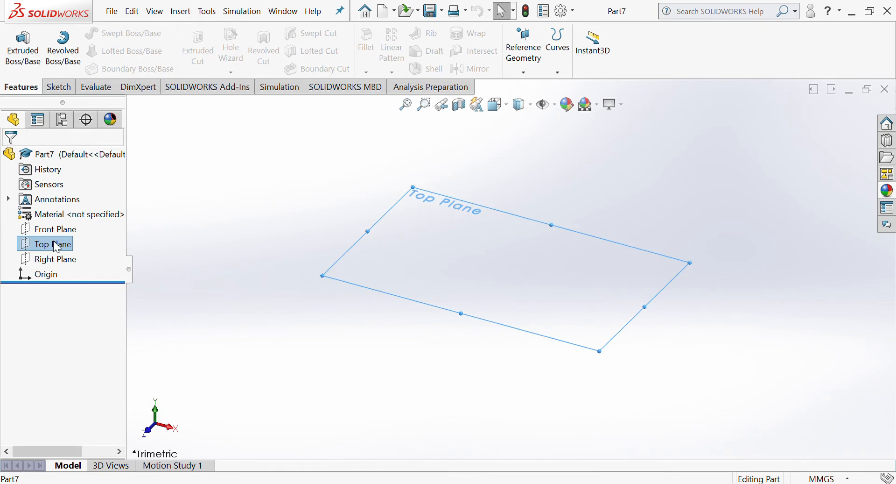
key("space")
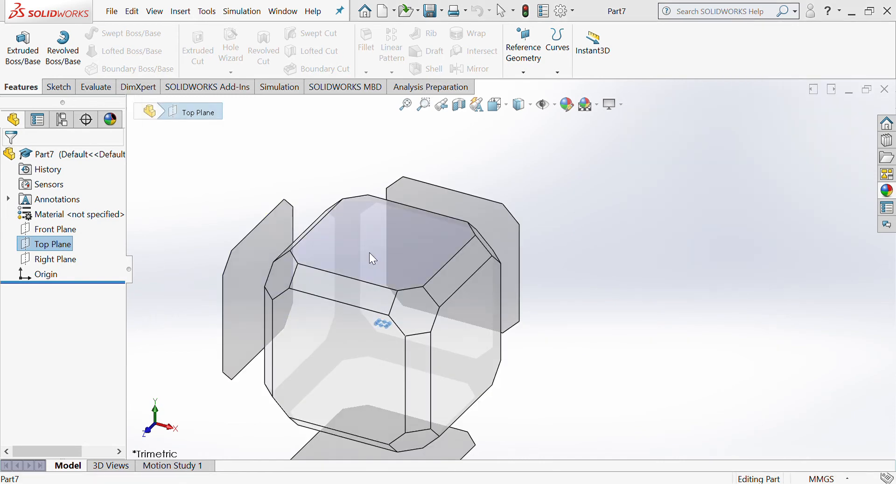
left_click(369, 253)
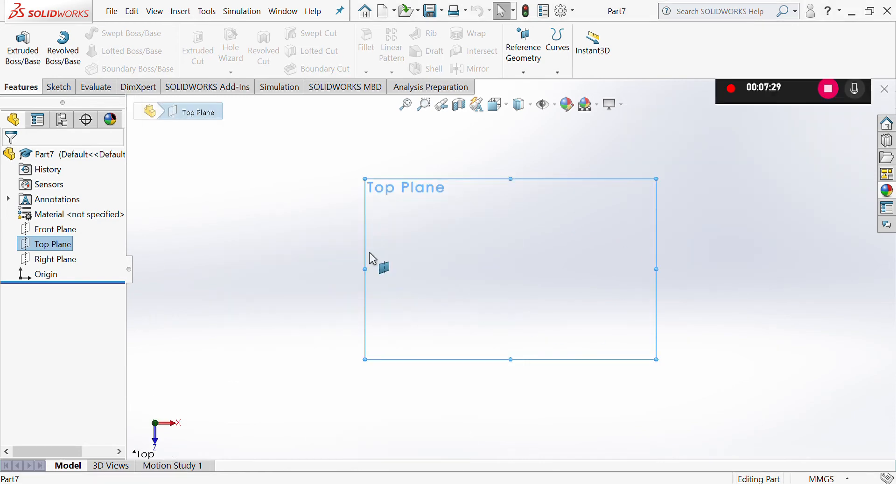
left_click(58, 87)
left_click(87, 51)
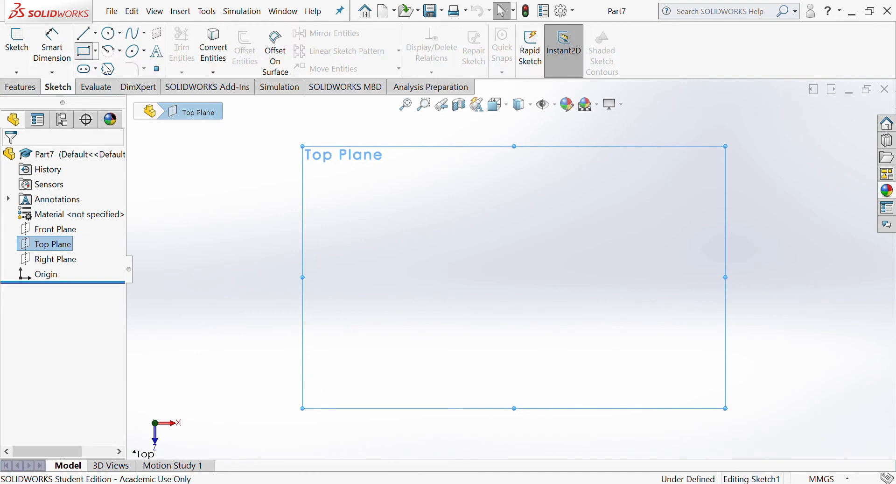
left_click(418, 199)
left_click(587, 365)
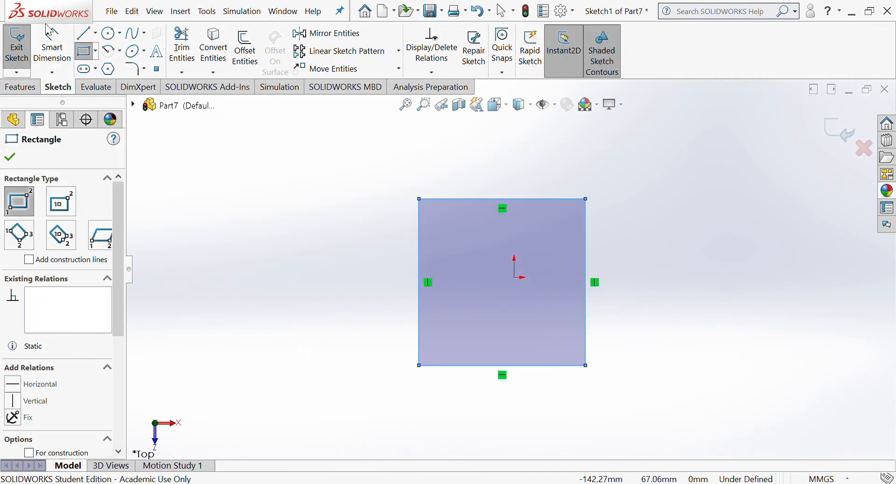
Dimension the rectangle's width and height to 71 mm each
left_click(51, 46)
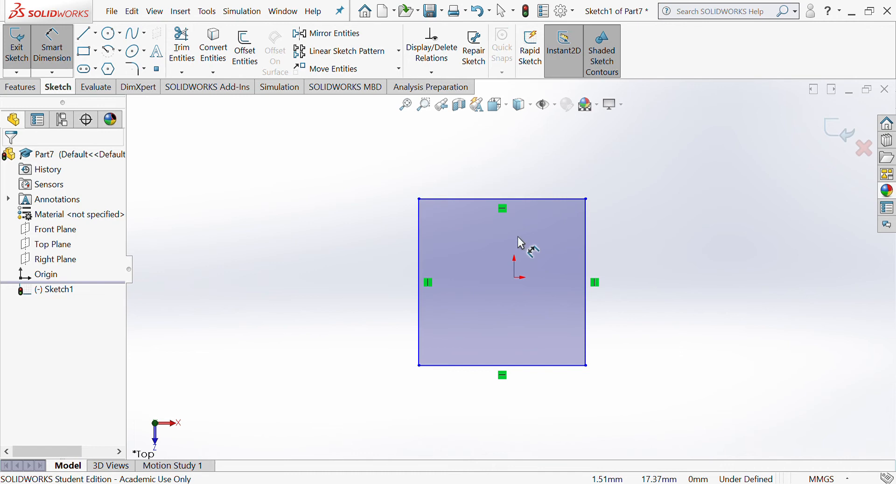
left_click(493, 205)
left_click(487, 171)
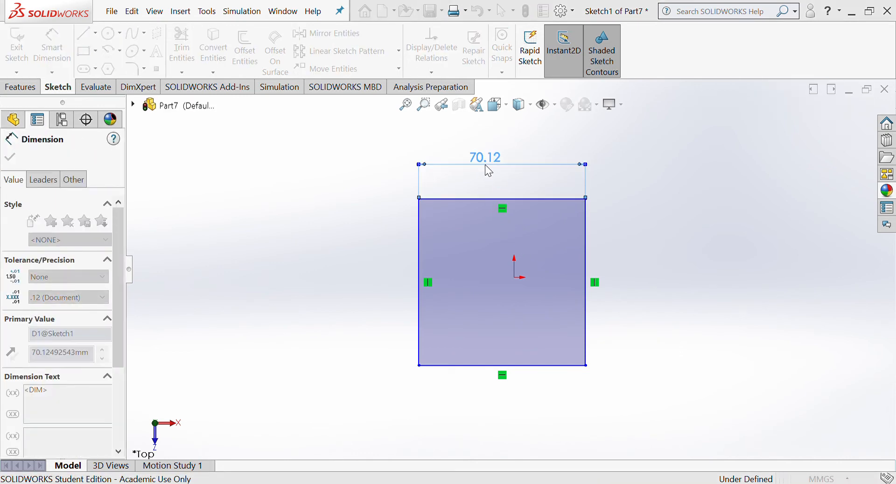
type("71")
key("Return")
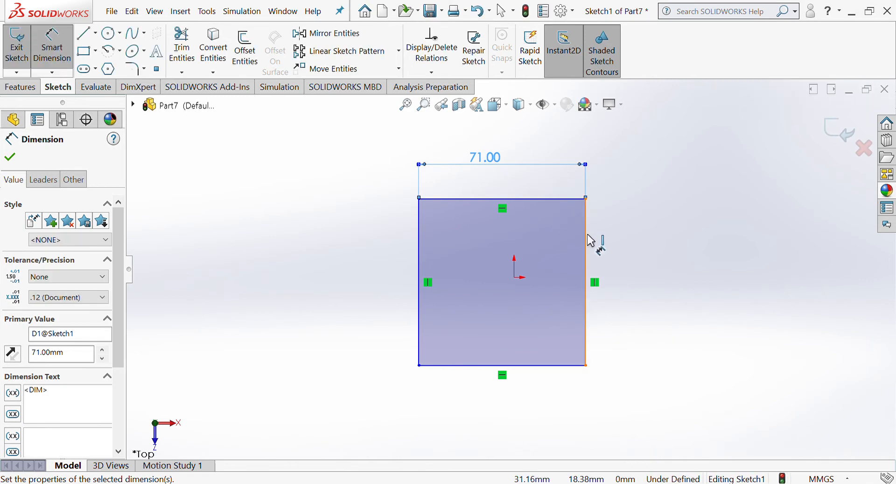
left_click(589, 240)
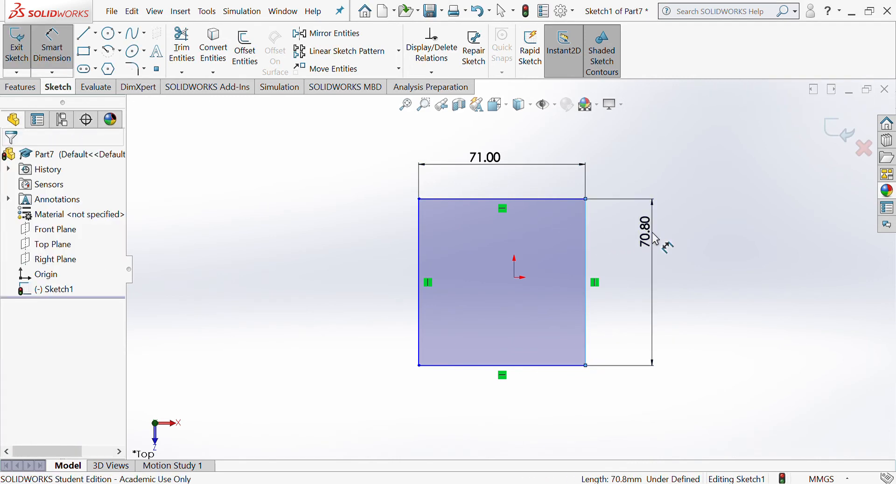
left_click(656, 239)
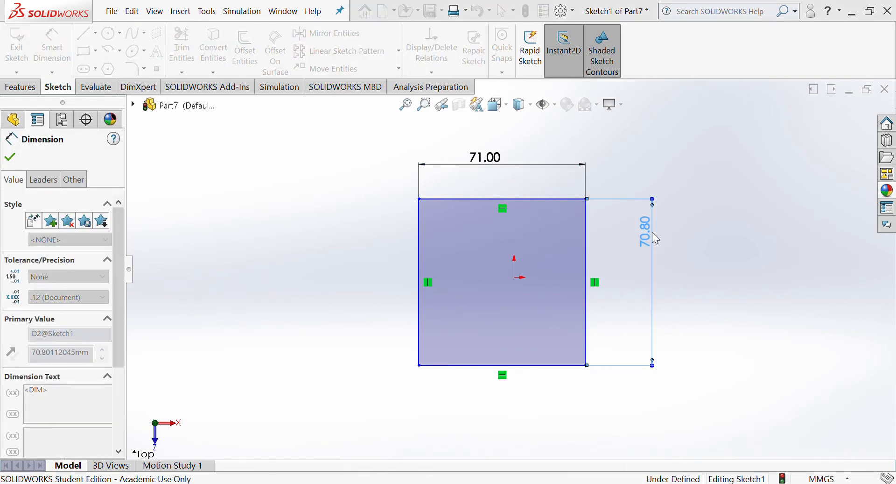
type("71")
key("Return")
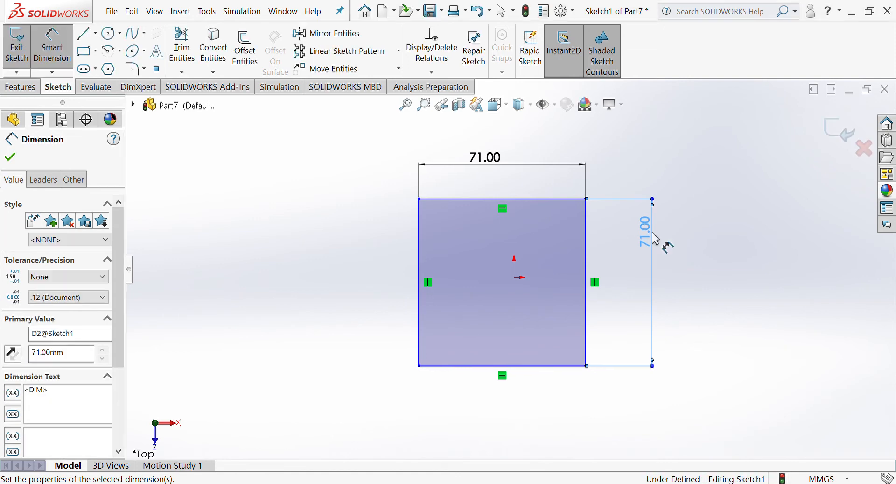
Extrude the square sketch as a blind boss 6 mm thick
left_click(19, 88)
left_click(25, 58)
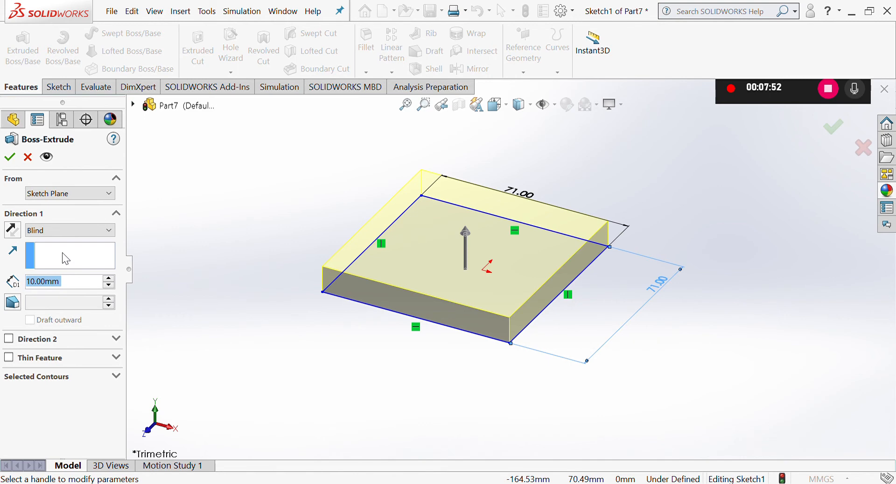
type("6")
left_click(9, 158)
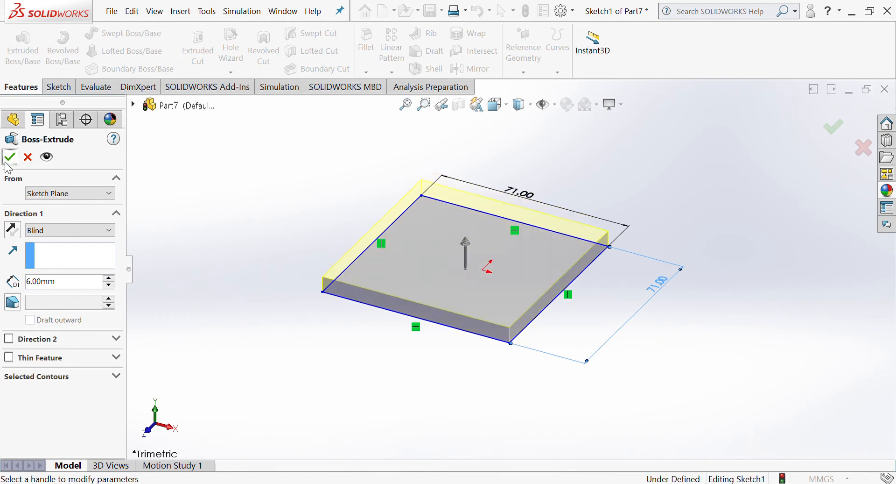
left_click(10, 158)
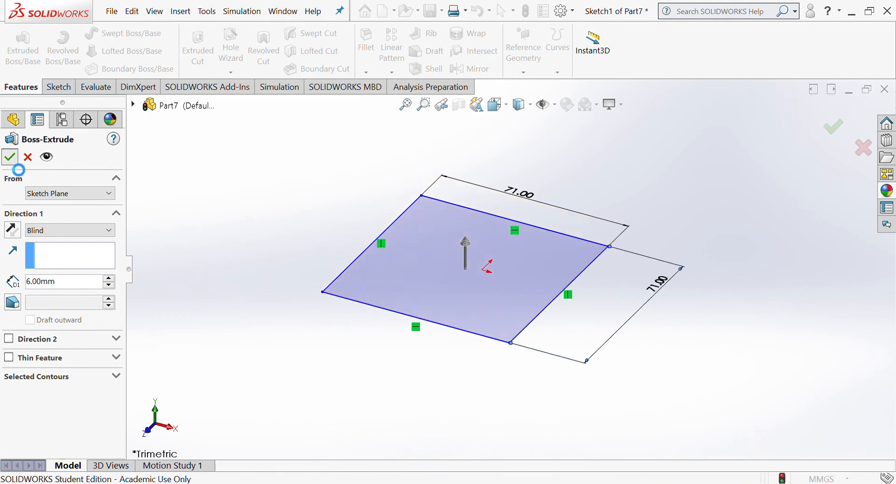
Save the square plate as Finger joint base and place it as the first component of a new assembly
scroll(398, 252, "up", 3)
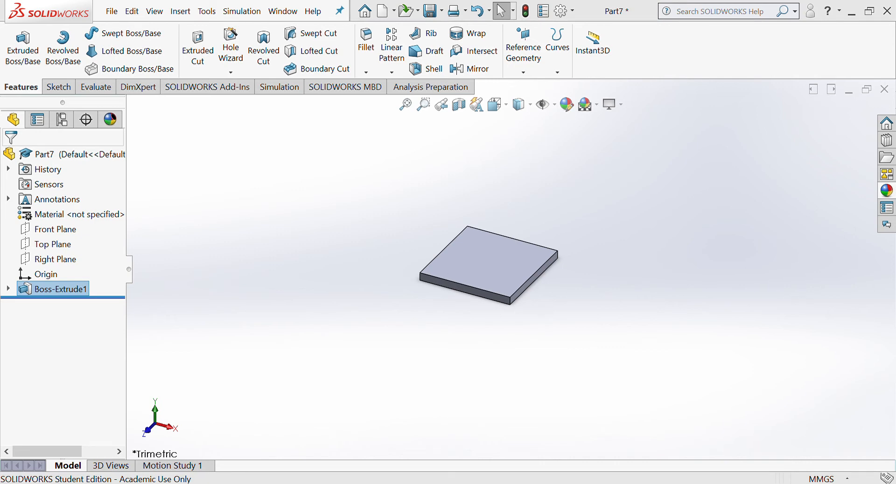
left_click(575, 362)
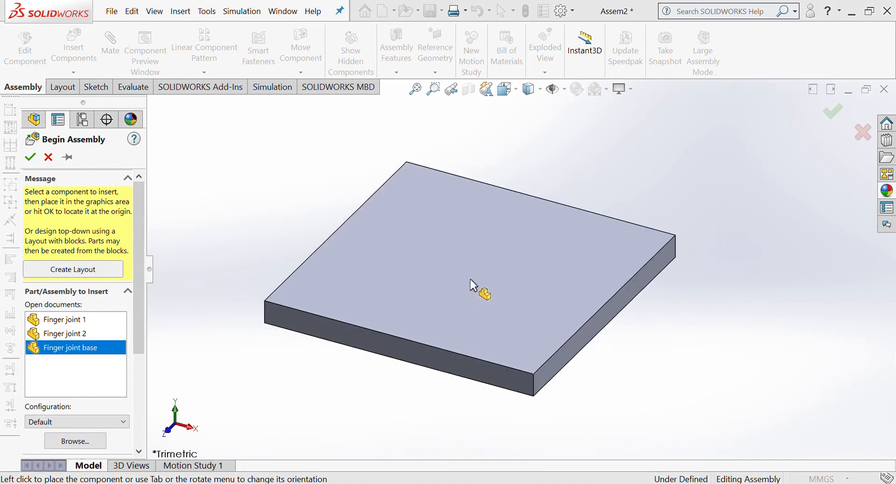
left_click(545, 282)
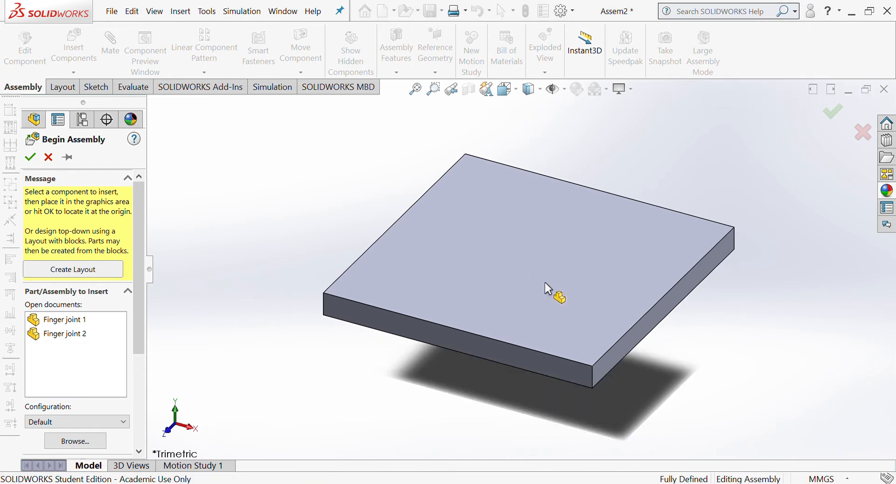
Insert the Finger joint 1 part into the assembly and place it upright behind the base plate
scroll(545, 282, "up", 5)
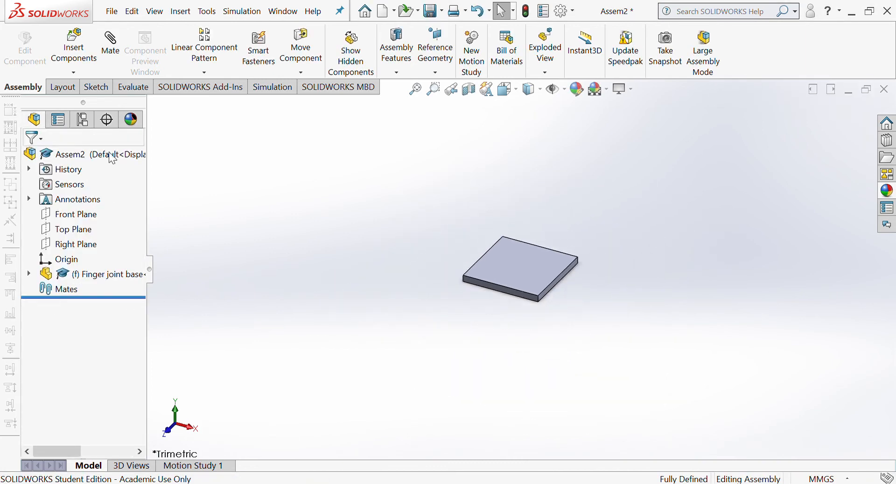
left_click(66, 49)
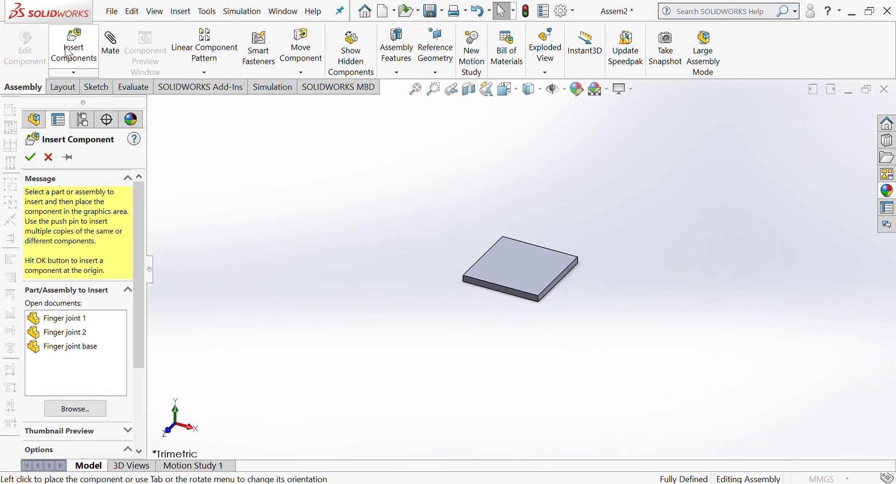
left_click(80, 321)
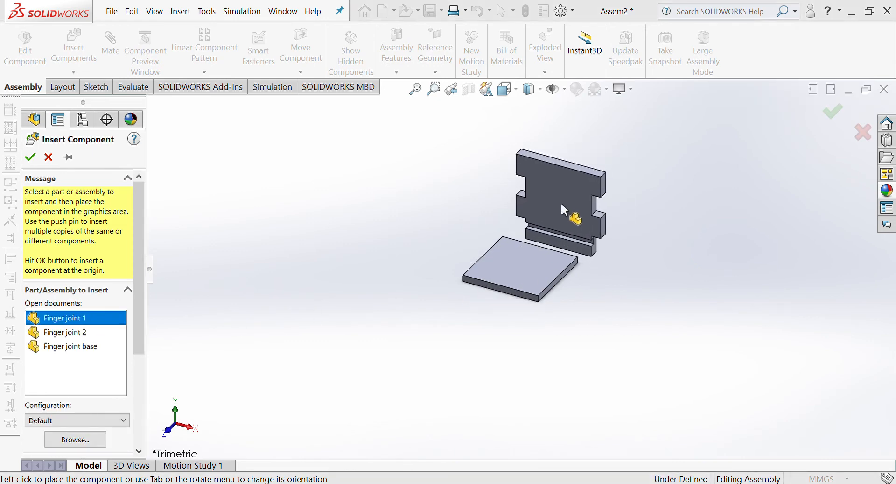
left_click(564, 194)
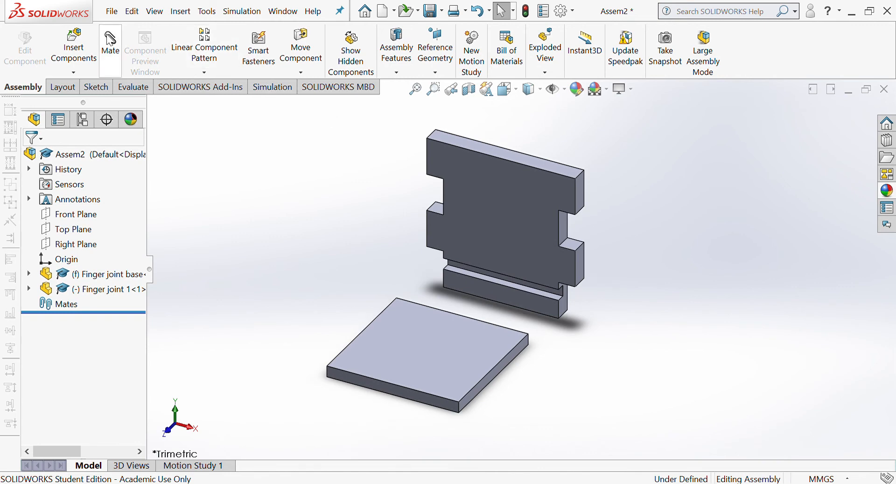
Add a coincident mate between the inner face of Finger joint 1's groove and the rear side face of the base plate
left_click(111, 40)
scroll(573, 321, "down", 3)
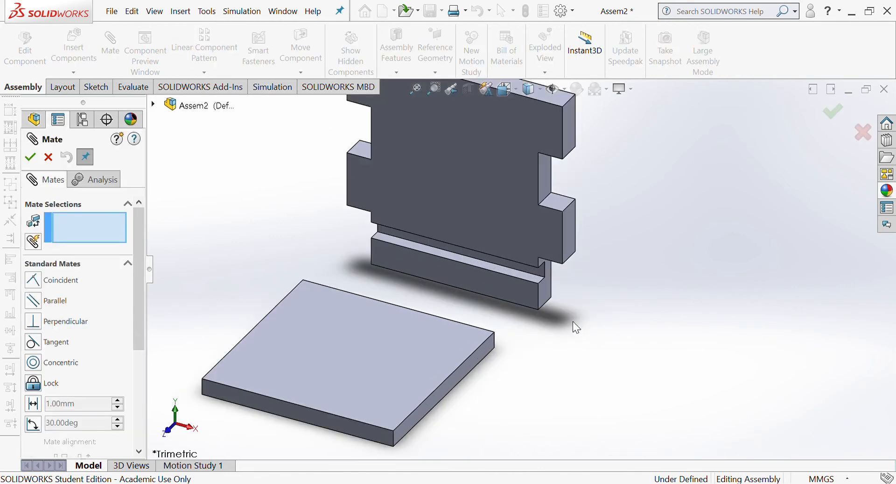
left_click(545, 278)
middle_click_drag(556, 360, 496, 340)
left_click(496, 340)
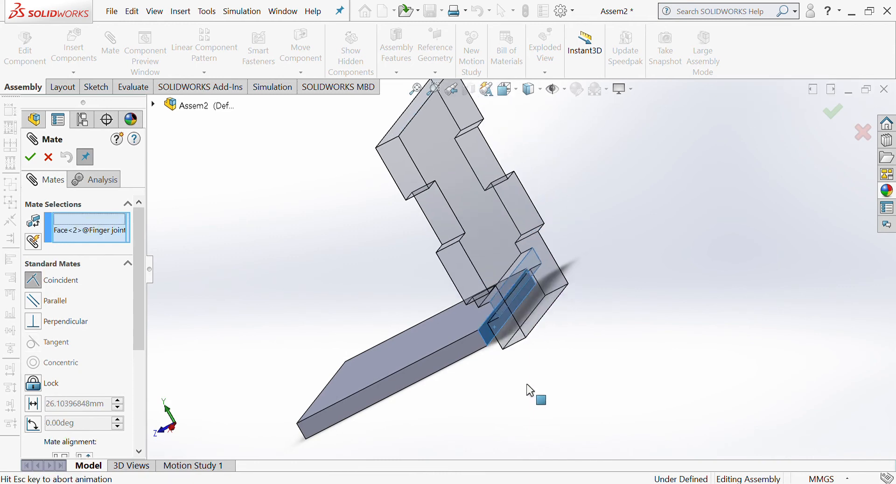
left_click(29, 156)
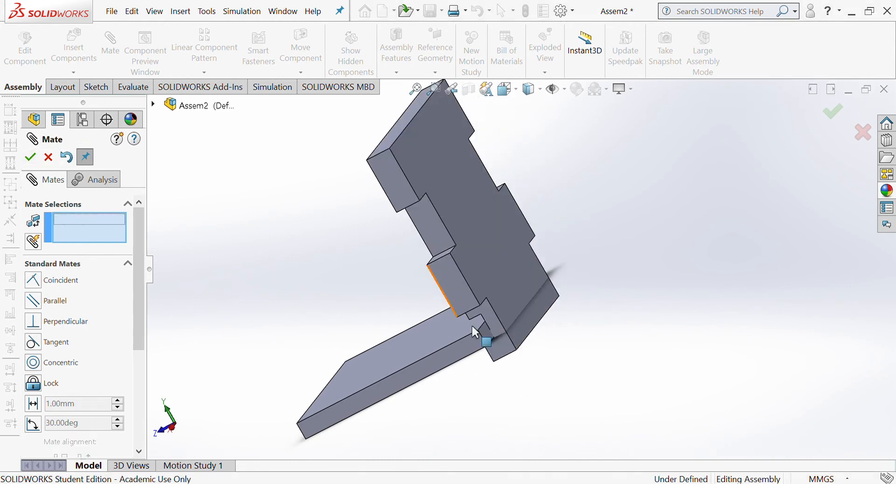
Slide Finger joint 1 clear of the base and add a coincident mate between the base's top face and the groove's upper face
middle_click_drag(516, 352, 592, 345)
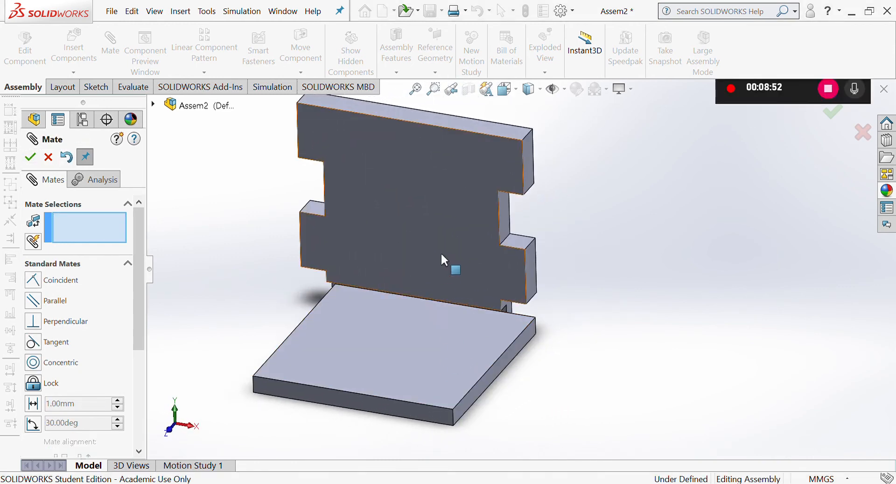
left_click_drag(440, 251, 500, 204)
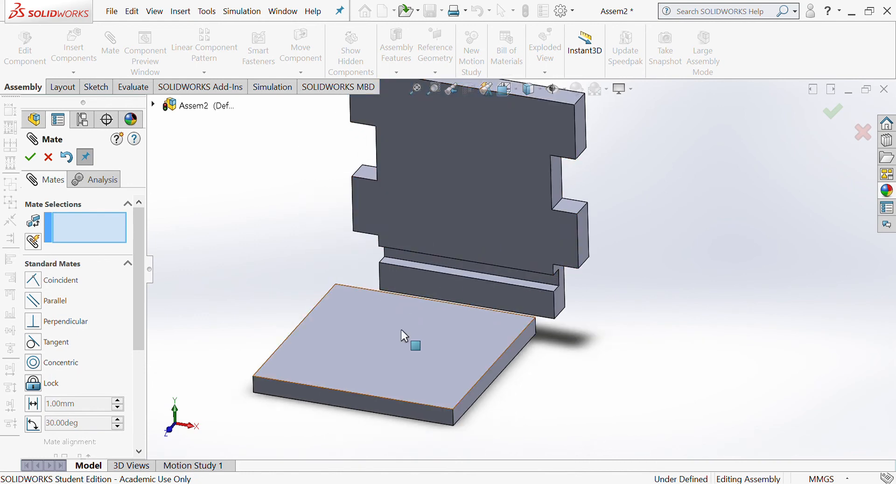
left_click(424, 352)
middle_click_drag(546, 374, 534, 262)
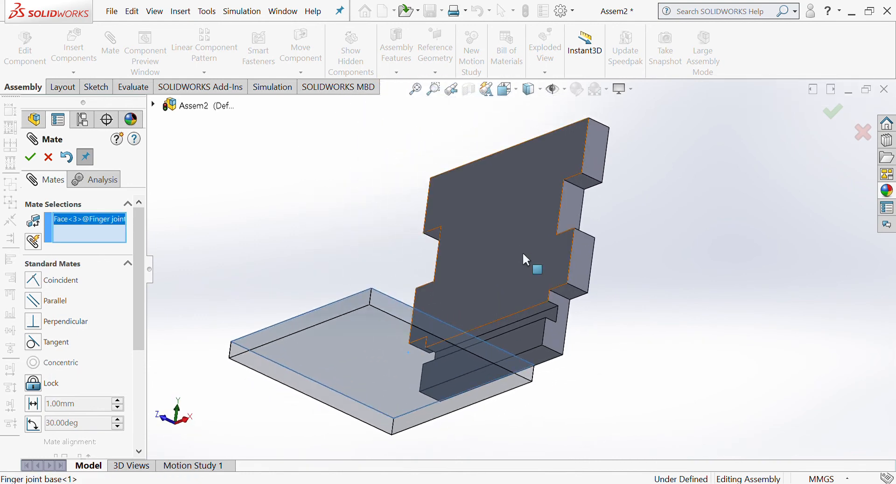
left_click(544, 312)
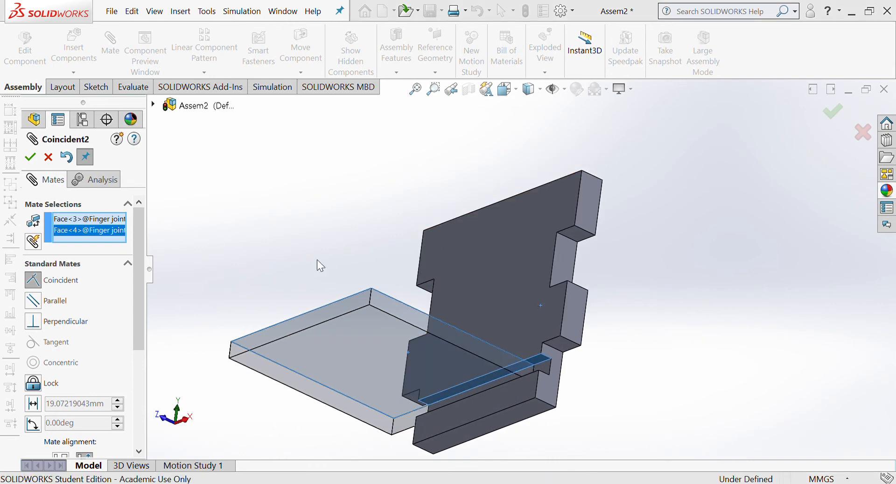
left_click(49, 159)
scroll(399, 341, "up", 3)
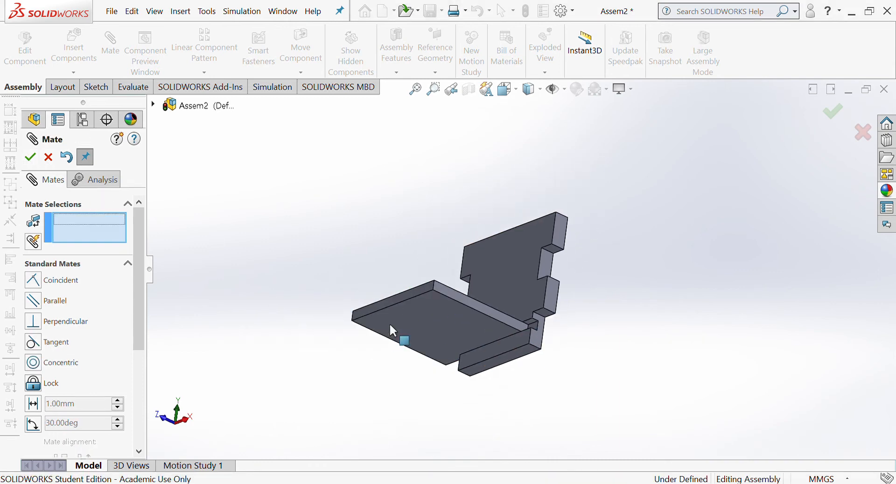
middle_click_drag(405, 341, 435, 238)
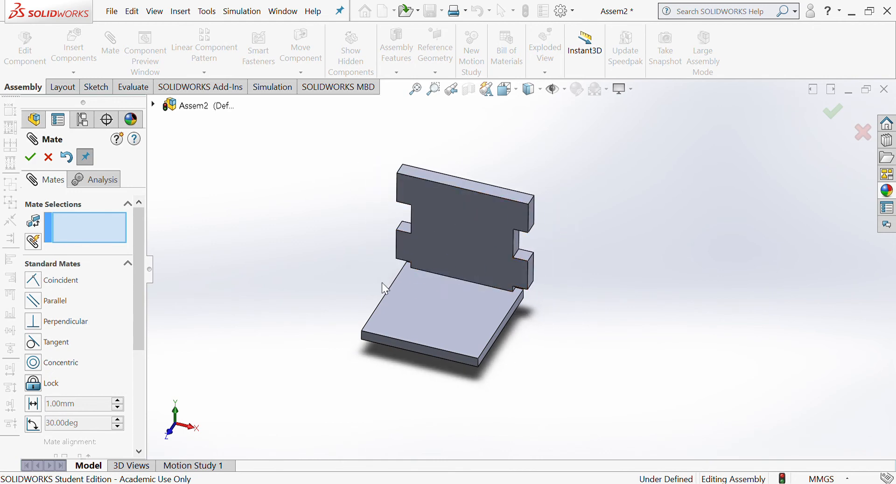
left_click(30, 158)
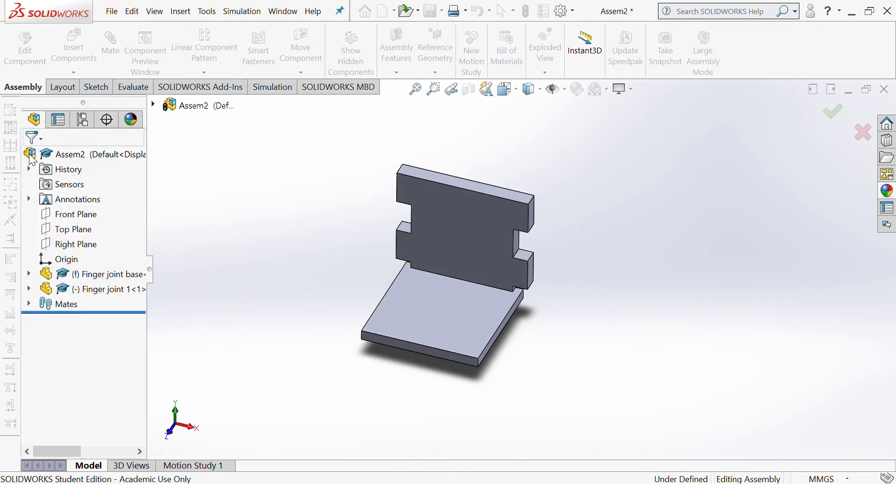
Insert the Finger joint 2 part and place it beside the base and Finger joint 1
left_click(83, 45)
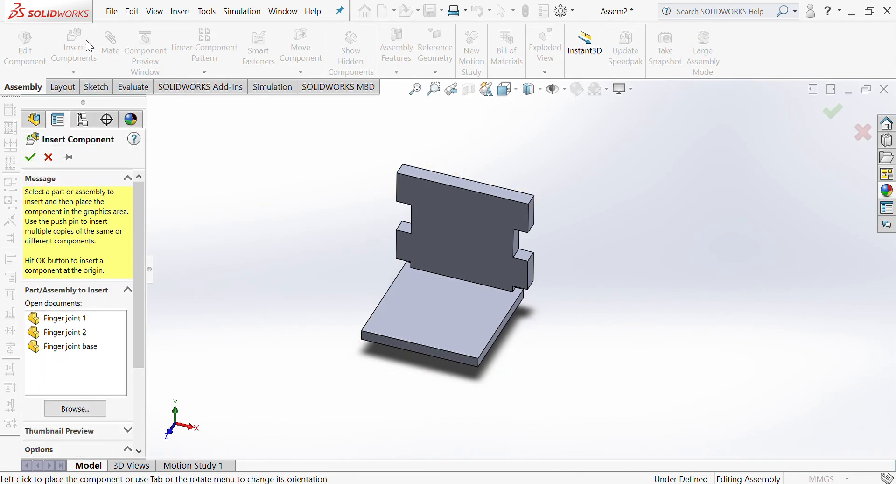
left_click(80, 332)
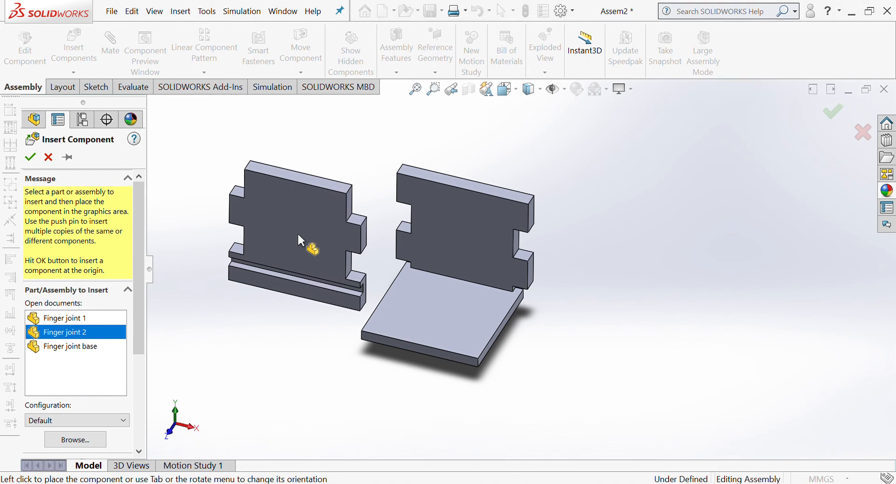
left_click(298, 234)
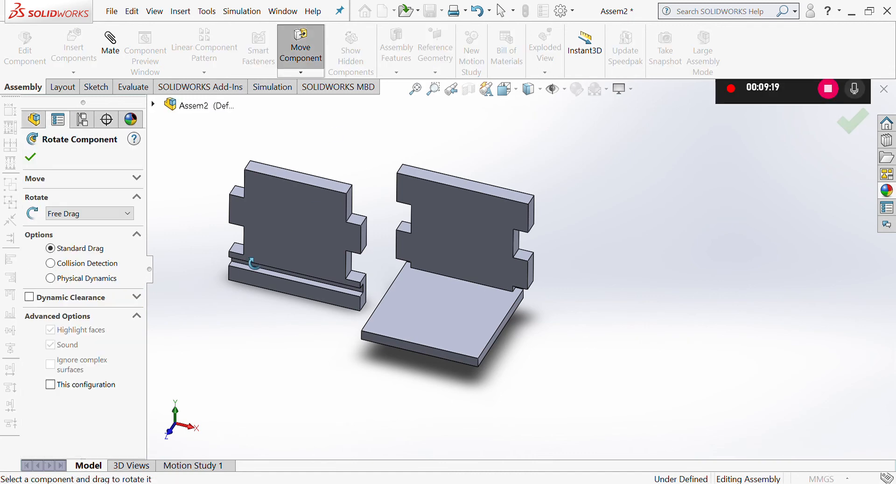
Freely rotate Finger joint 2 until its grooved face is turned towards the base plate
left_click_drag(242, 251, 299, 369)
left_click_drag(357, 204, 389, 94)
middle_click_drag(329, 287, 426, 237)
left_click_drag(418, 258, 466, 332)
middle_click_drag(466, 332, 396, 257)
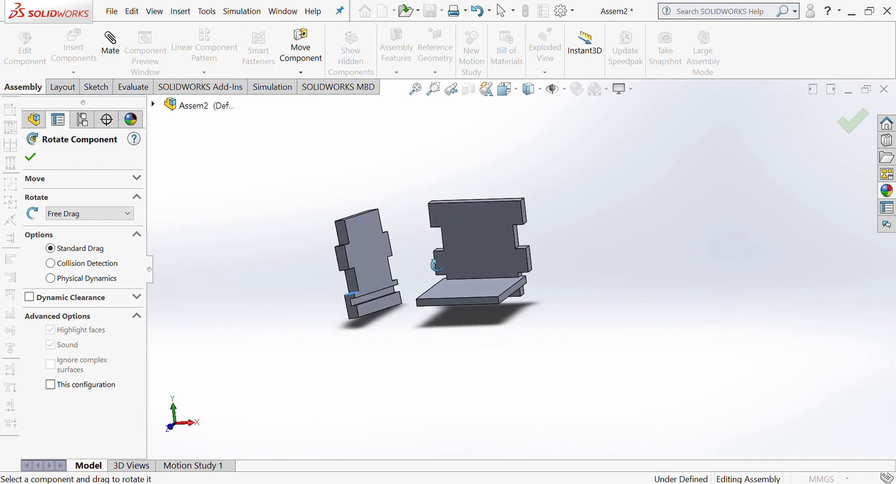
left_click(32, 158)
Add a coincident mate between the base's top face and the upper face of Finger joint 2's groove
left_click(114, 47)
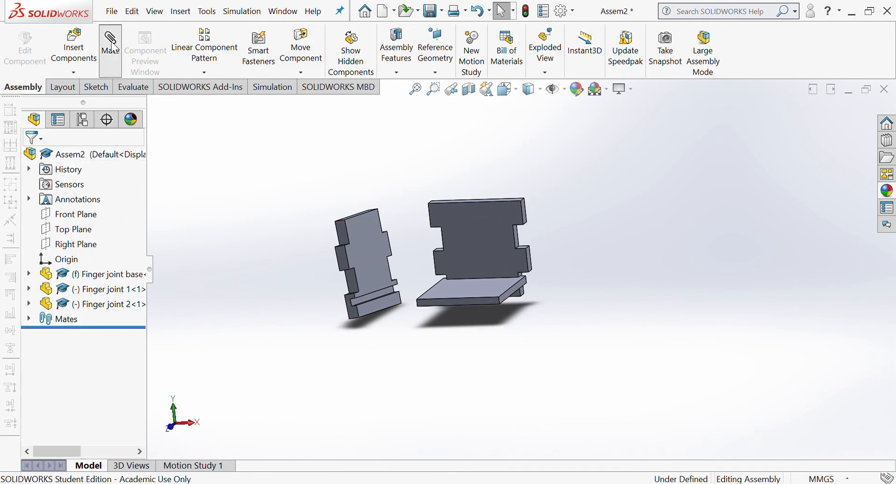
left_click(466, 289)
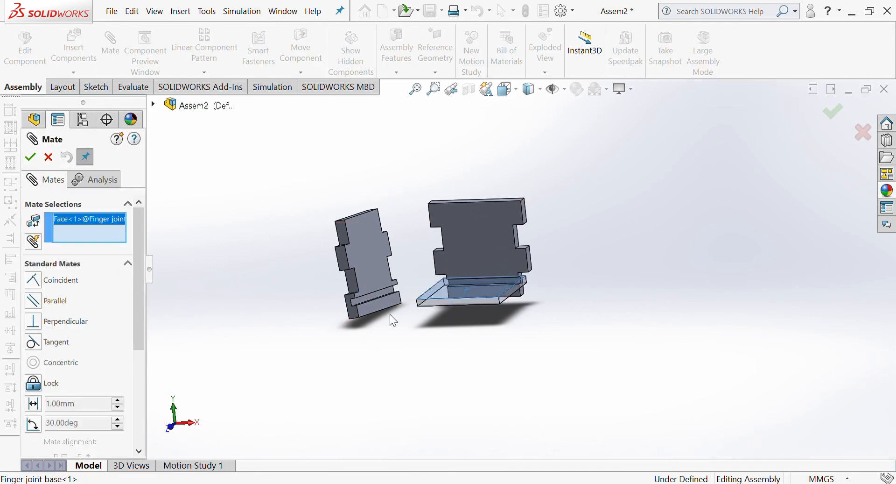
middle_click_drag(391, 313, 386, 289)
scroll(383, 293, "down", 3)
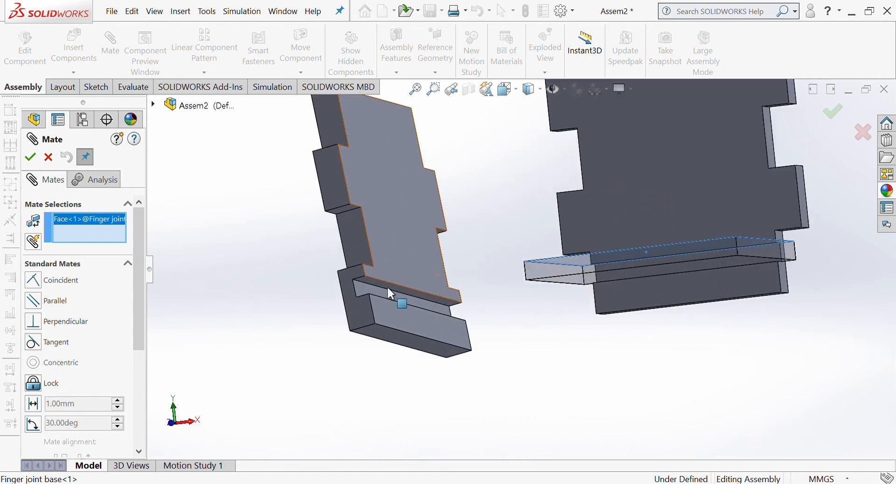
left_click(390, 284)
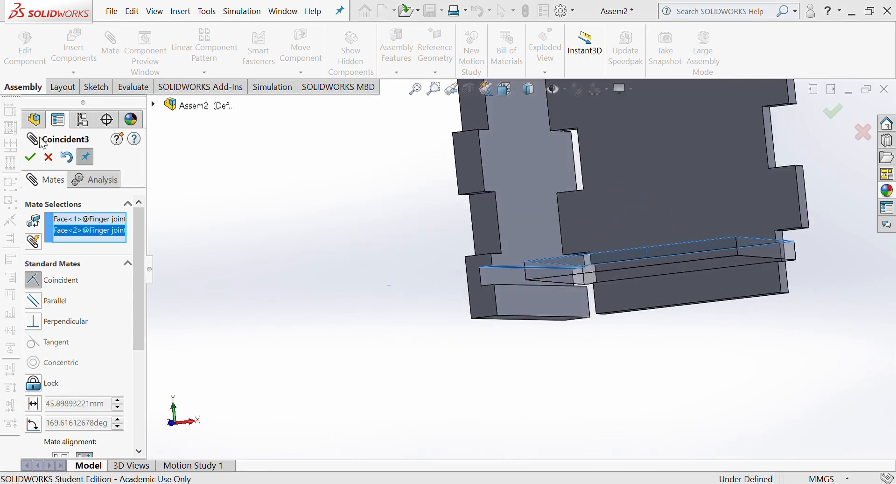
left_click(33, 159)
Add a coincident mate between the inner face of Finger joint 2's groove and the adjacent side face of the base
scroll(555, 396, "up", 3)
middle_click_drag(564, 376, 508, 296)
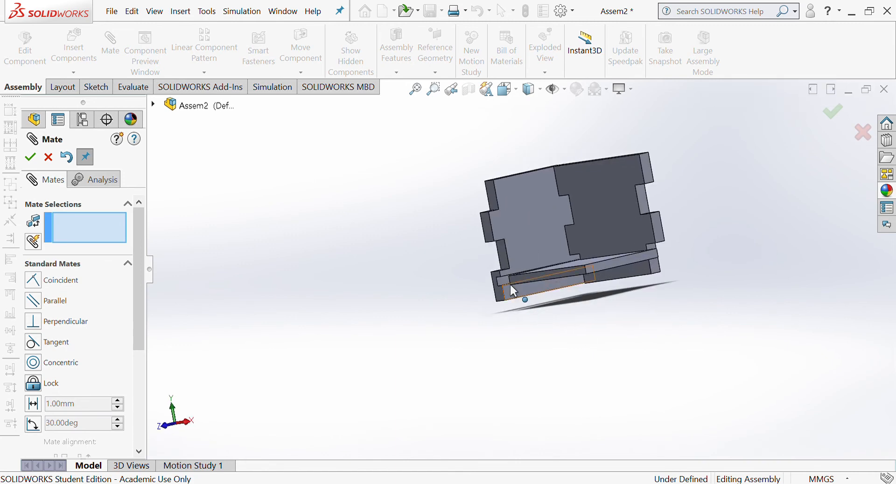
scroll(505, 280, "down", 3)
left_click(505, 283)
middle_click_drag(575, 354, 649, 361)
left_click(611, 283)
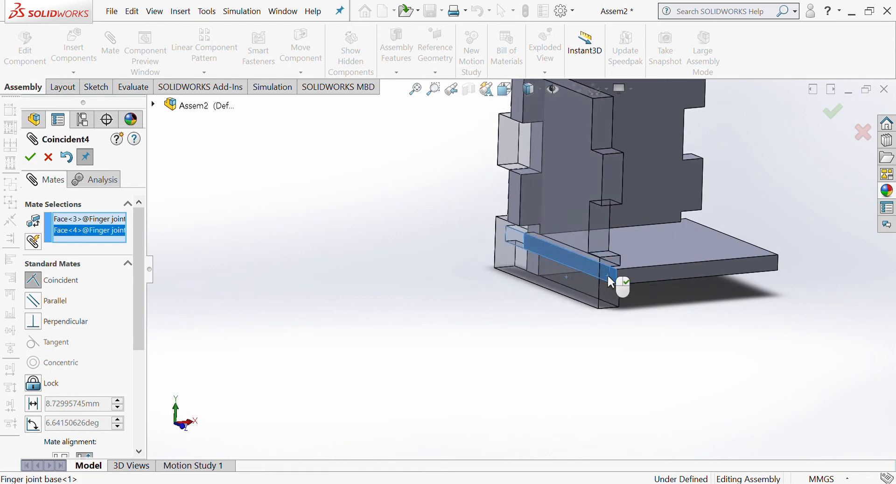
left_click(32, 158)
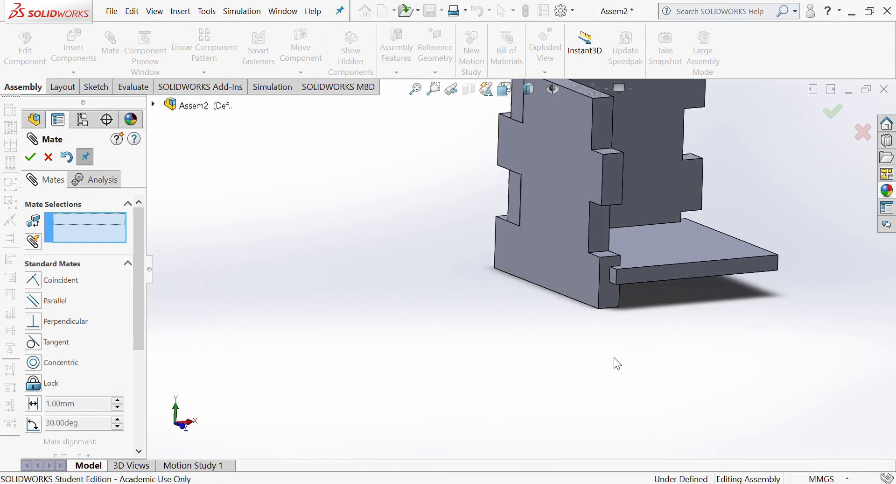
Slide Finger joint 2 away from the corner and mate its finger's end face coincident with Finger joint 1's outer face
scroll(617, 363, "up", 3)
middle_click_drag(616, 338, 724, 298)
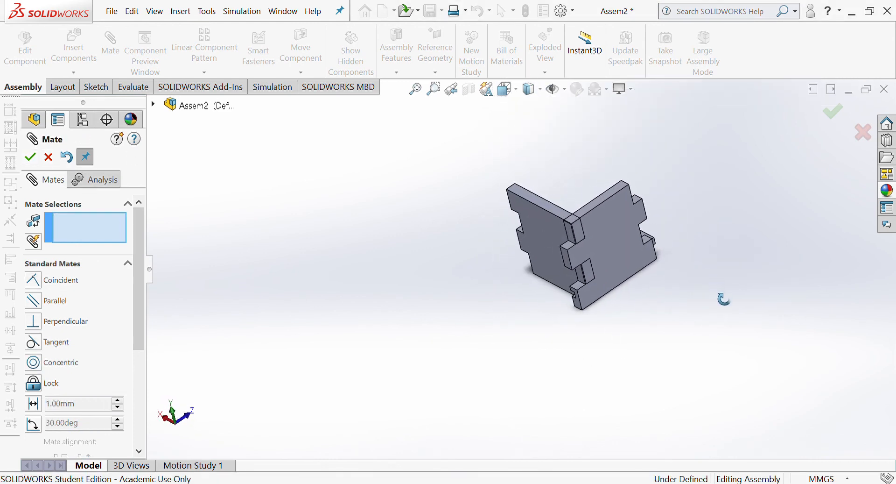
left_click_drag(626, 262, 717, 236)
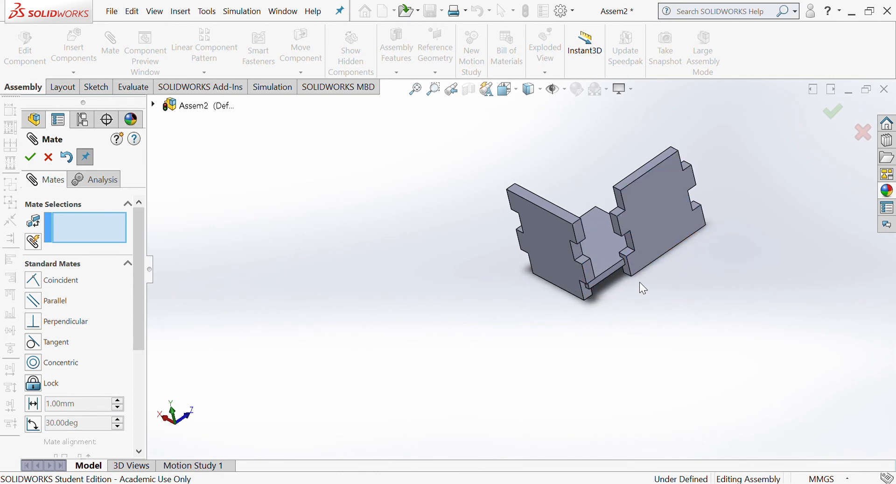
middle_click_drag(609, 354, 607, 304)
scroll(639, 219, "down", 3)
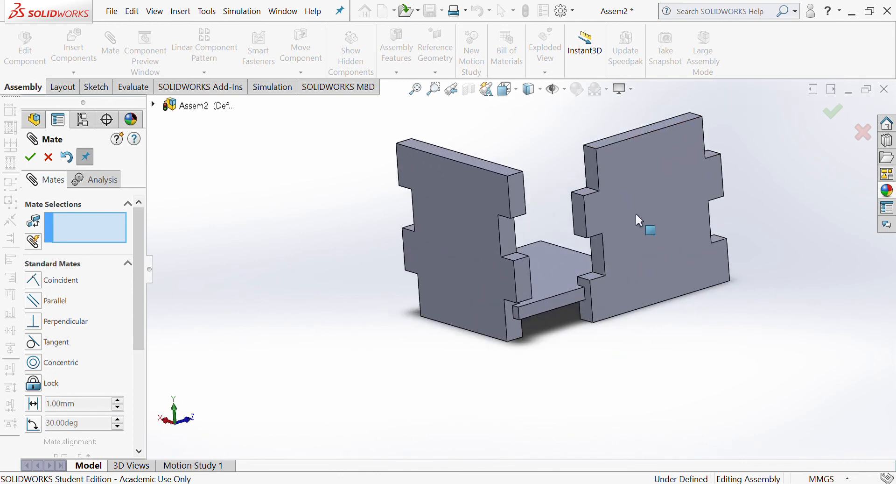
left_click(580, 214)
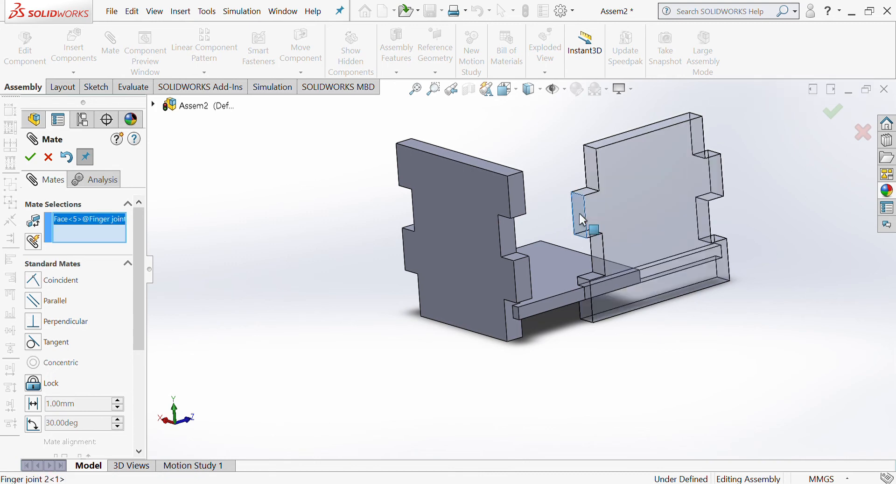
left_click(477, 240)
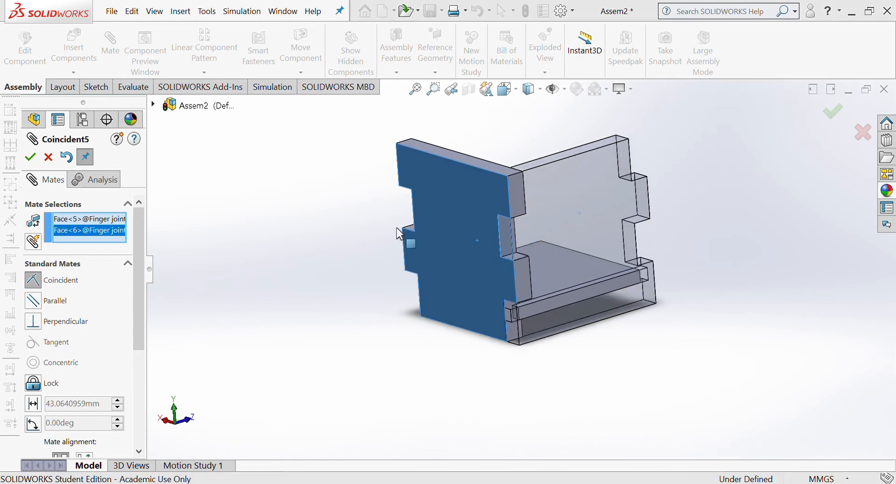
left_click(30, 157)
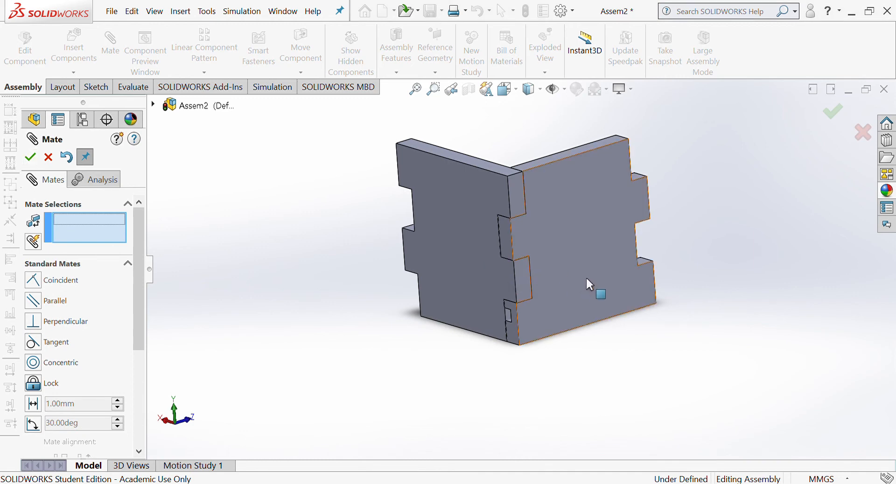
Slide Finger joint 1 away from the corner and mate its finger's end face coincident with Finger joint 2's outer face
middle_click_drag(606, 351, 574, 280)
left_click_drag(507, 260, 603, 252)
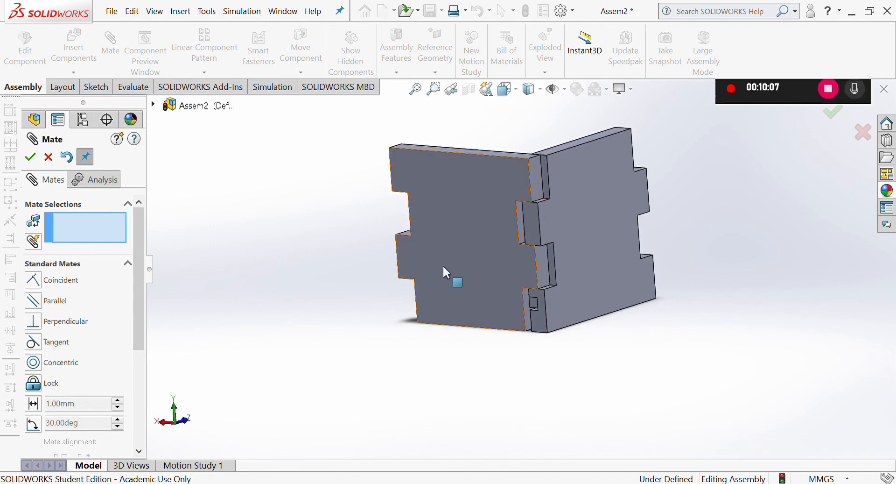
left_click_drag(446, 267, 426, 264)
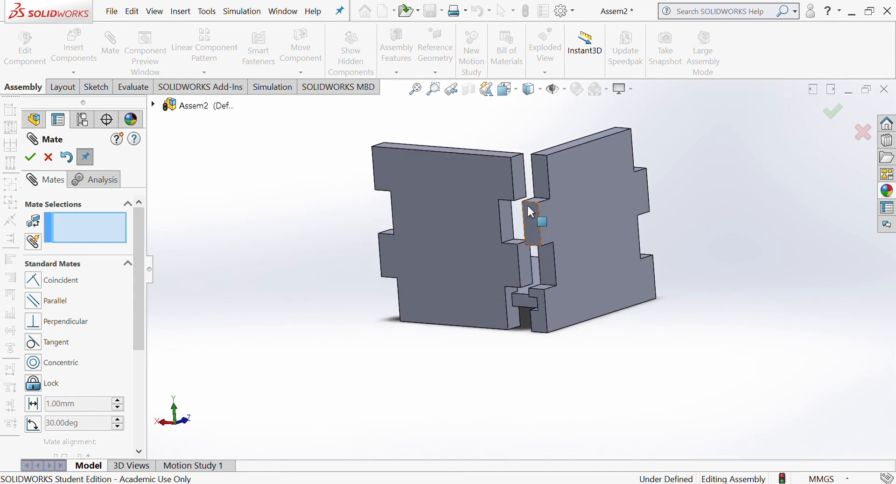
left_click(523, 189)
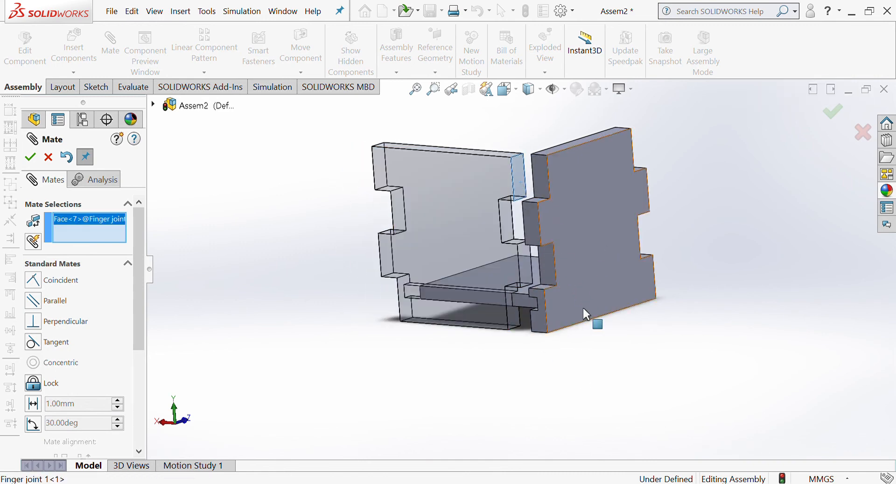
left_click(629, 241)
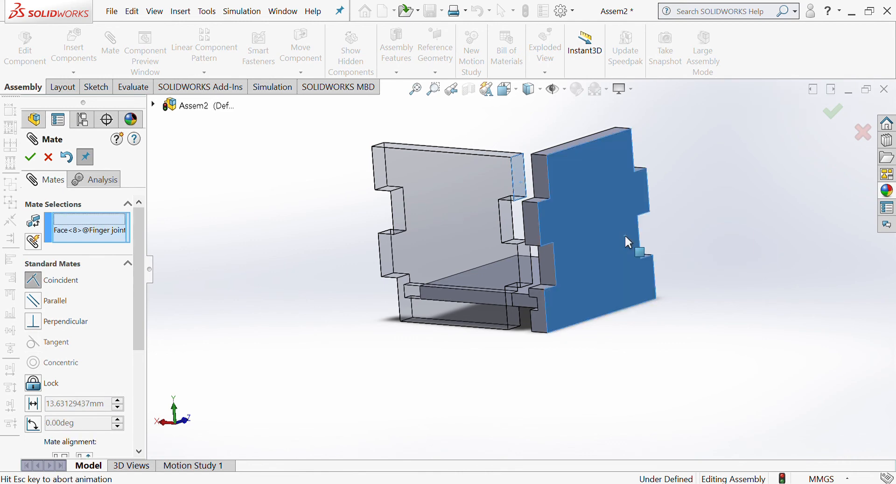
left_click(30, 159)
middle_click_drag(536, 247, 555, 277)
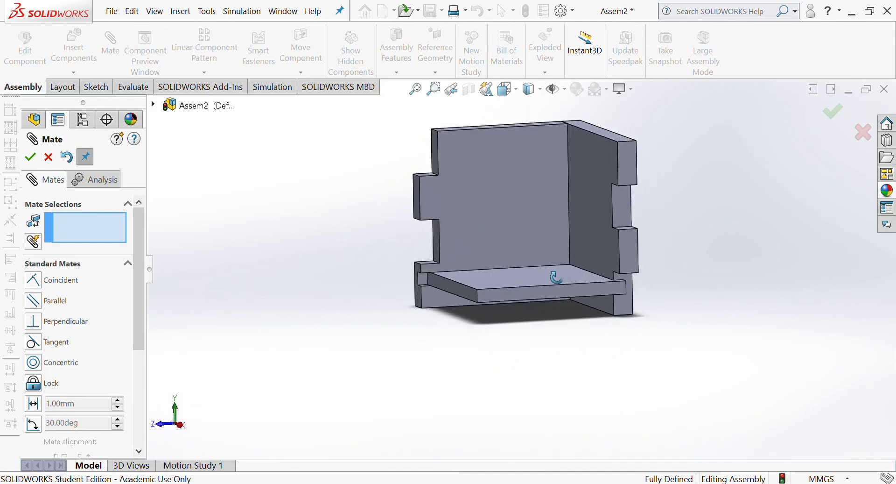
scroll(550, 273, "up", 2)
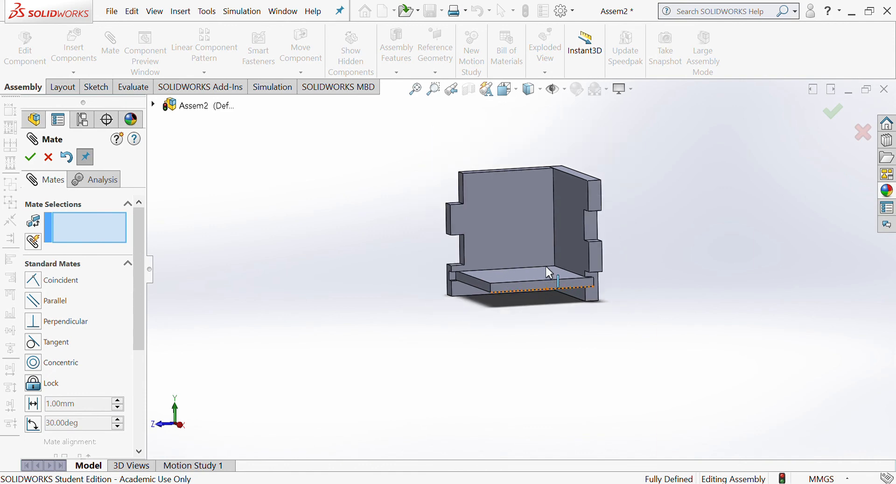
left_click(31, 159)
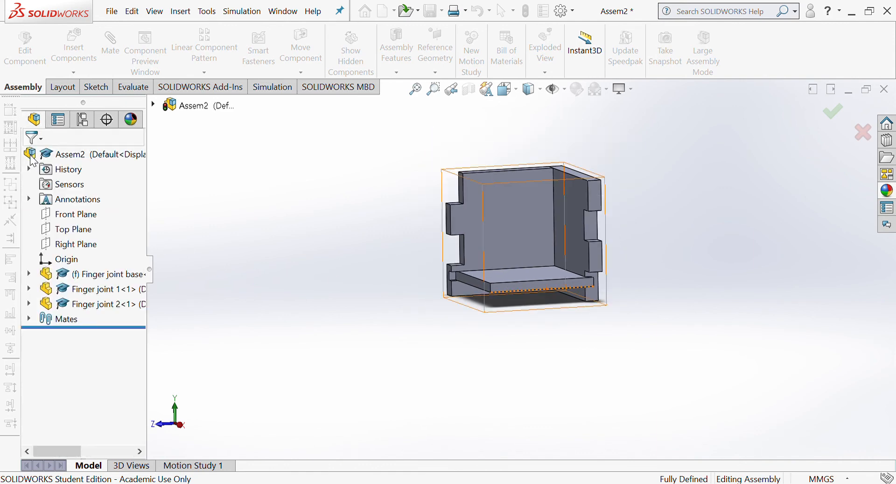
Insert a second Finger joint 1 panel beside the box's open side and rotate it so its groove faces the base
left_click(80, 58)
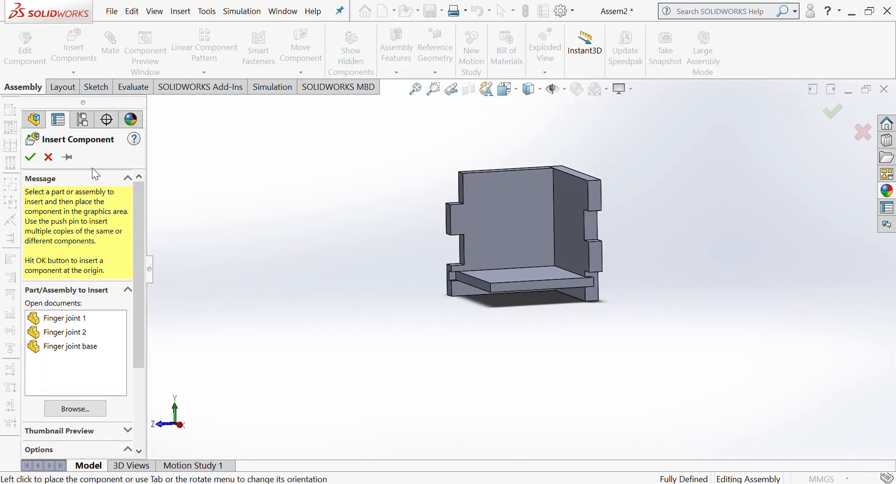
left_click(90, 319)
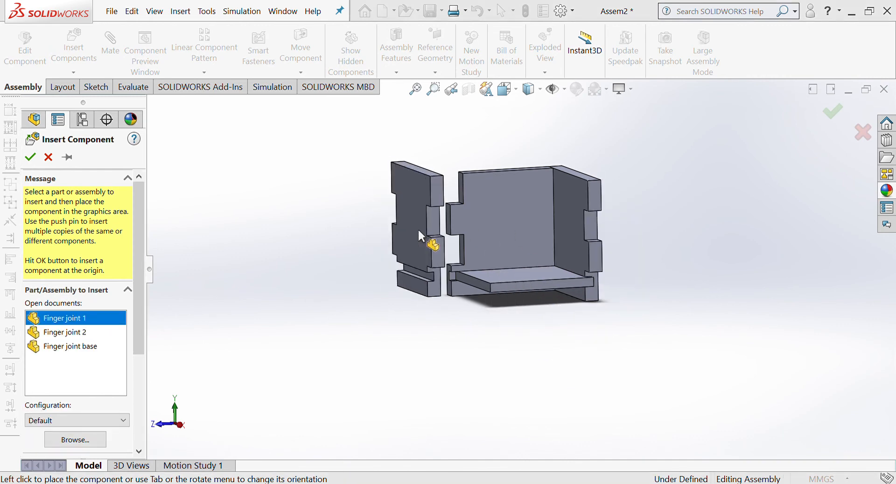
left_click(415, 243)
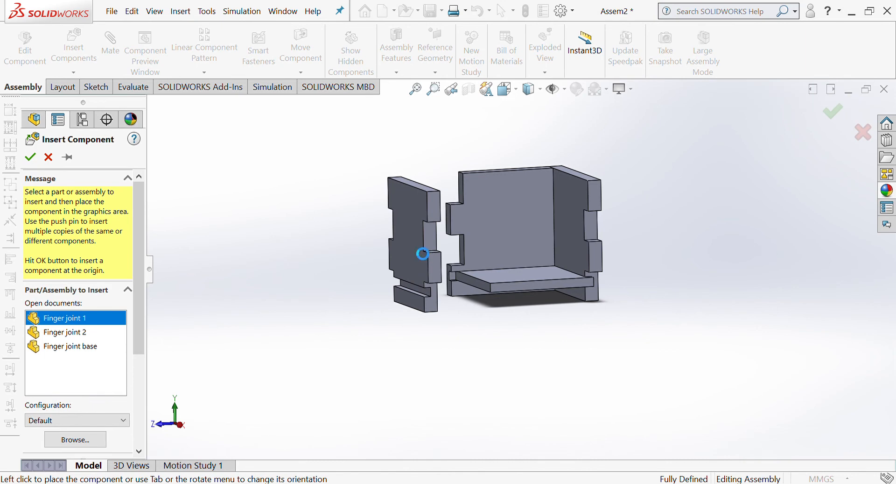
left_click(305, 74)
left_click(318, 103)
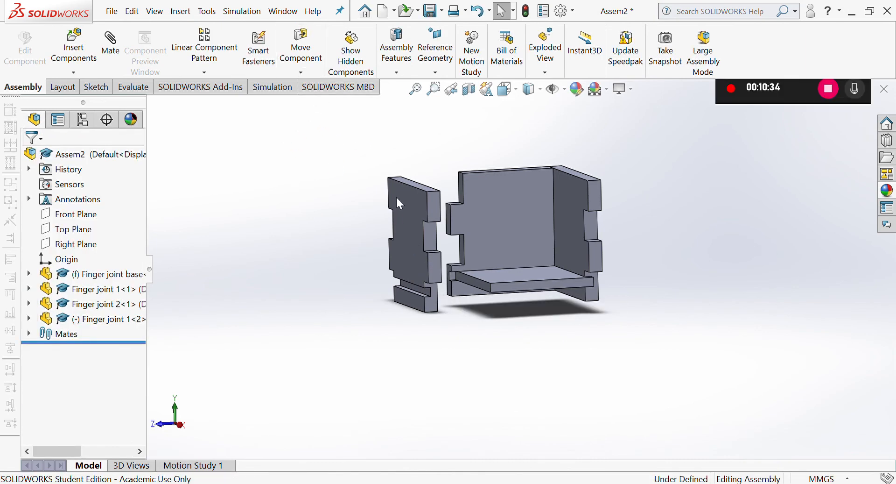
left_click_drag(444, 292, 258, 311)
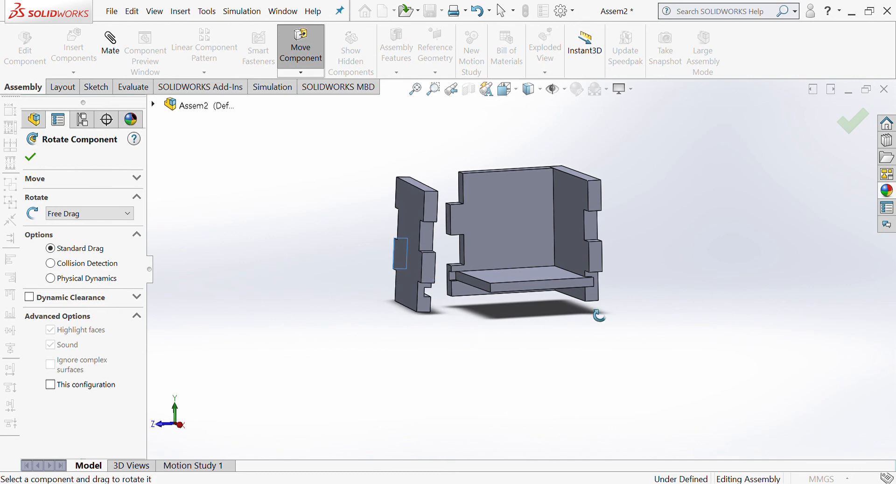
left_click(29, 159)
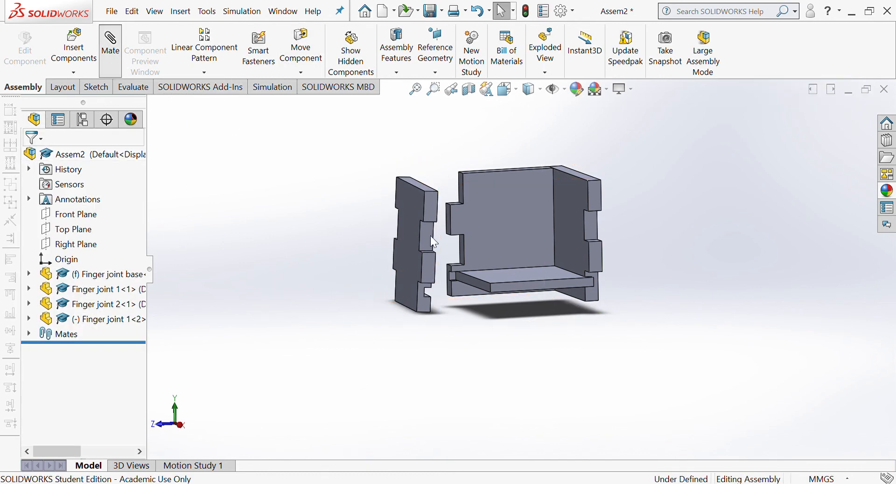
Add a coincident mate between the base's top face and the upper face of the second Finger joint 1's groove
left_click(512, 279)
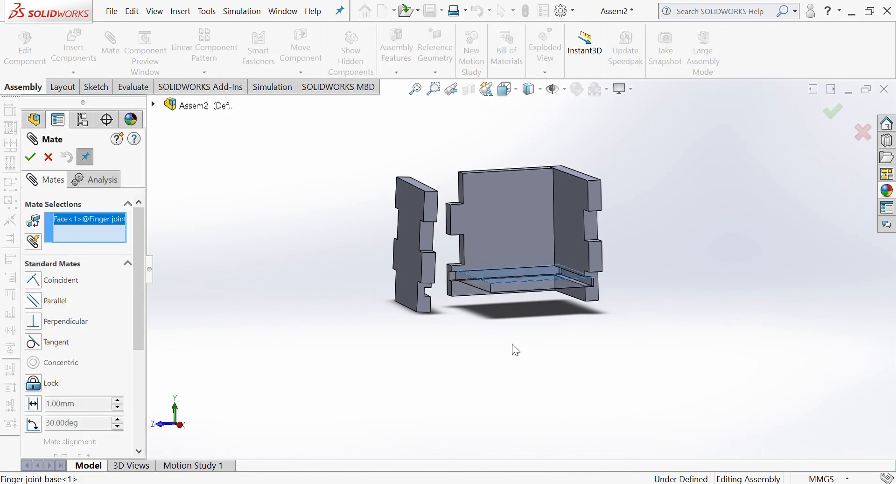
middle_click_drag(514, 348, 481, 302)
scroll(436, 293, "down", 3)
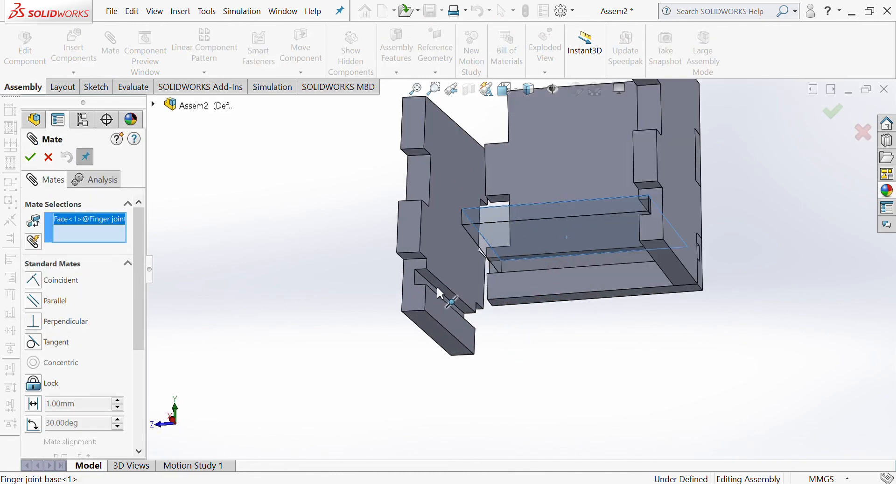
left_click(439, 285)
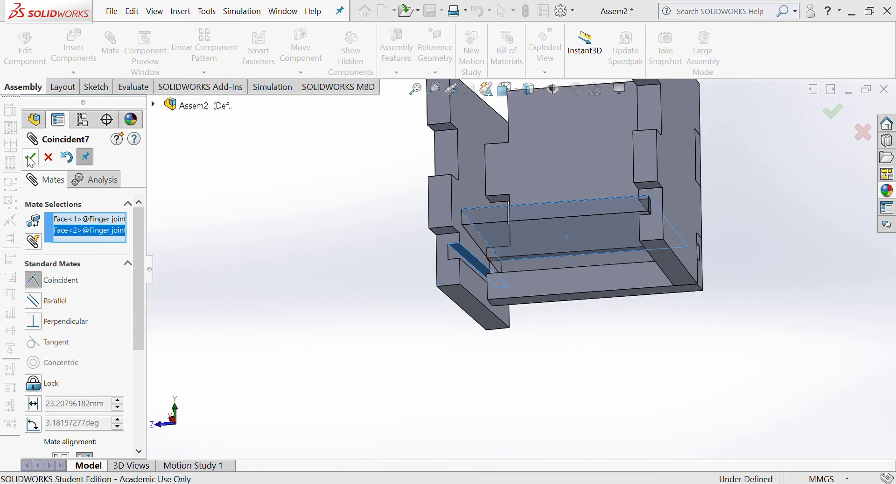
key("Return")
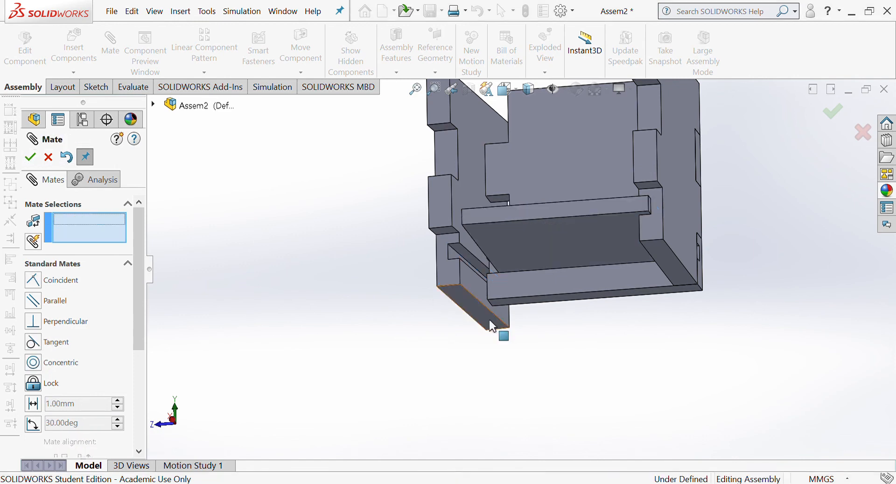
Mate the inner face of the second Finger joint 1's groove coincident with the adjacent side face of the base
left_click(452, 253)
middle_click_drag(531, 330, 634, 409)
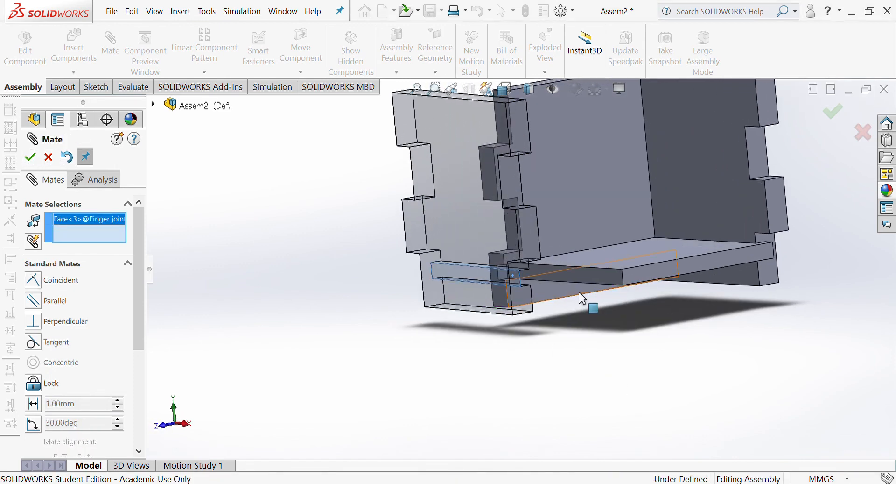
left_click(565, 273)
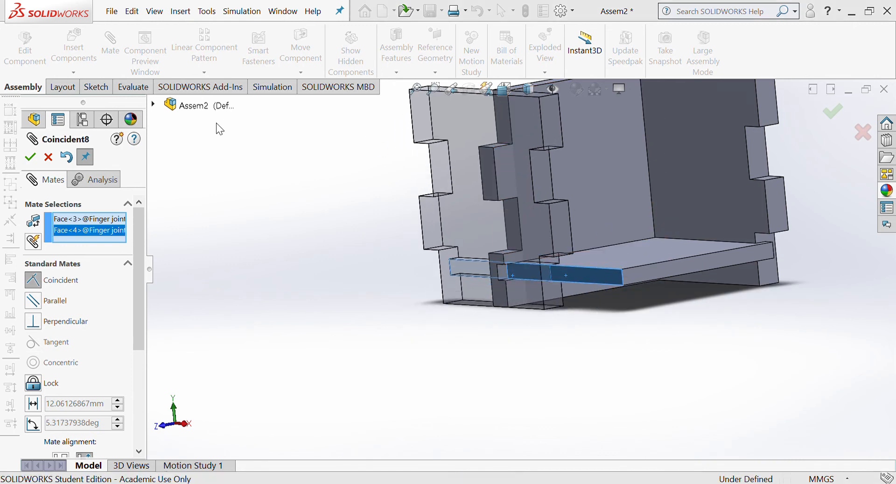
left_click(29, 159)
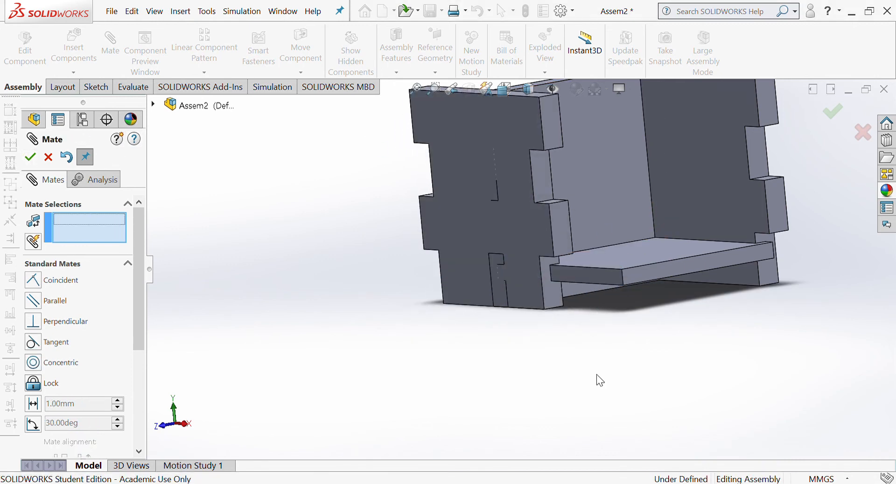
Slide the second Finger joint 1 away from the corner and mate its finger's end face coincident with Finger joint 2's outer face
middle_click_drag(596, 376, 601, 287)
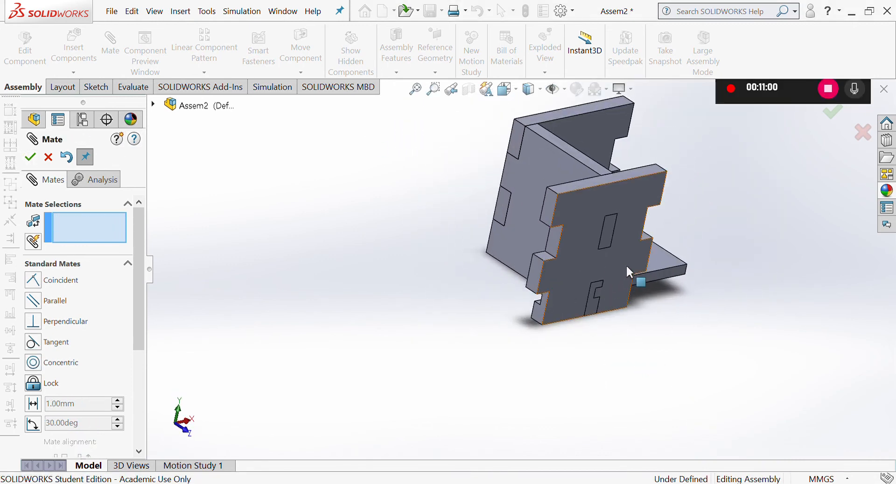
left_click_drag(626, 264, 745, 246)
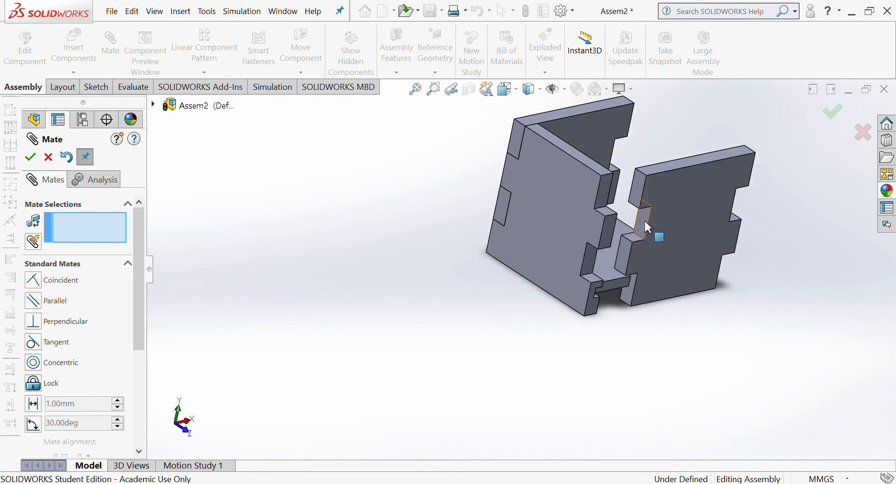
scroll(646, 220, "down", 2)
left_click(621, 178)
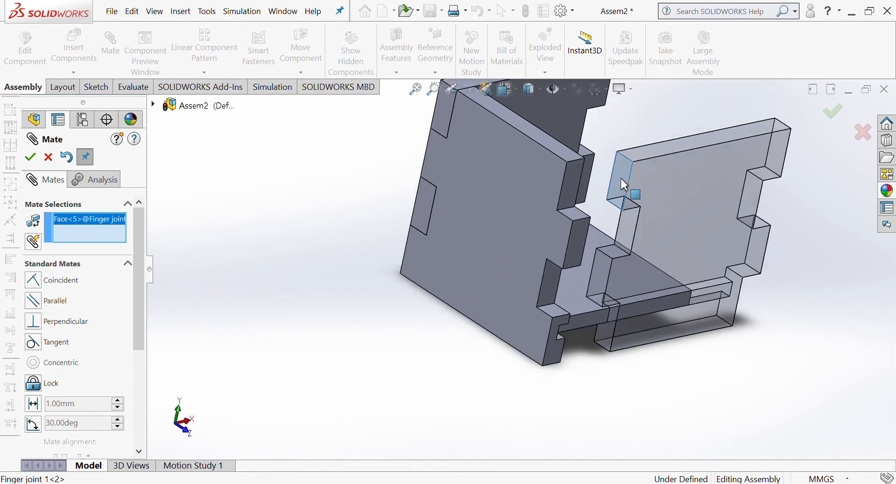
left_click(520, 222)
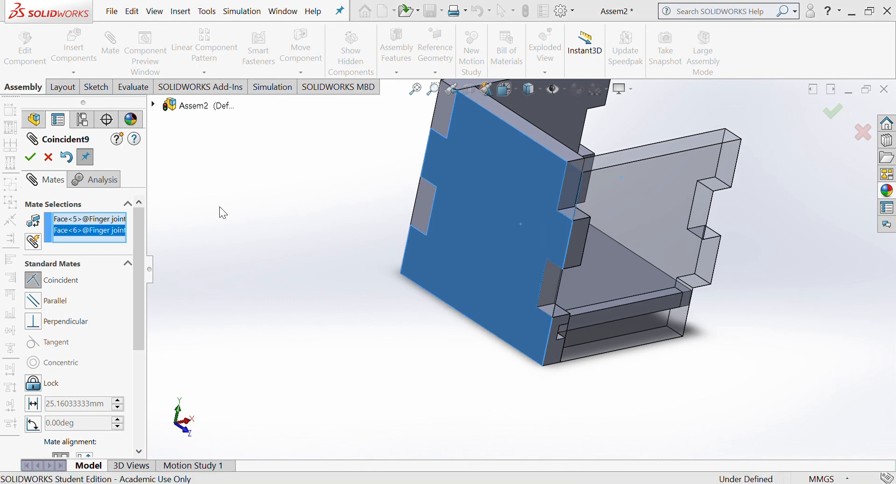
left_click(30, 157)
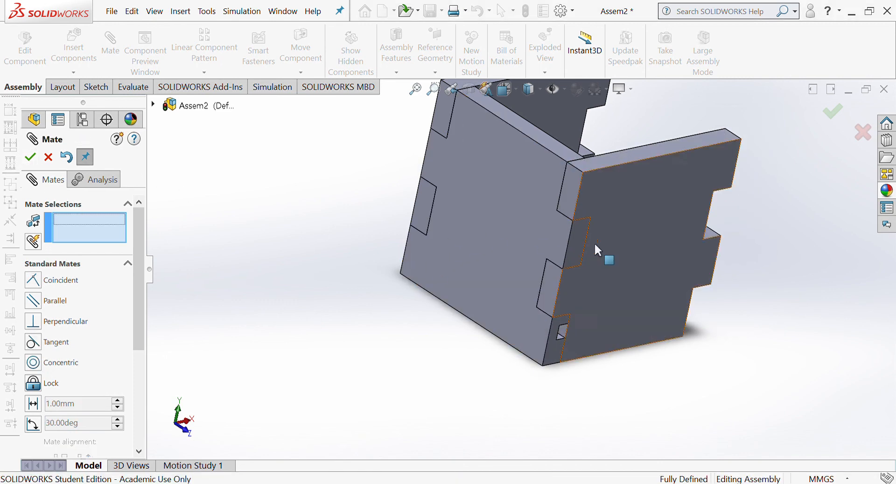
left_click(572, 239)
left_click(636, 232)
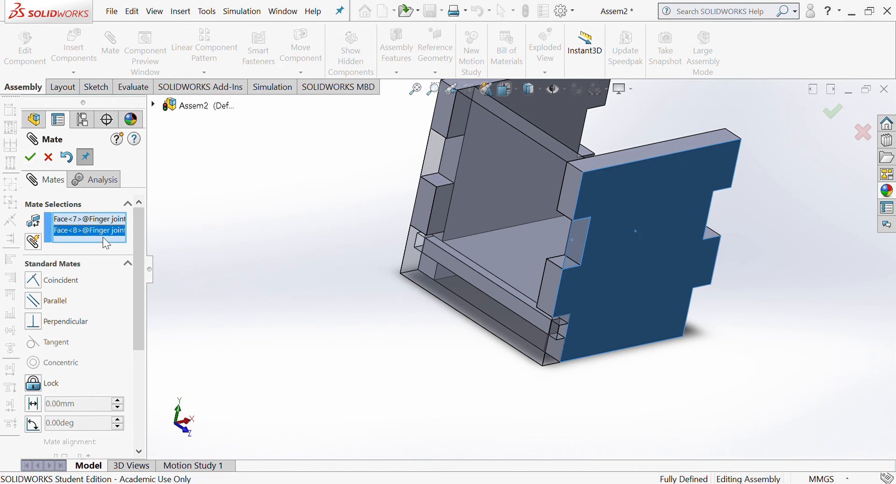
left_click(99, 220)
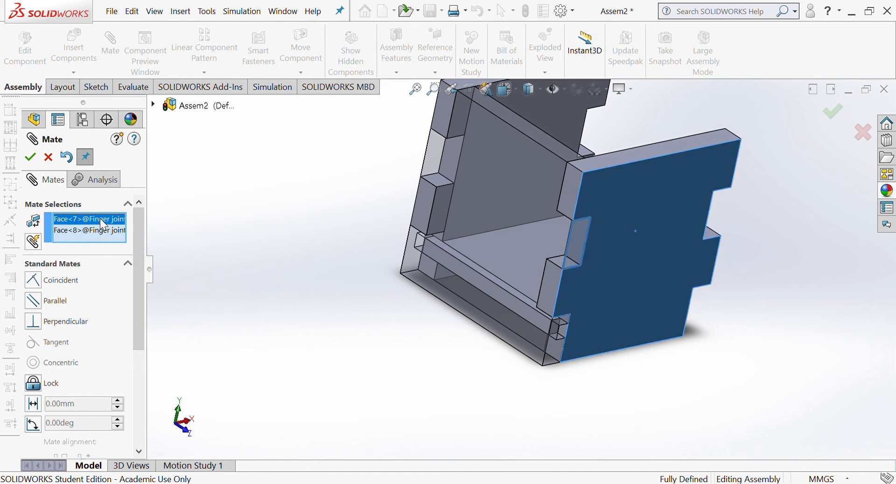
left_click(49, 158)
Insert a second Finger joint 2 panel in front of the remaining open side and rotate it so its groove faces the base
middle_click_drag(650, 299, 556, 277)
scroll(340, 259, "up", 4)
middle_click_drag(631, 286, 584, 223)
middle_click_drag(612, 281, 550, 281)
left_click(74, 54)
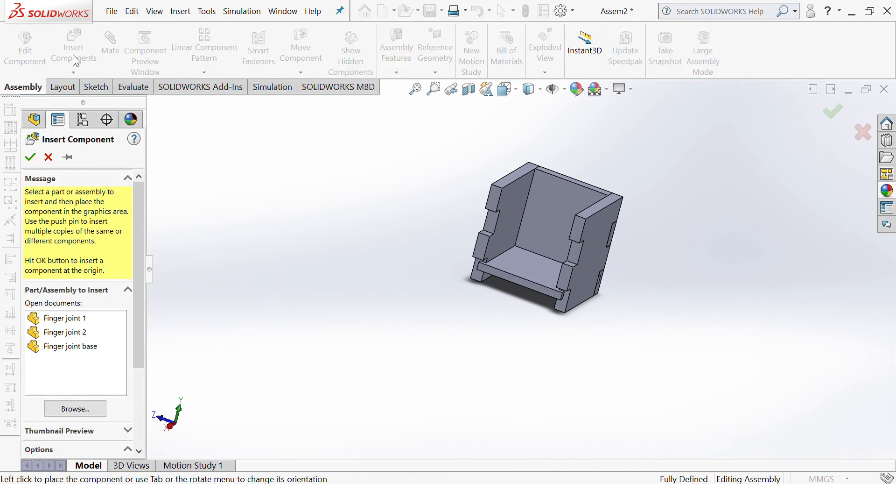
left_click(78, 332)
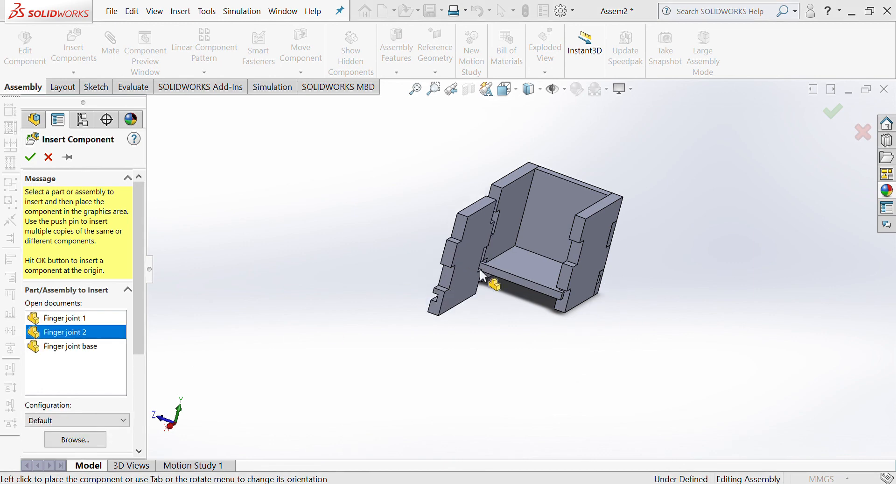
left_click(489, 271)
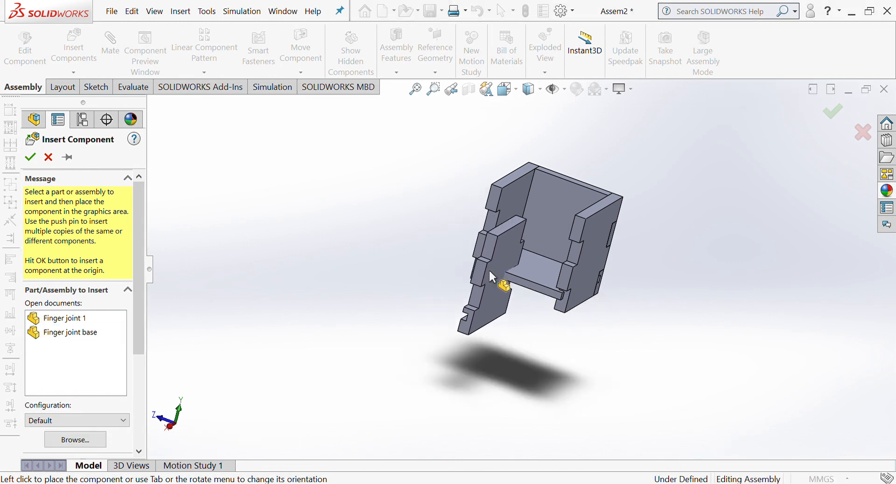
left_click(489, 268)
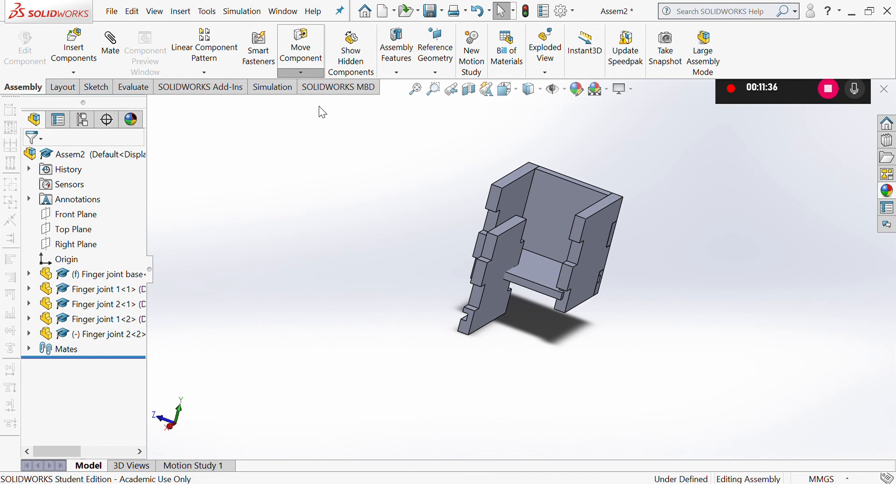
left_click(323, 112)
left_click_drag(489, 299, 531, 262)
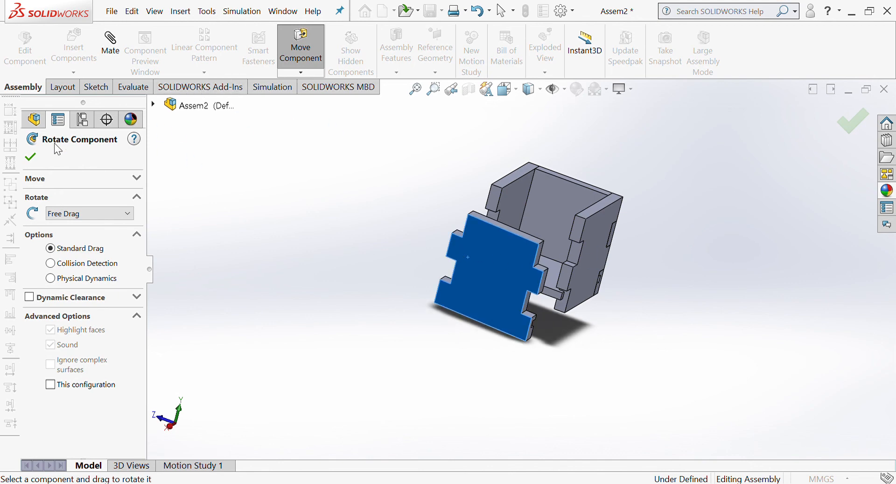
left_click(31, 158)
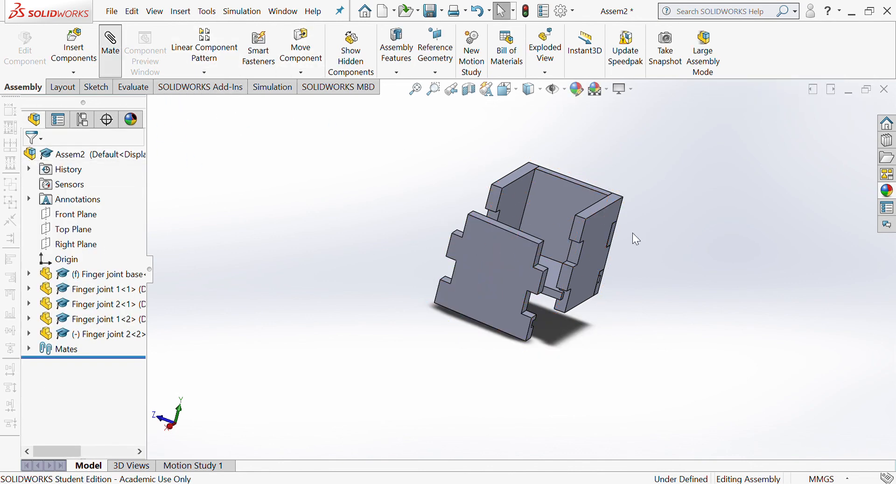
Add a coincident mate between the base's top face and the upper face of the second Finger joint 2's groove
scroll(633, 233, "down", 4)
left_click(430, 322)
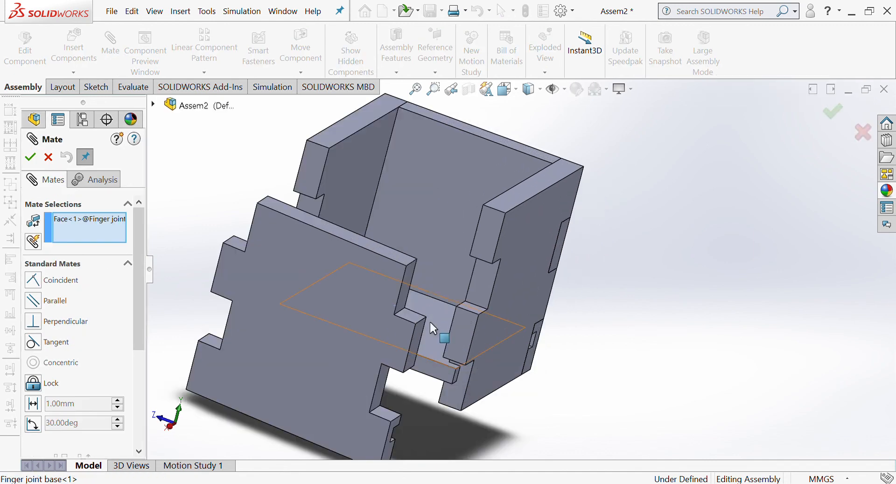
middle_click_drag(492, 405, 415, 247)
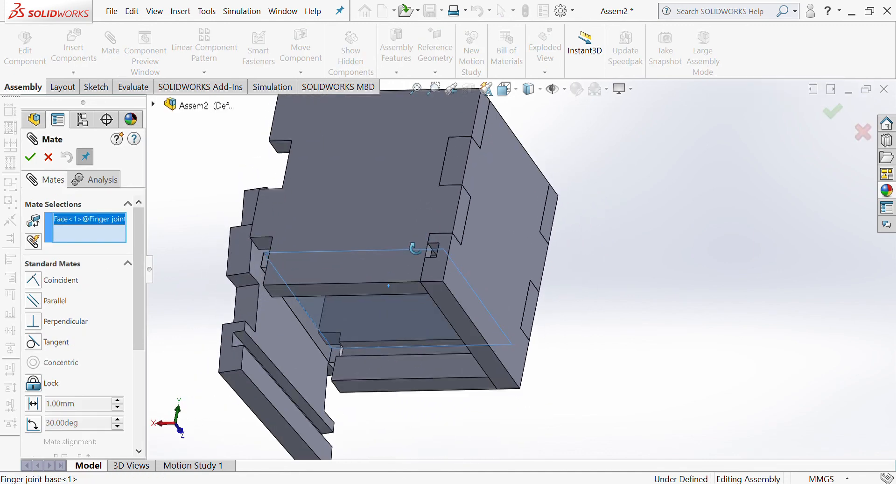
left_click(272, 367)
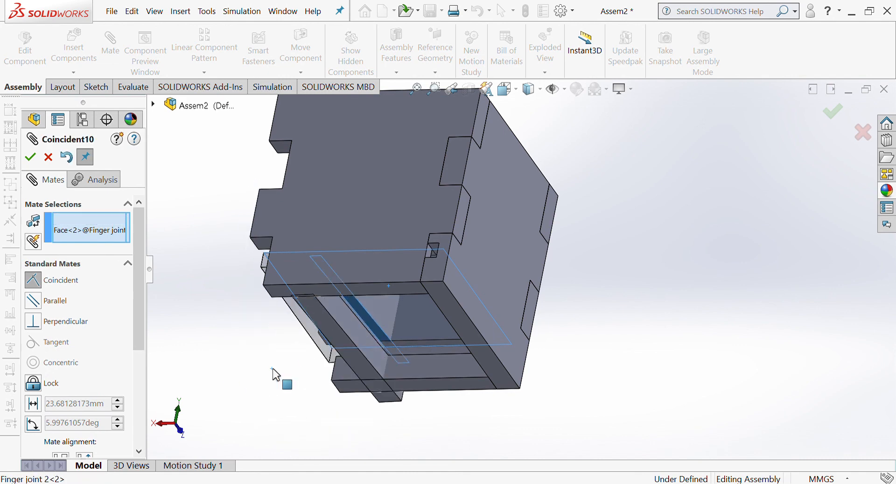
left_click(31, 157)
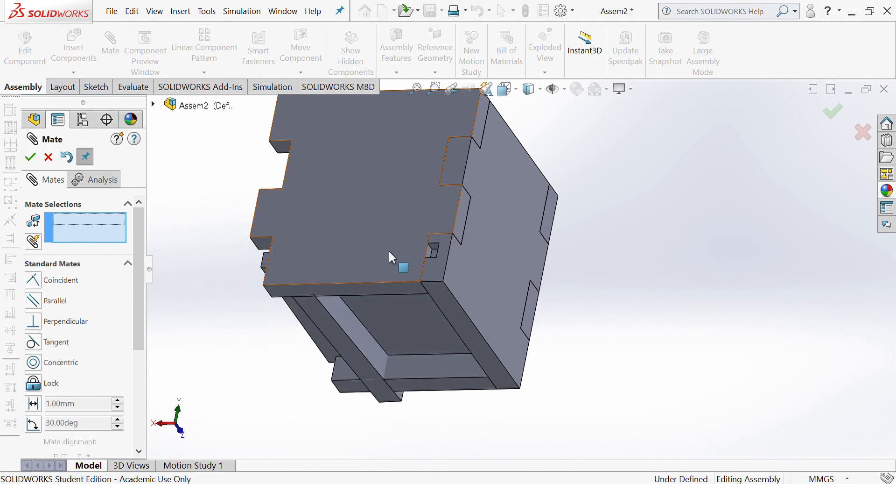
Pull the second Finger joint 2 out of the box and mate its groove's inner face coincident with the base's remaining free side face
middle_click_drag(389, 252, 499, 331)
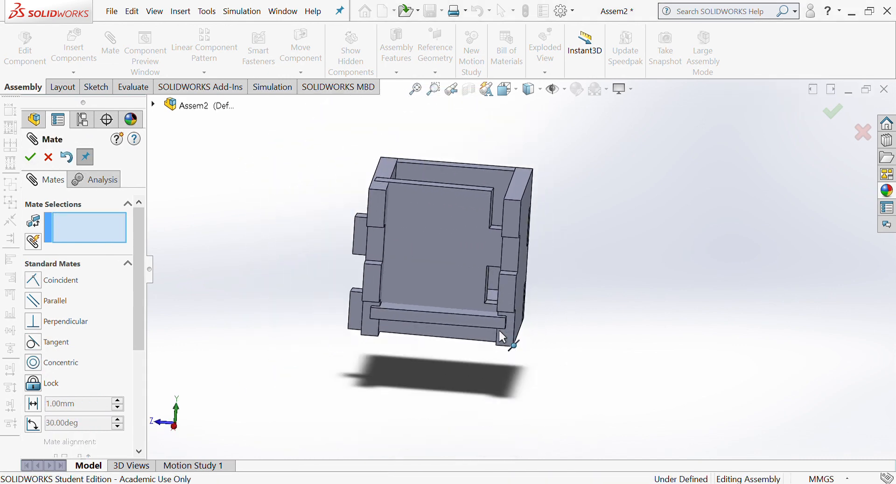
middle_click_drag(458, 246, 414, 256)
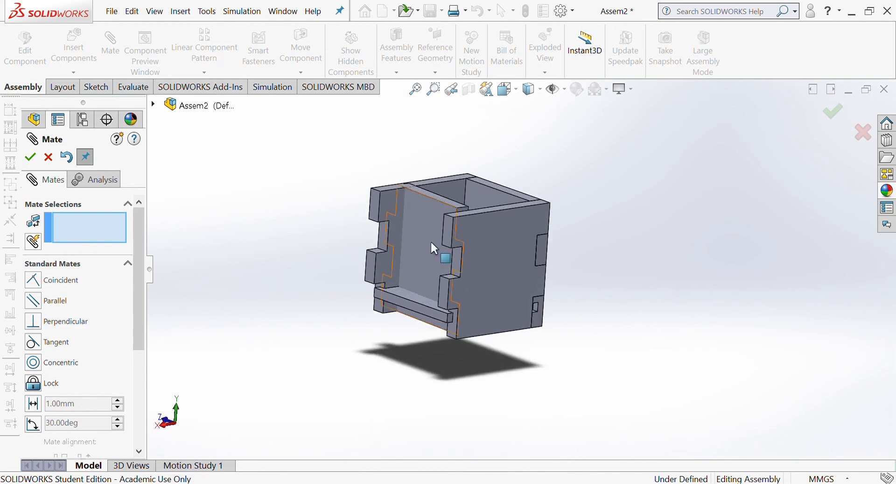
left_click_drag(416, 253, 305, 267)
middle_click_drag(444, 324, 425, 359)
left_click(447, 310)
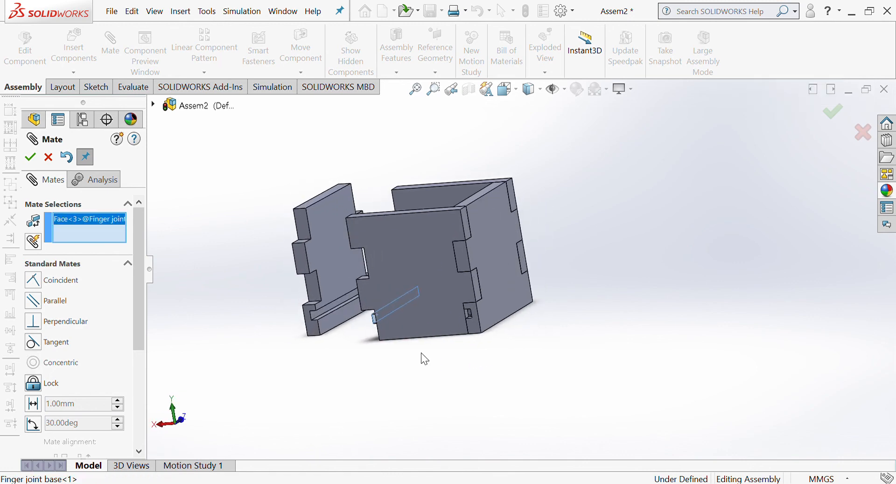
left_click(315, 314)
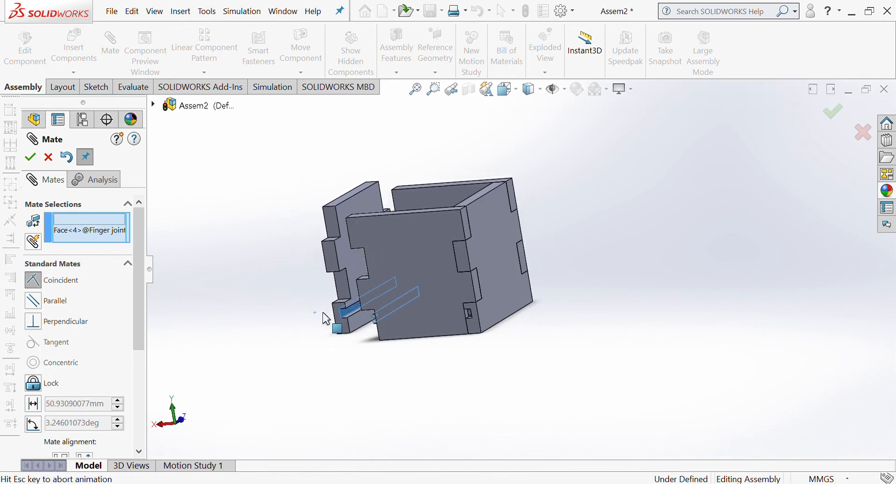
left_click(31, 157)
Mate the second Finger joint 2's finger end face coincident with the second Finger joint 1's outer face and finish the mating command
middle_click_drag(436, 352, 612, 412)
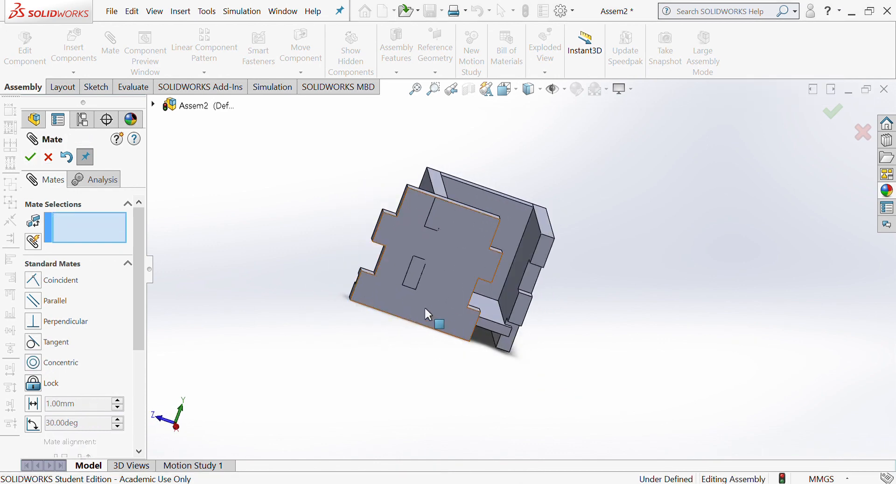
middle_click_drag(426, 309, 489, 360)
scroll(508, 270, "down", 3)
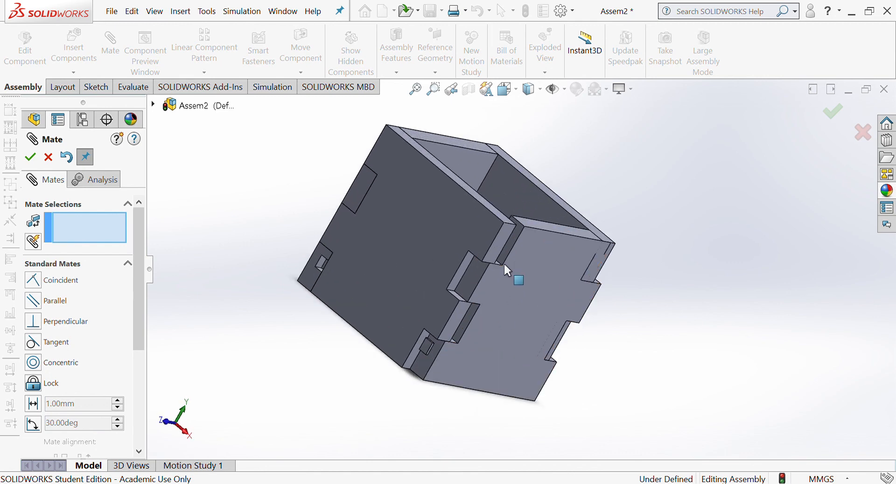
left_click(469, 279)
left_click(439, 260)
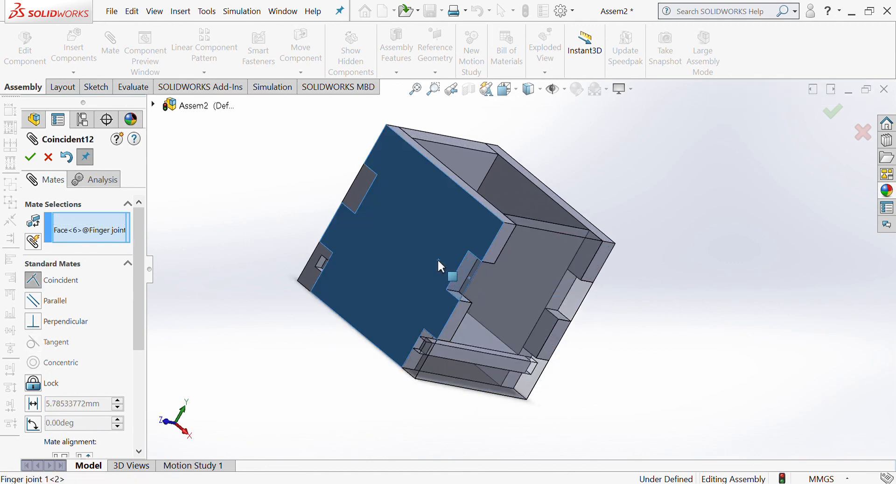
left_click(31, 158)
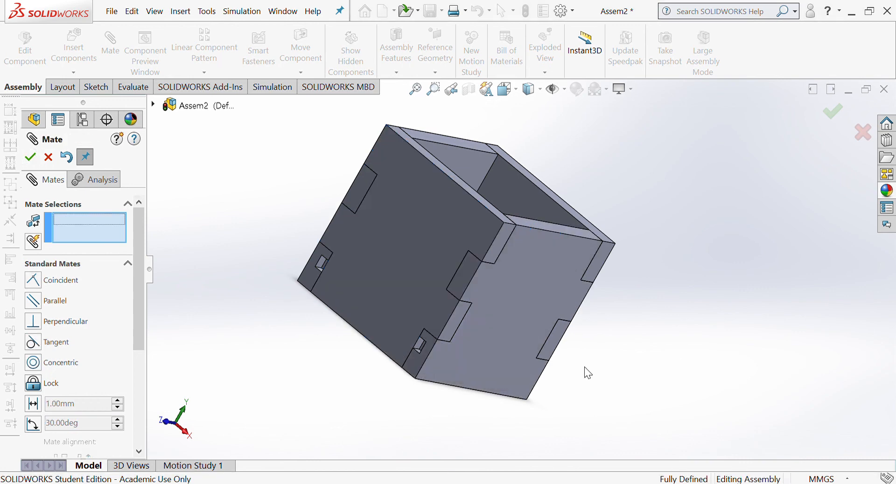
scroll(587, 372, "up", 3)
middle_click_drag(537, 283, 374, 232)
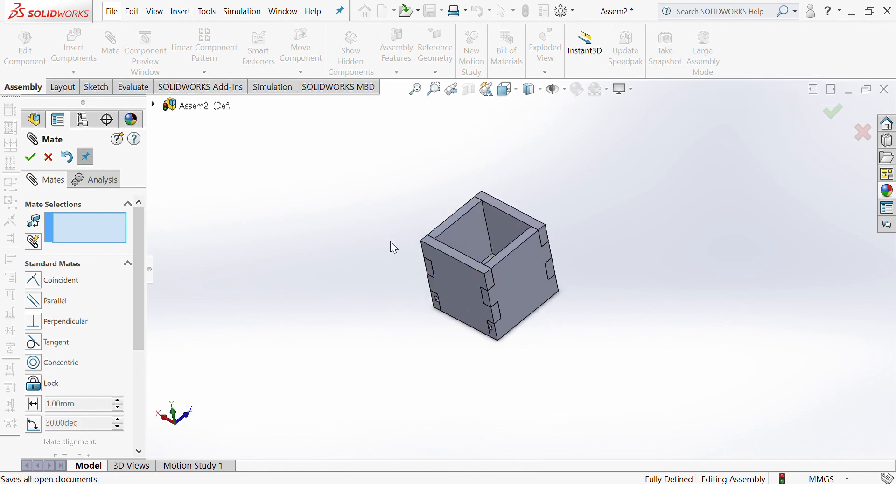
left_click(37, 162)
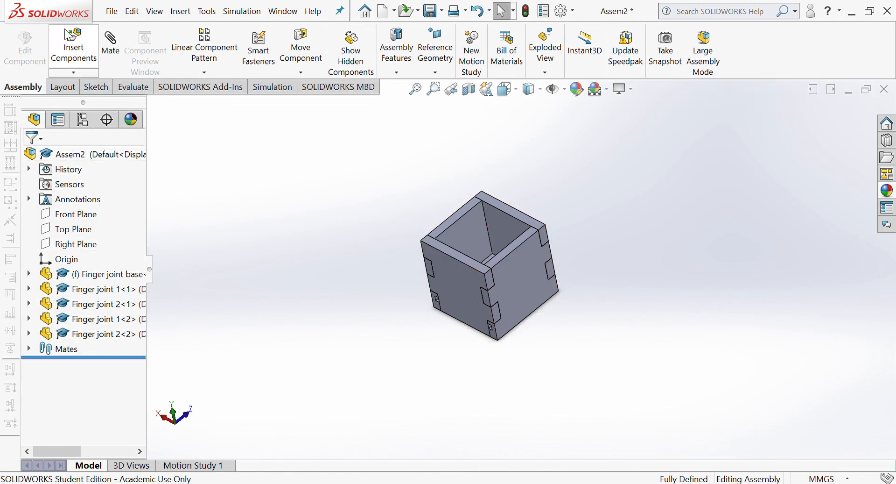